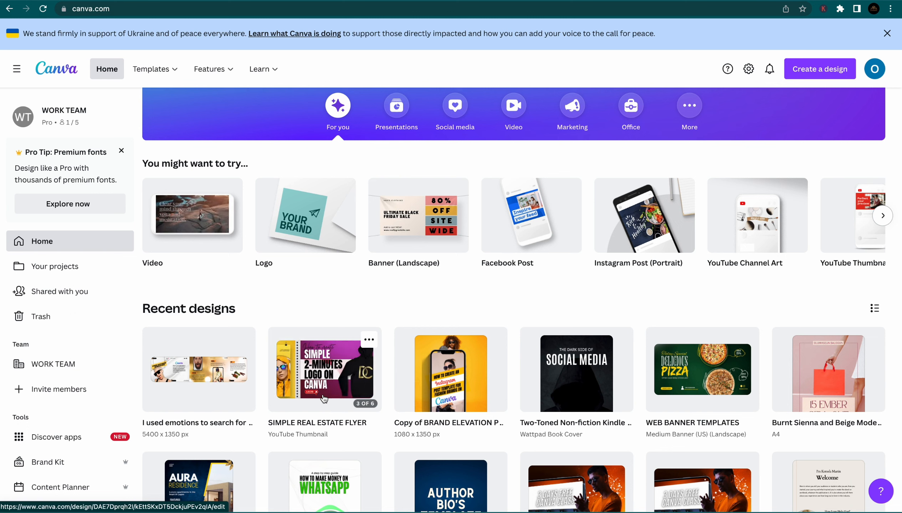
Create a new blank 1080 × 1080 px Instagram Post design
{"action": "left_click", "coordinate": [810, 68]}
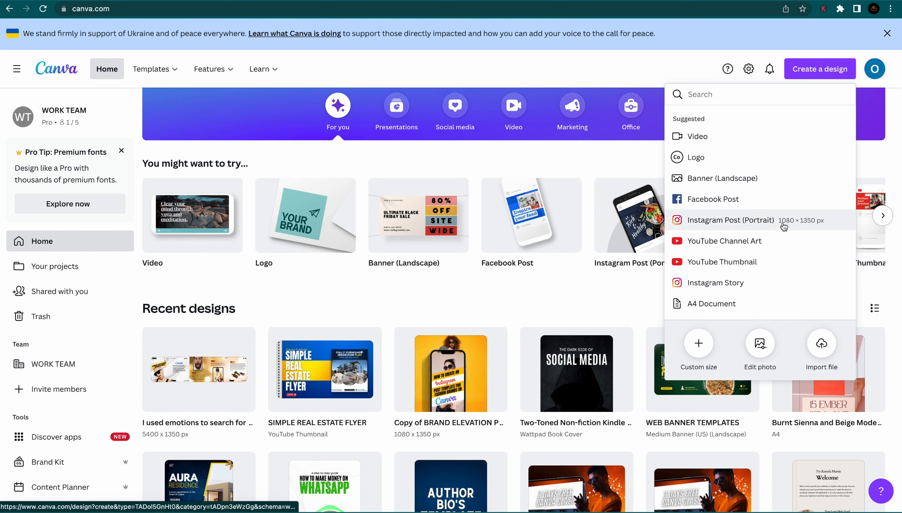
{"action": "scroll", "coordinate": [743, 277], "scroll_direction": "down", "scroll_amount": 3}
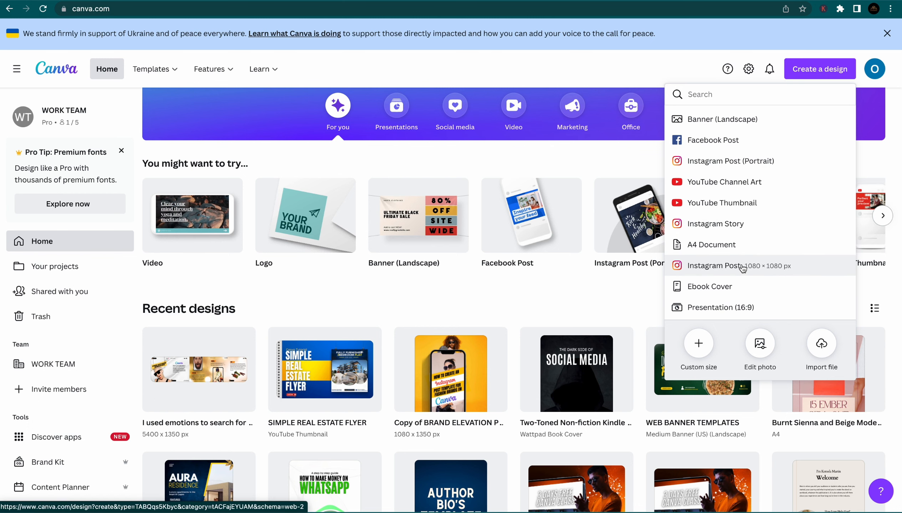
{"action": "left_click", "coordinate": [743, 267]}
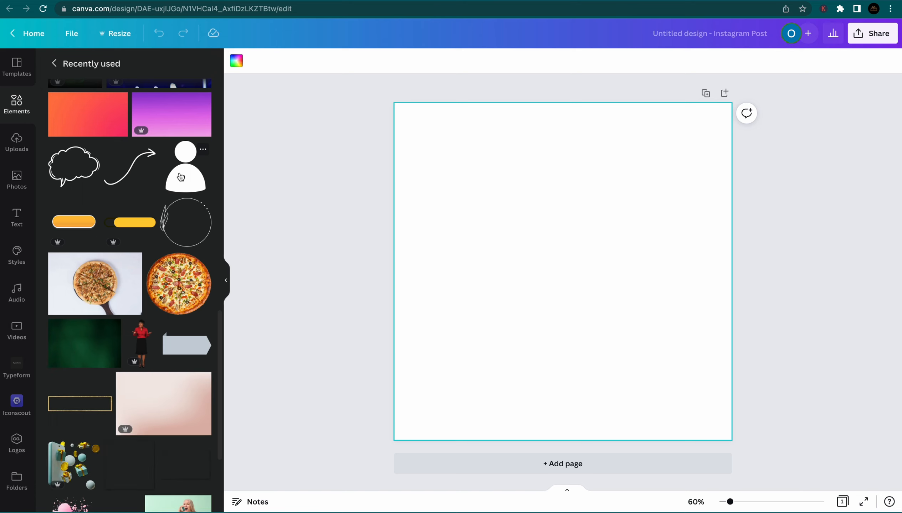
Add the recently used white shadowed card and enlarge it, centred, to cover most of the square
{"action": "scroll", "coordinate": [190, 207], "scroll_direction": "down", "scroll_amount": 5}
{"action": "left_click", "coordinate": [190, 207]}
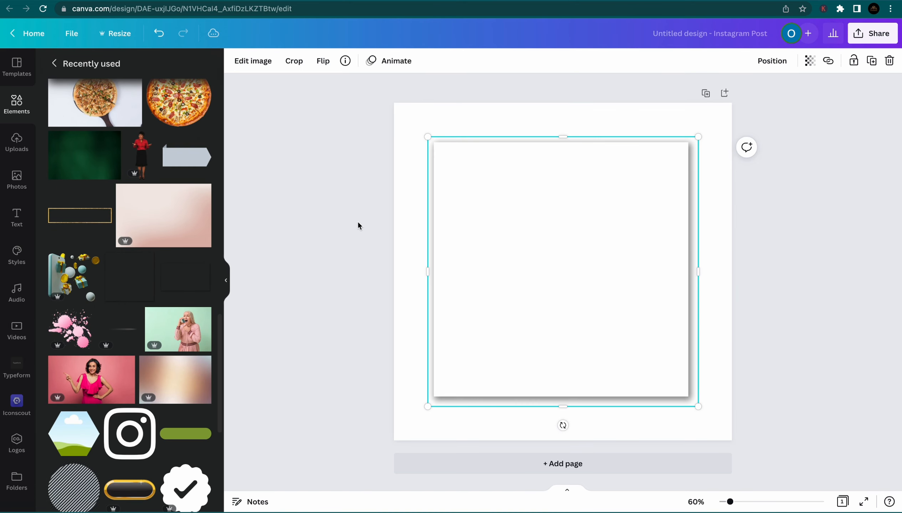
{"action": "left_click_drag", "start_coordinate": [423, 134], "coordinate": [412, 121]}
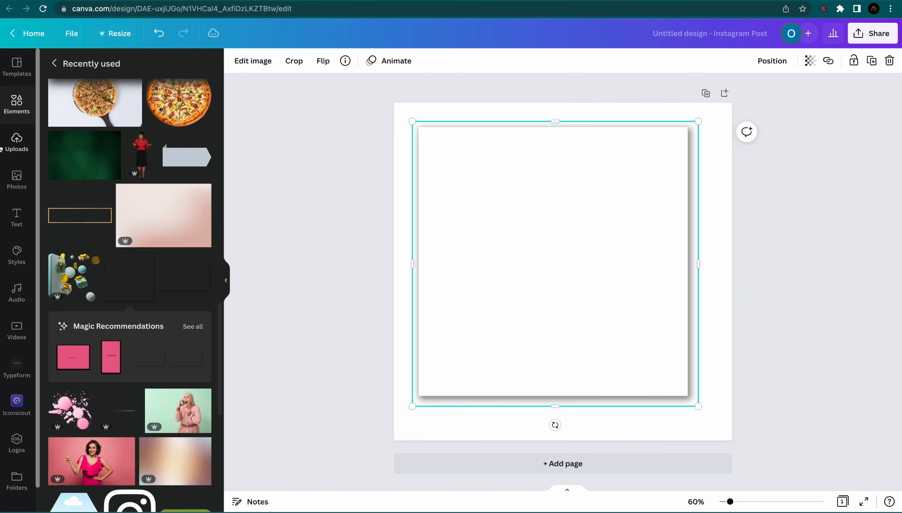
{"action": "left_click_drag", "start_coordinate": [692, 405], "coordinate": [702, 418]}
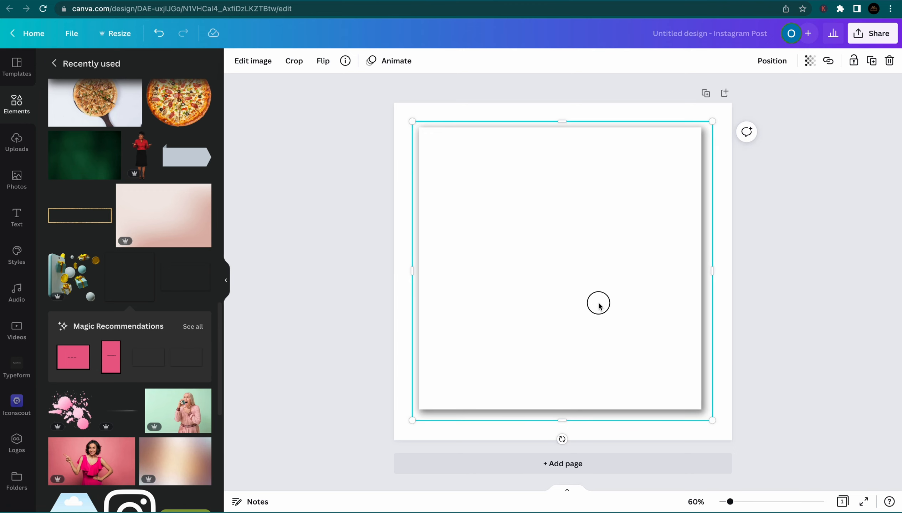
{"action": "mouse_move", "coordinate": [596, 303]}
{"action": "left_mouse_down"}
{"action": "mouse_move", "coordinate": [598, 320]}
{"action": "mouse_move", "coordinate": [599, 308]}
{"action": "left_mouse_up"}
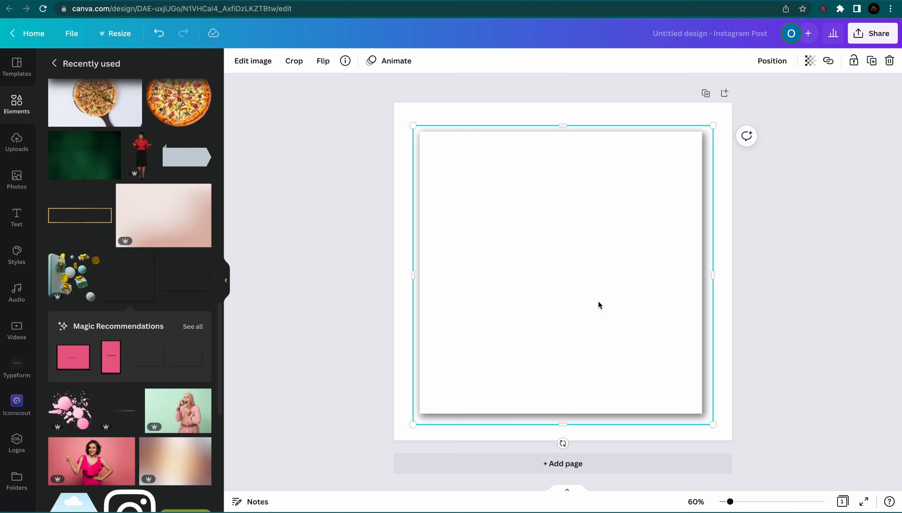
{"action": "scroll", "coordinate": [79, 174], "scroll_direction": "up", "scroll_amount": 10}
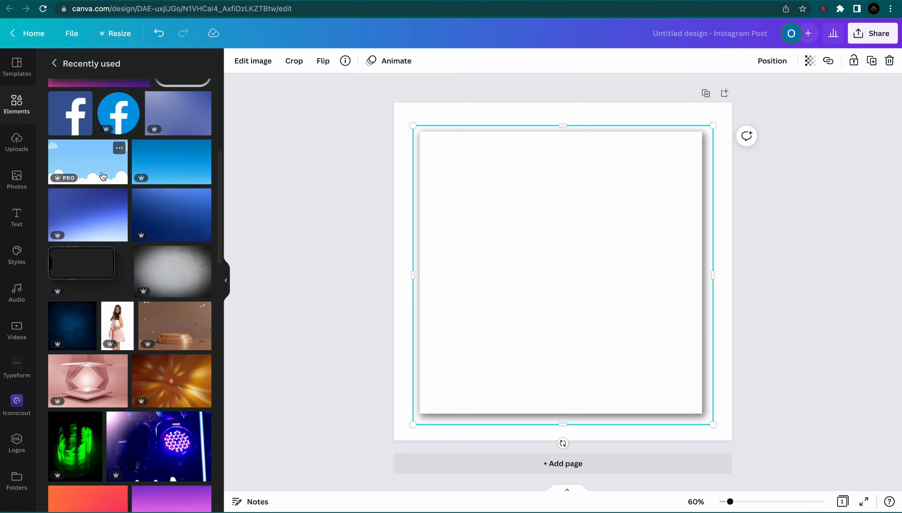
{"action": "scroll", "coordinate": [103, 175], "scroll_direction": "down", "scroll_amount": 10}
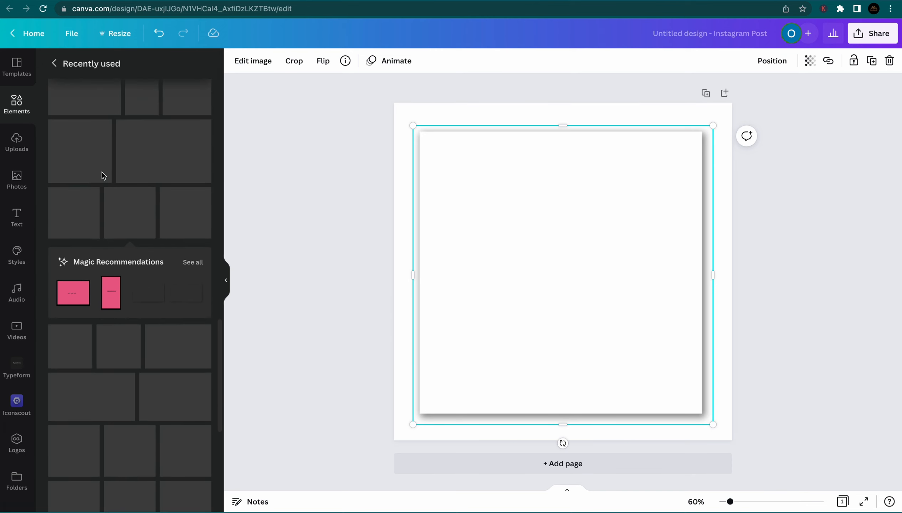
{"action": "scroll", "coordinate": [103, 176], "scroll_direction": "down", "scroll_amount": 5}
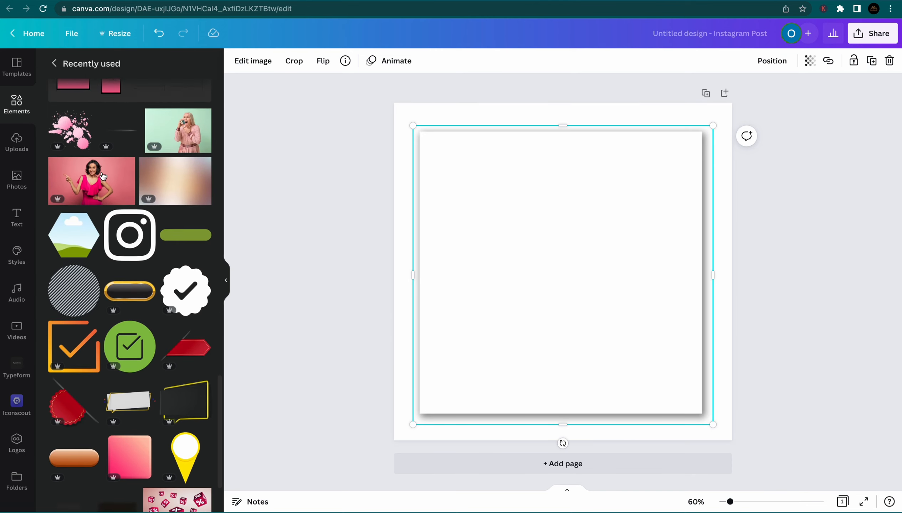
{"action": "scroll", "coordinate": [103, 175], "scroll_direction": "down", "scroll_amount": 6}
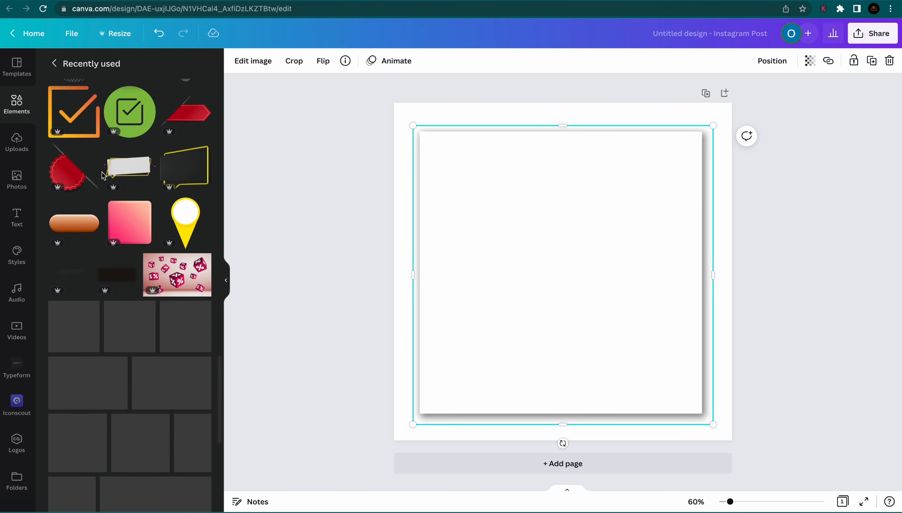
{"action": "scroll", "coordinate": [103, 176], "scroll_direction": "down", "scroll_amount": 10}
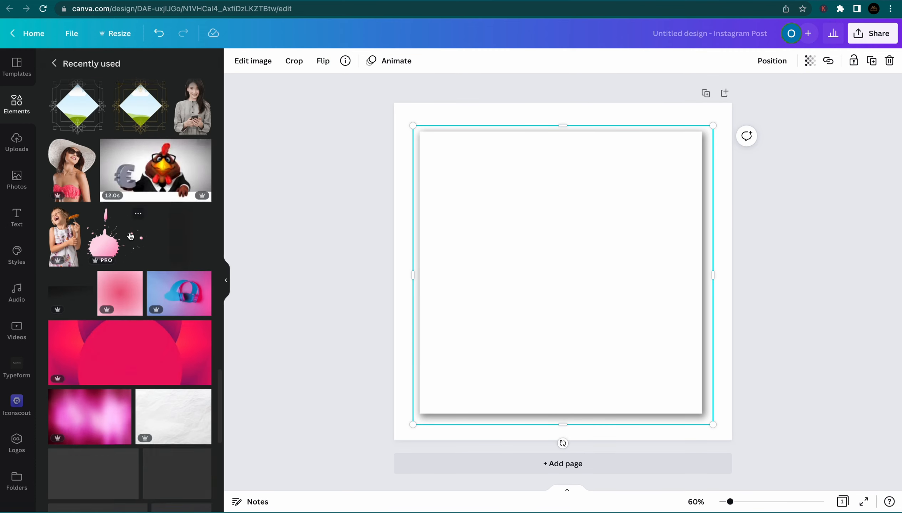
Add the purple gradient image and stretch it to sit just inside the white card's edges
{"action": "left_click", "coordinate": [130, 236]}
{"action": "left_click_drag", "start_coordinate": [557, 178], "coordinate": [553, 125]}
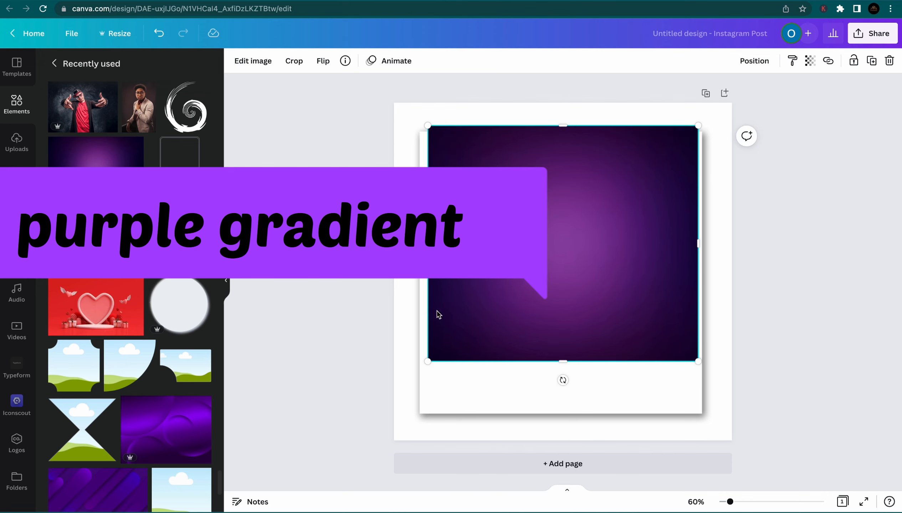
{"action": "left_click_drag", "start_coordinate": [428, 244], "coordinate": [421, 243]}
{"action": "left_click_drag", "start_coordinate": [501, 244], "coordinate": [501, 251]}
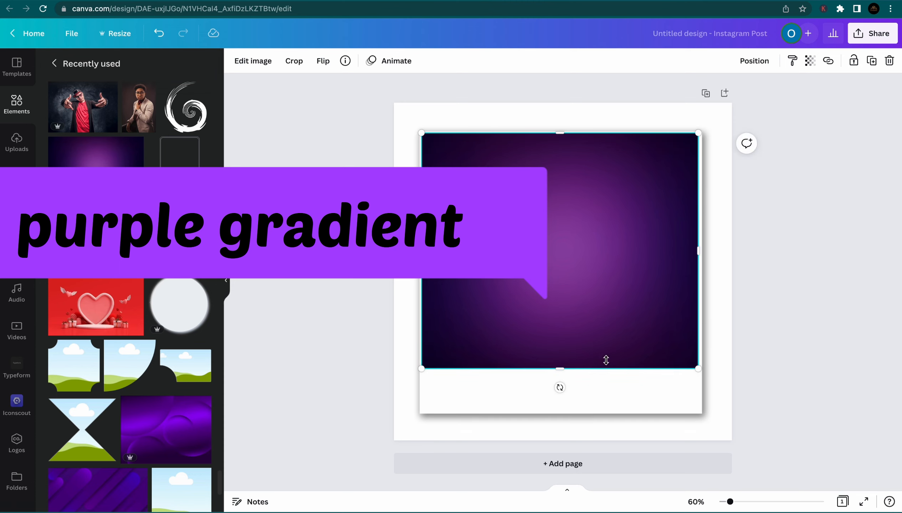
{"action": "left_click_drag", "start_coordinate": [560, 368], "coordinate": [559, 412]}
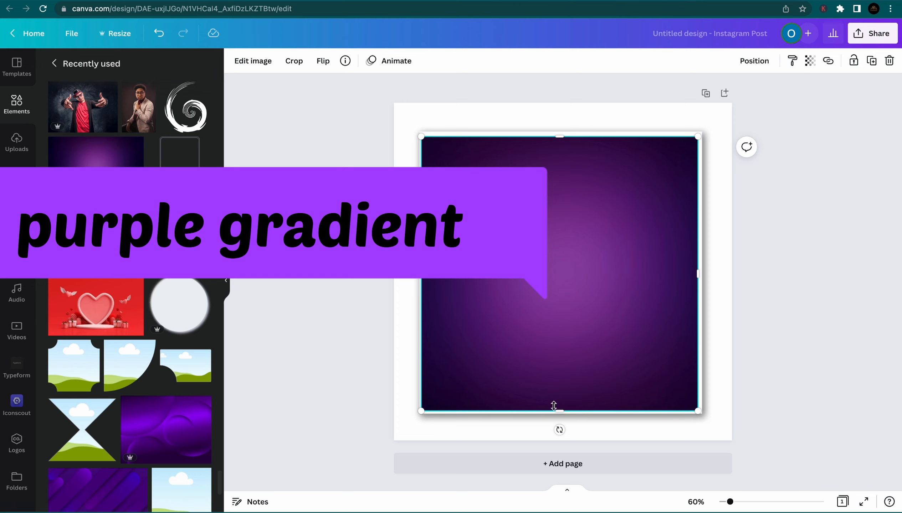
{"action": "left_click_drag", "start_coordinate": [555, 411], "coordinate": [557, 407]}
{"action": "left_click_drag", "start_coordinate": [421, 272], "coordinate": [424, 271]}
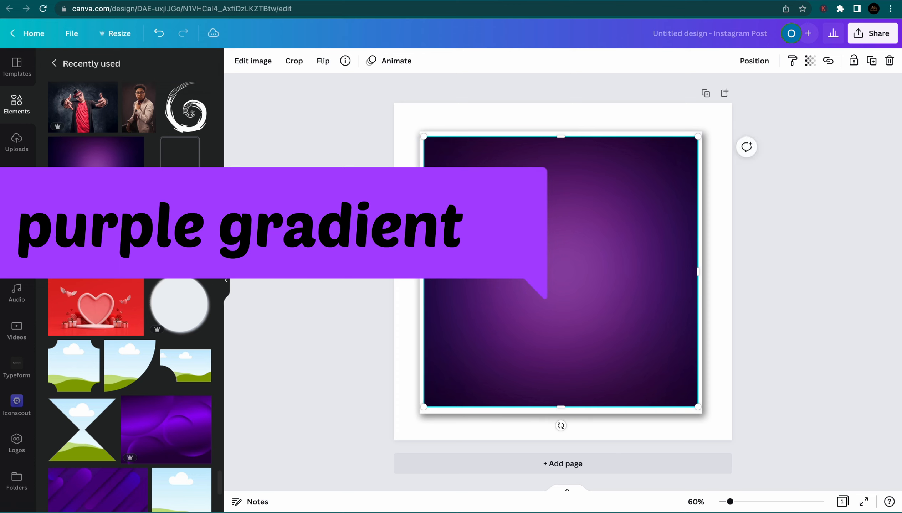
{"action": "left_click", "coordinate": [794, 363]}
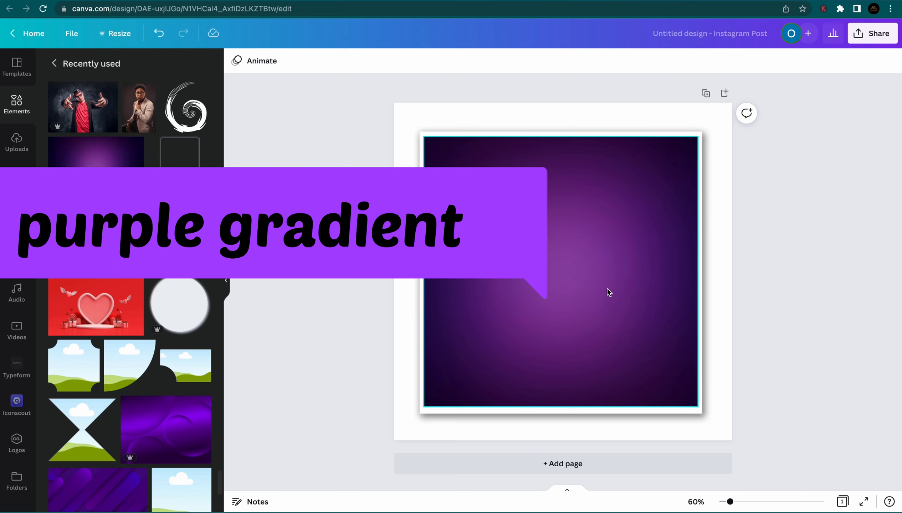
Add the quarter-circle frame, rotate it over the card's top-right corner and fill it white
{"action": "left_click", "coordinate": [126, 366]}
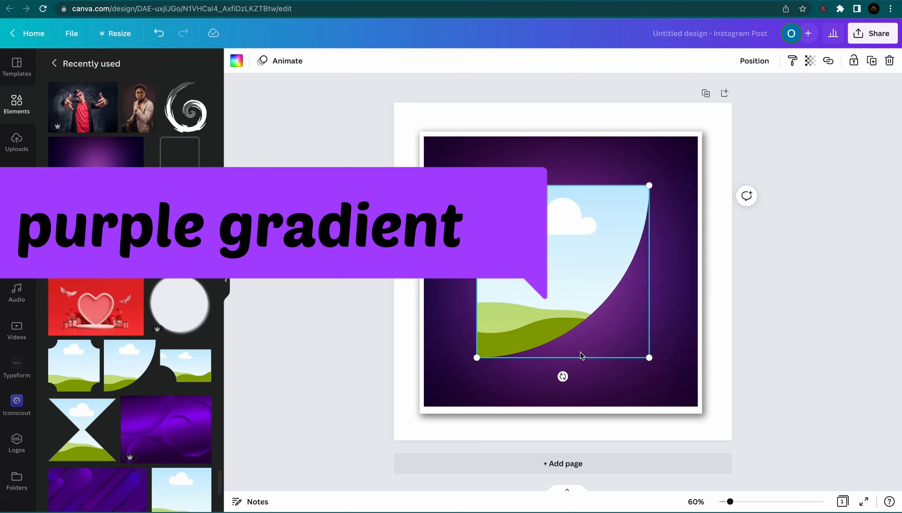
{"action": "left_click_drag", "start_coordinate": [563, 377], "coordinate": [510, 362]}
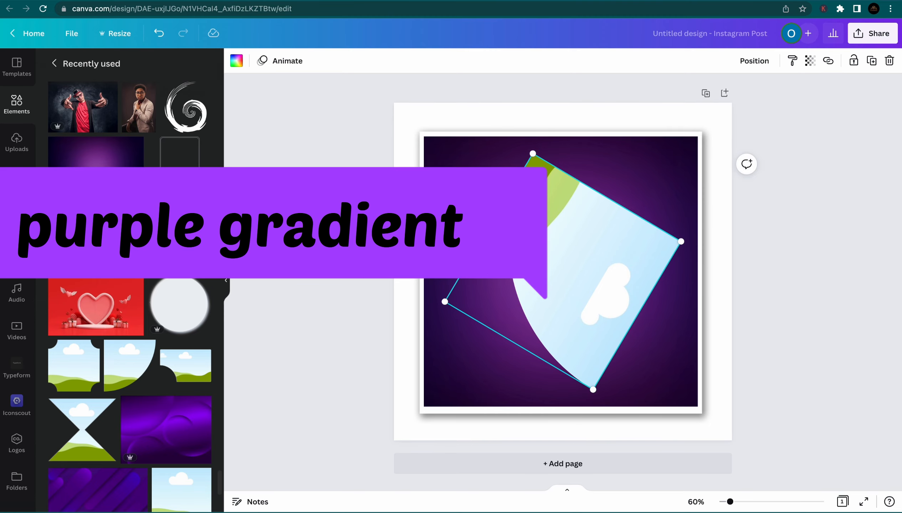
{"action": "left_click_drag", "start_coordinate": [469, 218], "coordinate": [459, 282]}
{"action": "left_click_drag", "start_coordinate": [565, 241], "coordinate": [689, 131]}
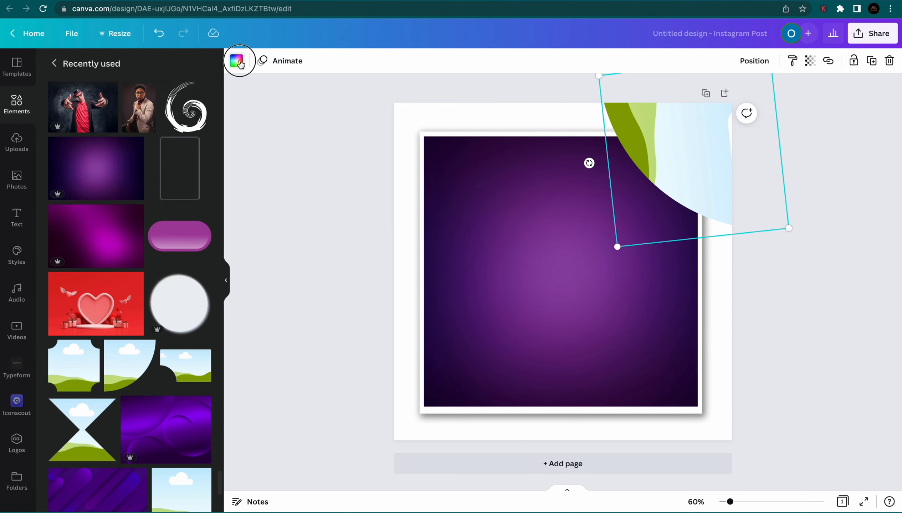
{"action": "left_click", "coordinate": [239, 63]}
{"action": "left_click", "coordinate": [96, 116]}
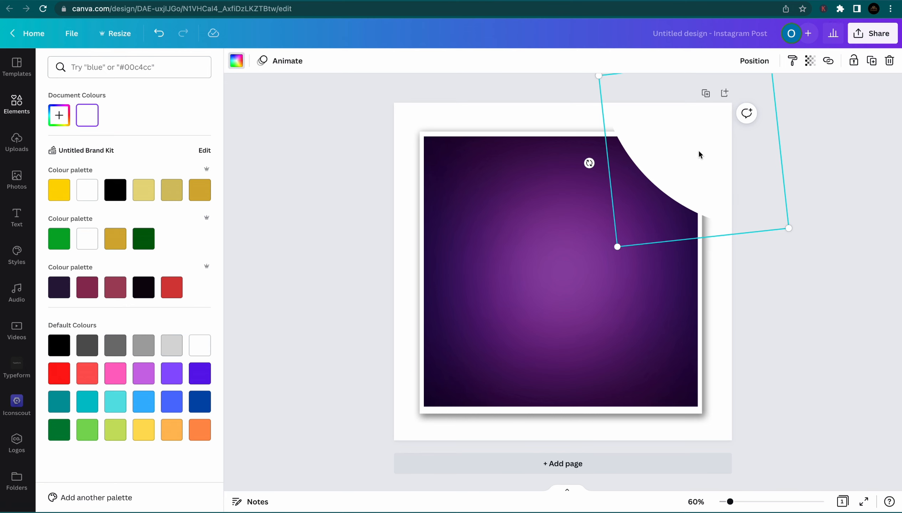
Add a second white curve, enlarged to 810×810 and rotated to -117° across the card's bottom
{"action": "left_click_drag", "start_coordinate": [700, 154], "coordinate": [535, 311]}
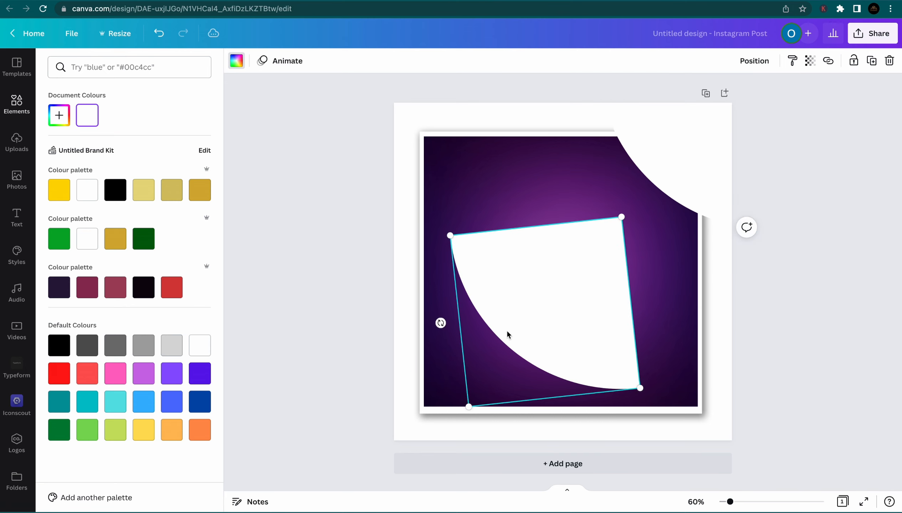
{"action": "left_click_drag", "start_coordinate": [440, 323], "coordinate": [679, 252]}
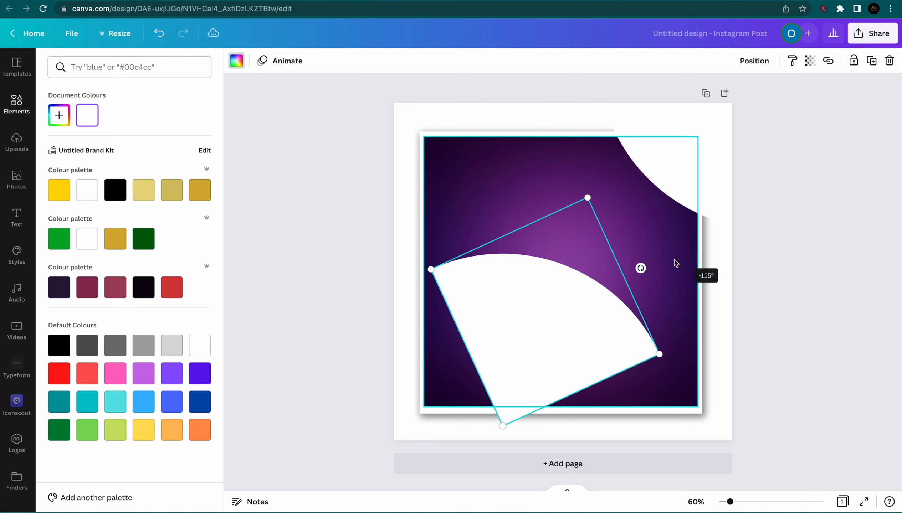
{"action": "left_click_drag", "start_coordinate": [528, 344], "coordinate": [453, 441]}
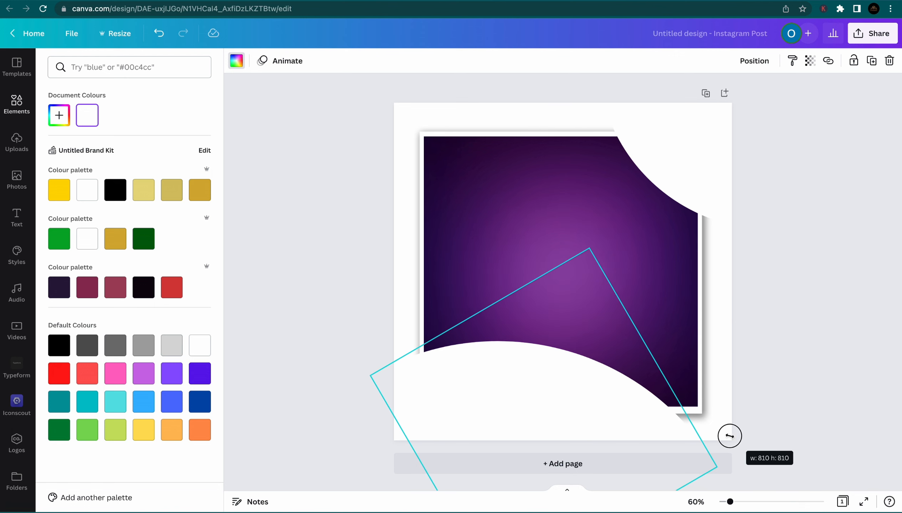
{"action": "left_click_drag", "start_coordinate": [729, 435], "coordinate": [729, 436]}
{"action": "left_click_drag", "start_coordinate": [561, 413], "coordinate": [550, 404]}
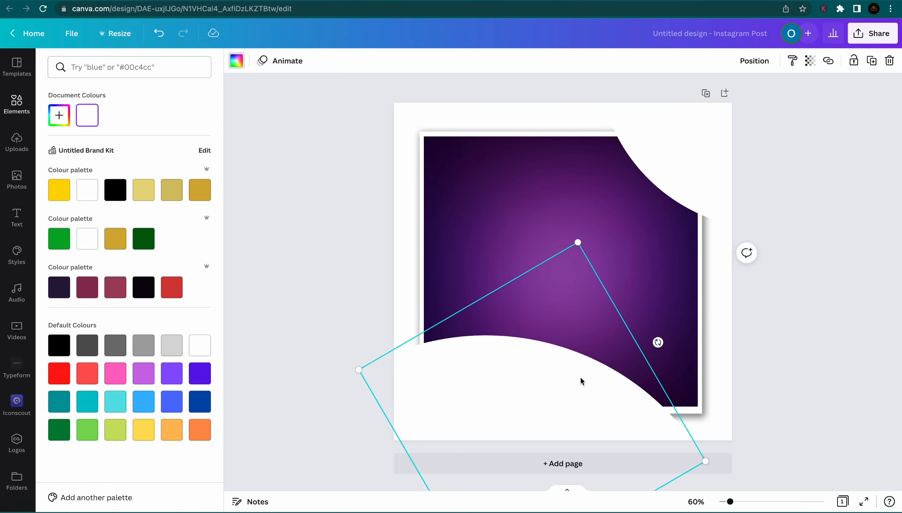
{"action": "left_click_drag", "start_coordinate": [657, 341], "coordinate": [663, 346]}
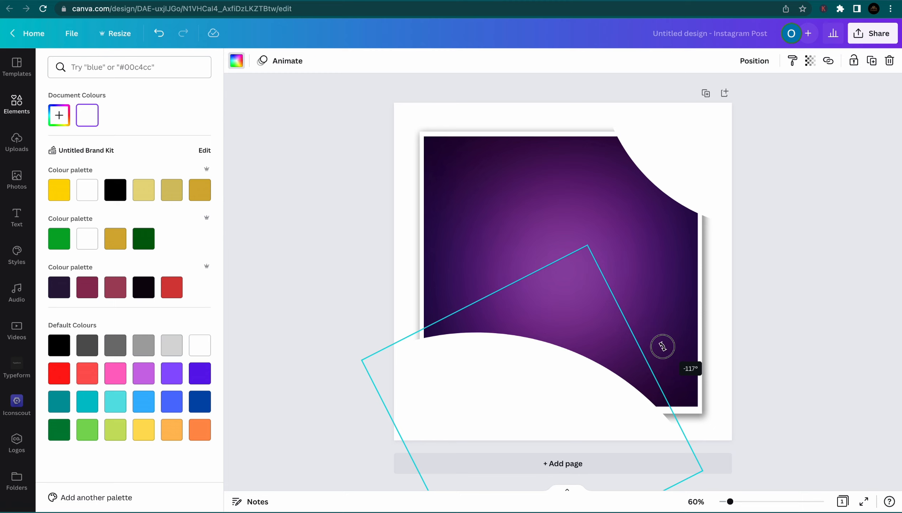
{"action": "left_click_drag", "start_coordinate": [662, 347], "coordinate": [661, 348]}
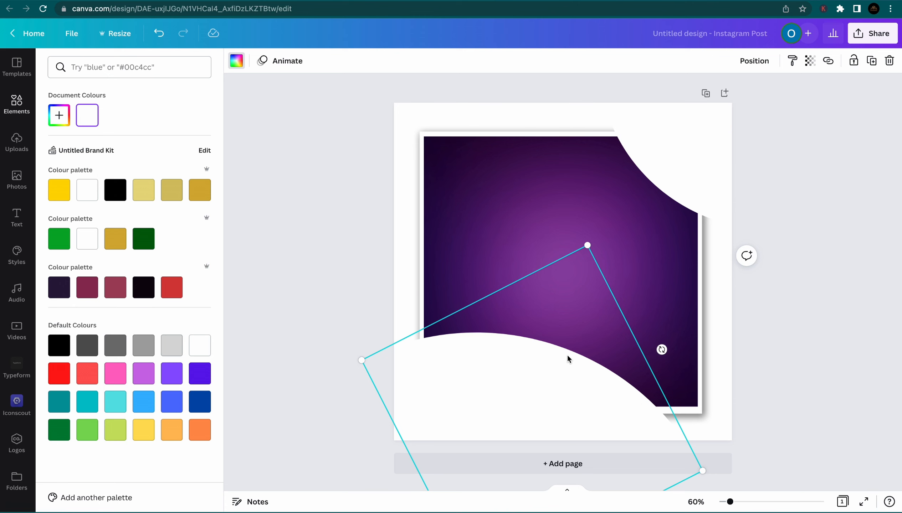
{"action": "left_click", "coordinate": [17, 179]}
Find the white-coat woman cutout in recently used photos and add it to the design
{"action": "left_click", "coordinate": [209, 162]}
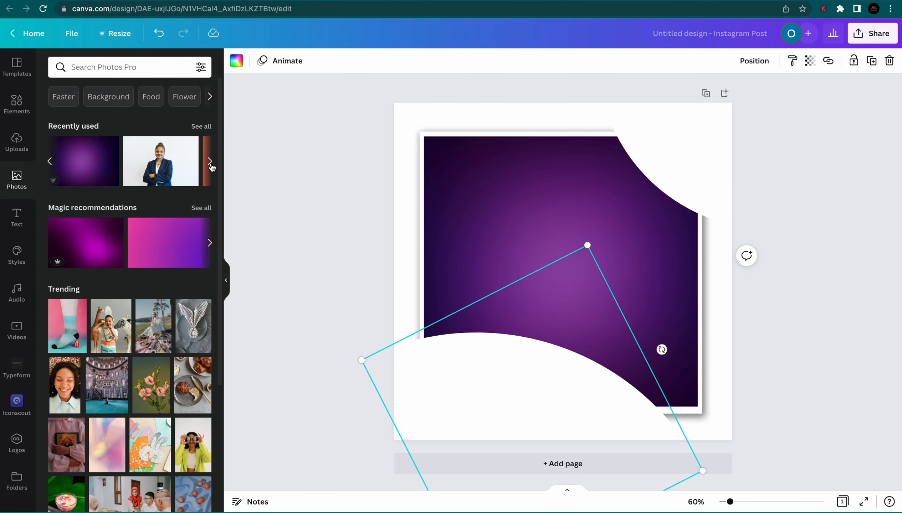
{"action": "left_click", "coordinate": [211, 162]}
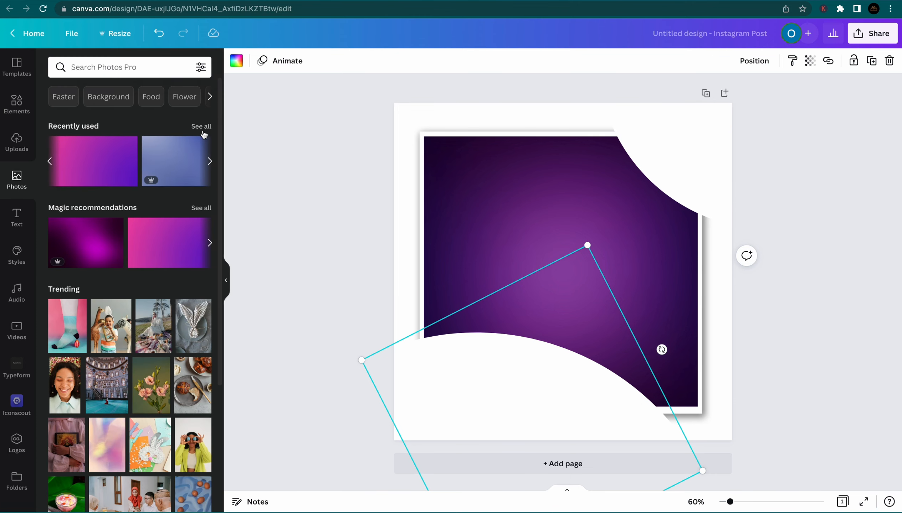
{"action": "left_click", "coordinate": [201, 126]}
{"action": "scroll", "coordinate": [160, 247], "scroll_direction": "down", "scroll_amount": 10}
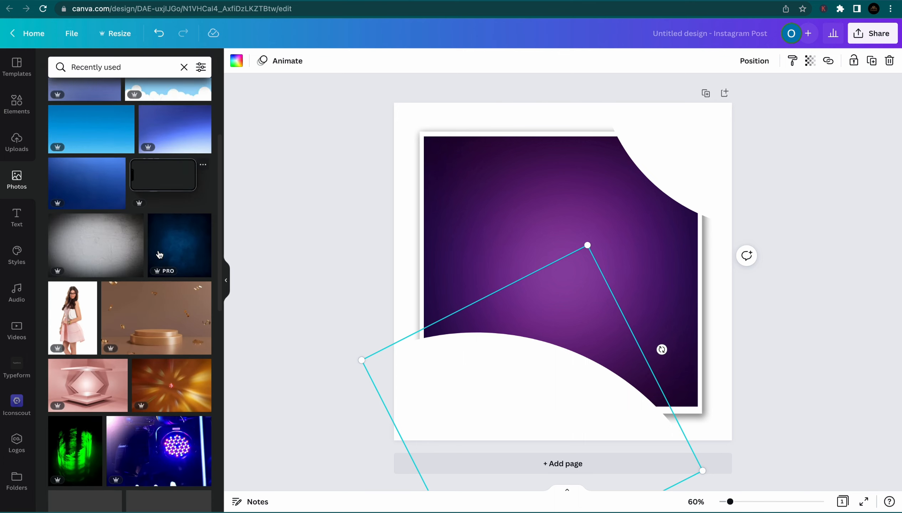
{"action": "scroll", "coordinate": [160, 254], "scroll_direction": "down", "scroll_amount": 10}
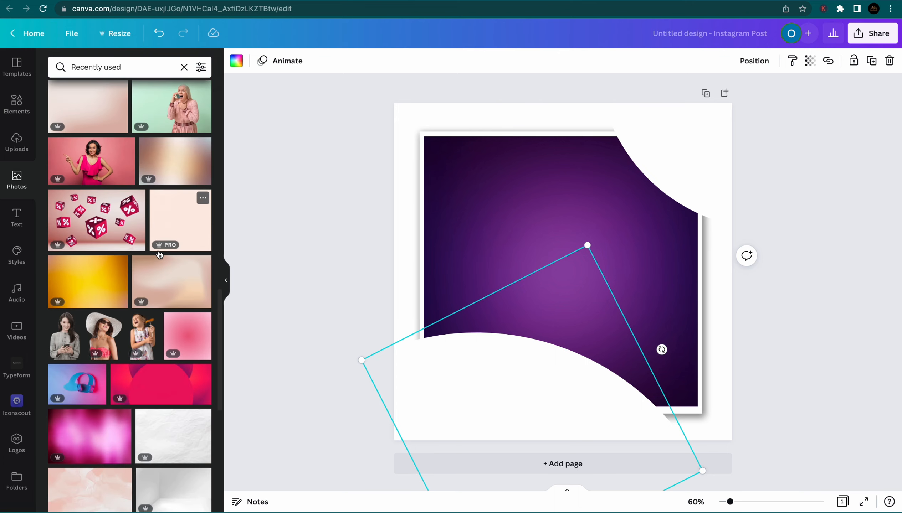
{"action": "scroll", "coordinate": [160, 254], "scroll_direction": "down", "scroll_amount": 10}
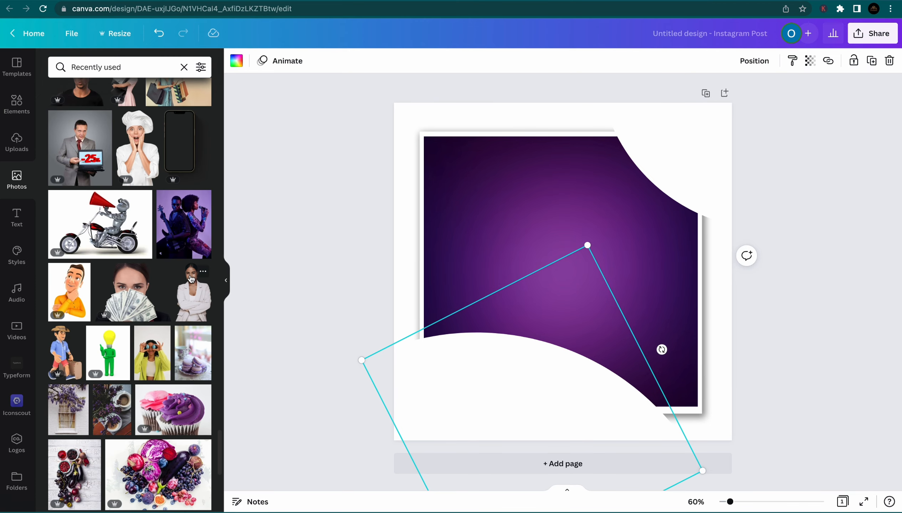
{"action": "left_click", "coordinate": [202, 275]}
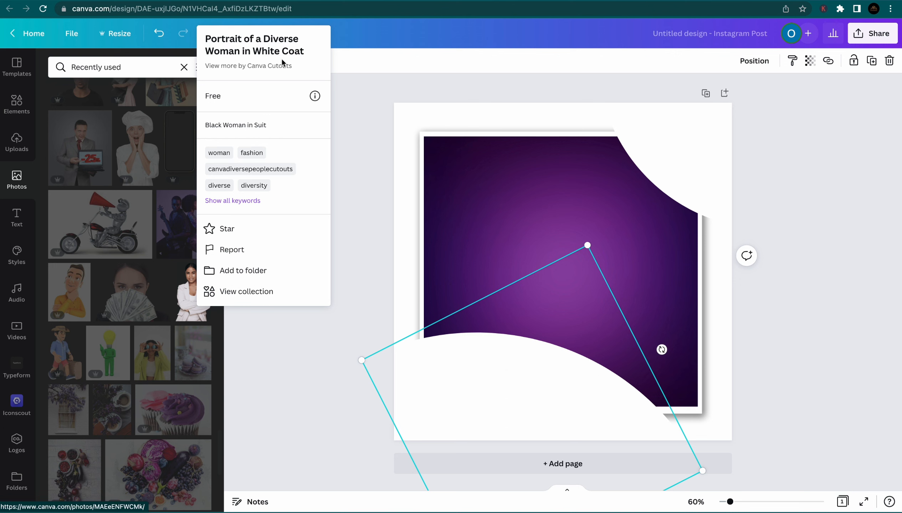
{"action": "key", "text": "Escape"}
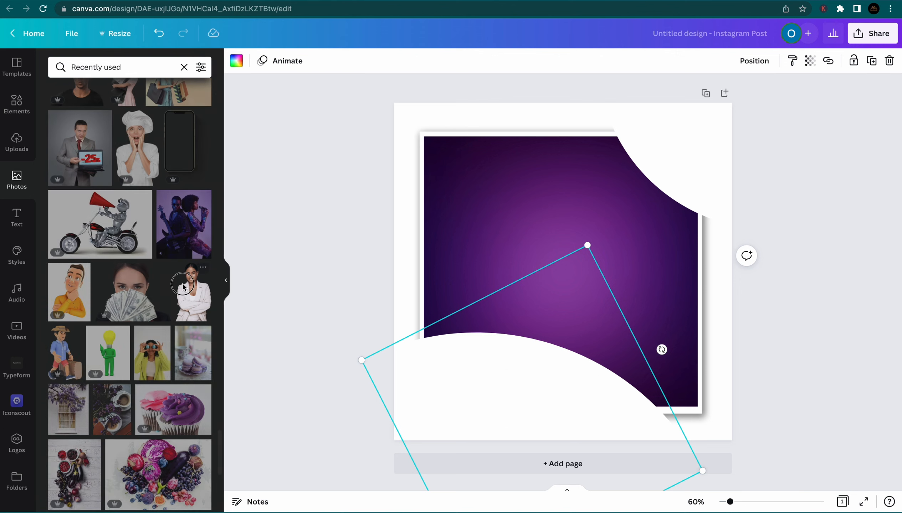
{"action": "left_click", "coordinate": [188, 290]}
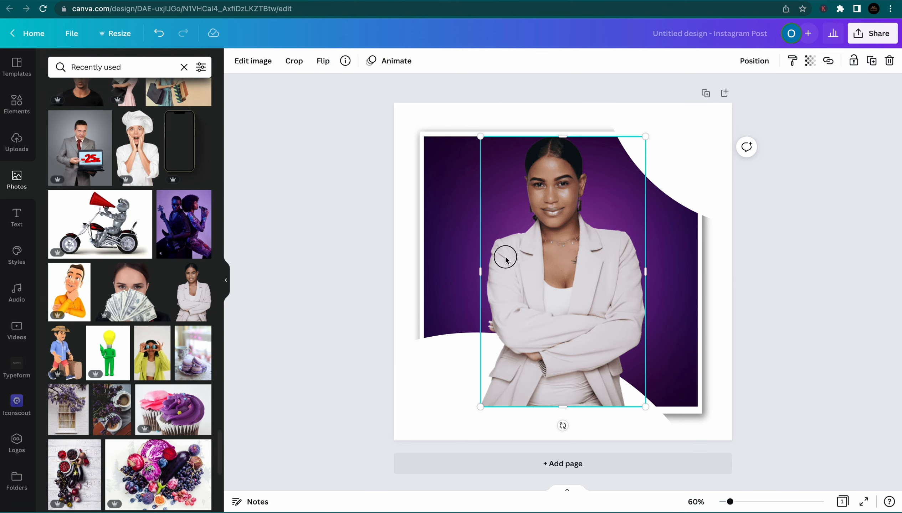
Resize and place the woman on the card's left, sent backwards behind the white curve
{"action": "left_click_drag", "start_coordinate": [505, 255], "coordinate": [459, 246]}
{"action": "left_click_drag", "start_coordinate": [433, 125], "coordinate": [476, 239]}
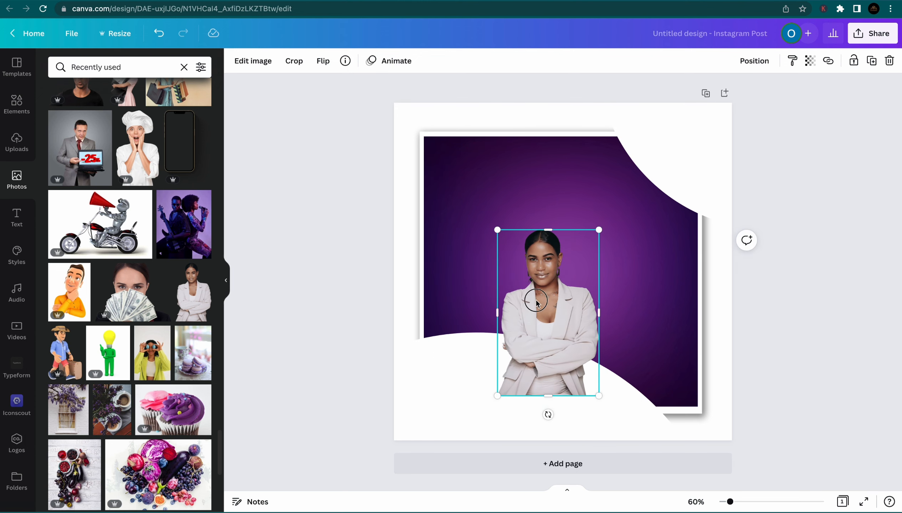
{"action": "left_click_drag", "start_coordinate": [535, 303], "coordinate": [469, 253]}
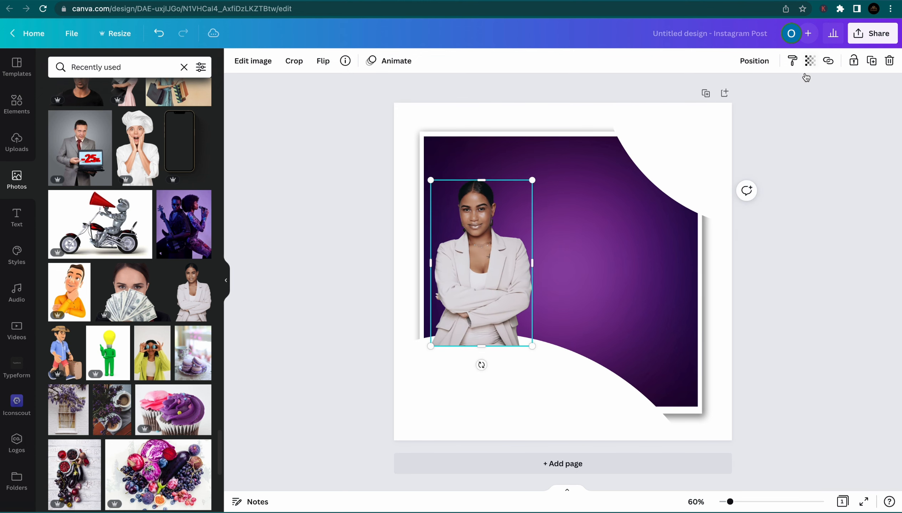
{"action": "left_click", "coordinate": [752, 62]}
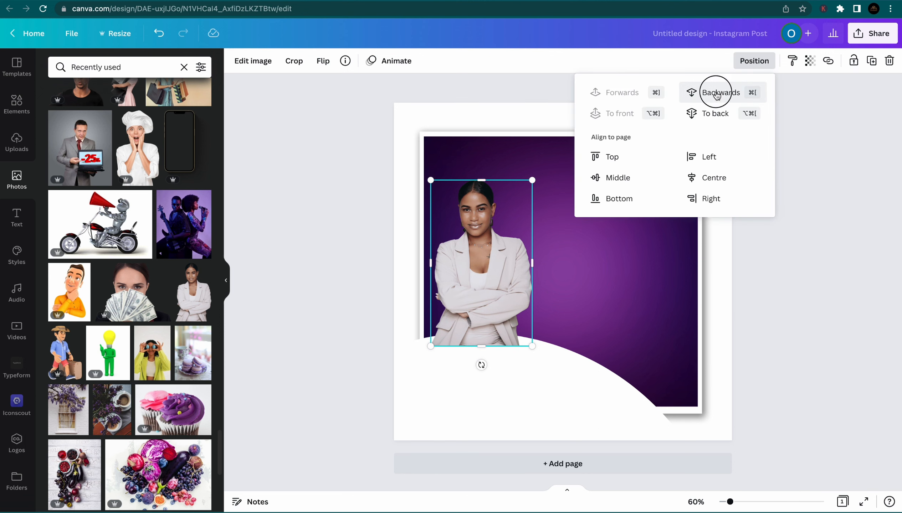
{"action": "left_click", "coordinate": [718, 94]}
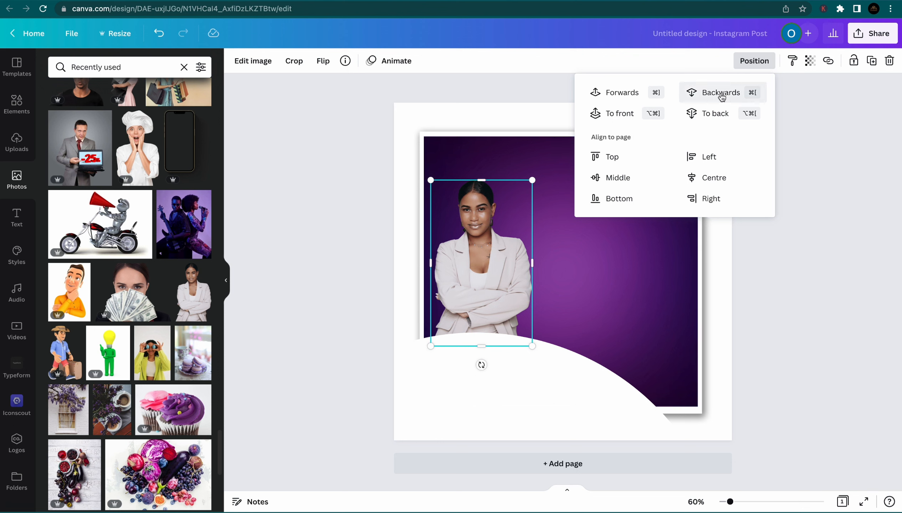
{"action": "left_click", "coordinate": [533, 181]}
{"action": "left_click_drag", "start_coordinate": [533, 181], "coordinate": [550, 152]}
{"action": "left_click_drag", "start_coordinate": [492, 193], "coordinate": [487, 188]}
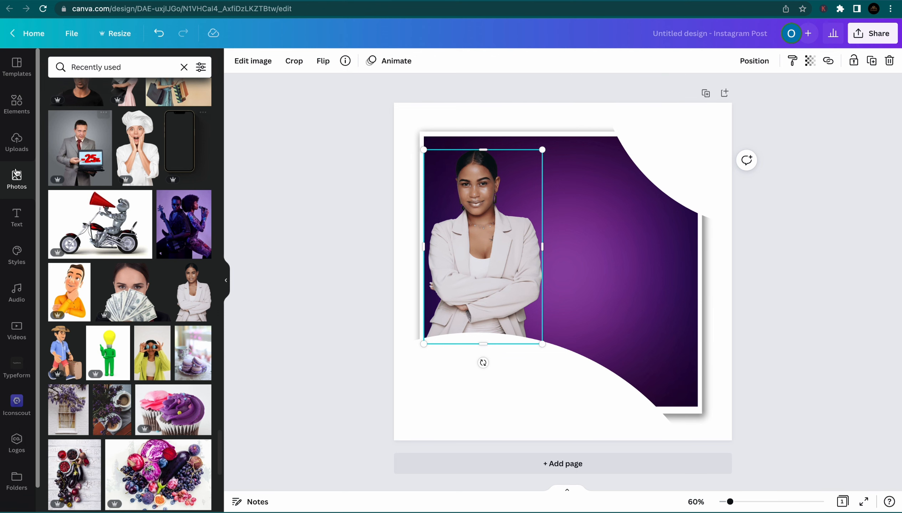
Add a white 'How to create' heading on one line on the purple area right of the woman
{"action": "left_click", "coordinate": [17, 217]}
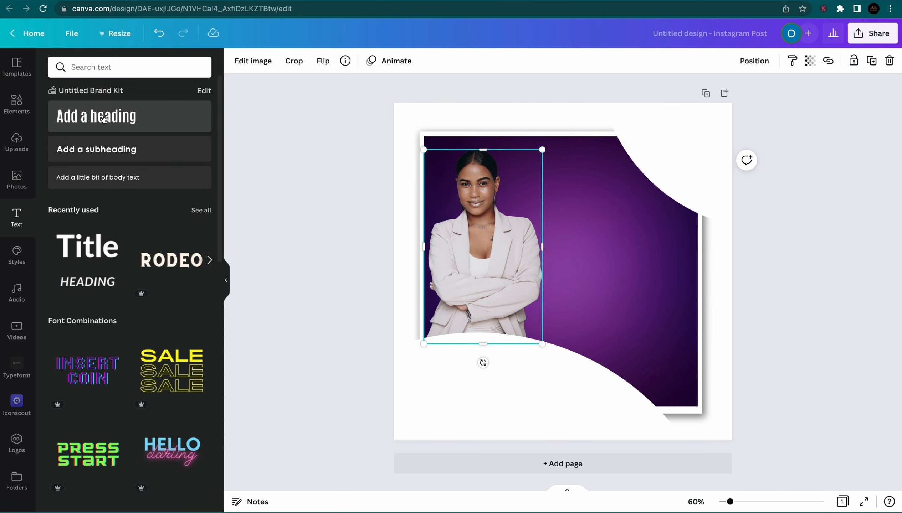
{"action": "left_click", "coordinate": [107, 126]}
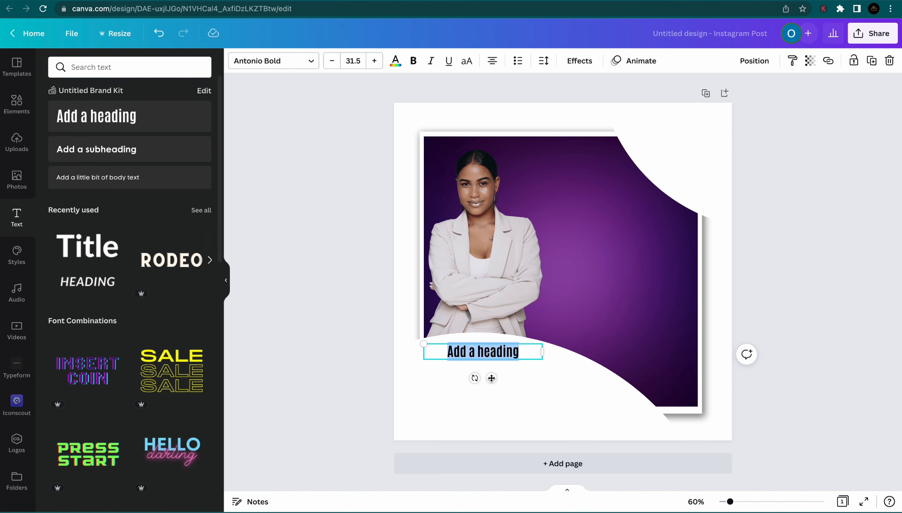
{"action": "left_click_drag", "start_coordinate": [491, 377], "coordinate": [647, 273]}
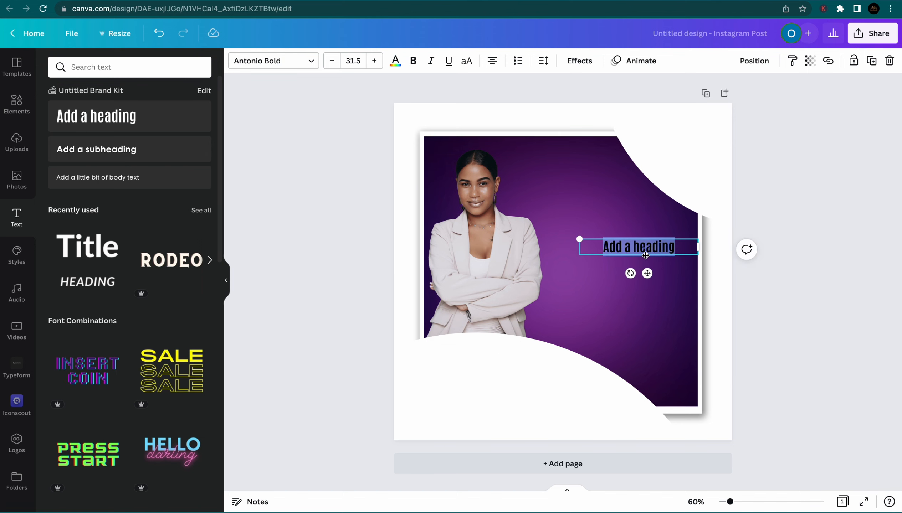
{"action": "type", "text": "H"}
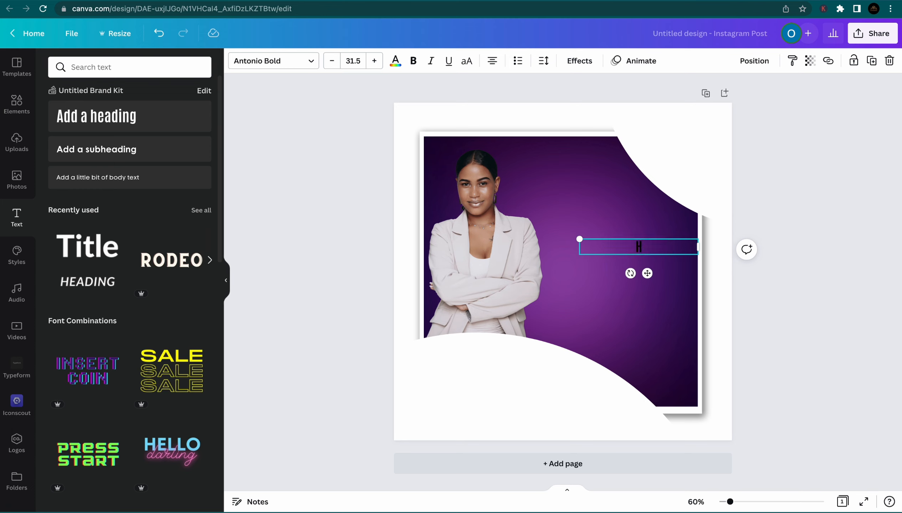
{"action": "type", "text": "ow to create"}
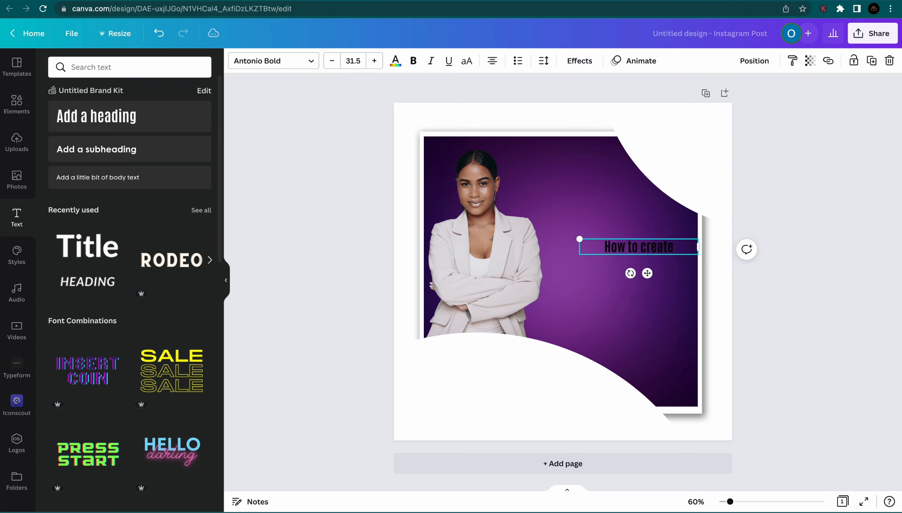
{"action": "left_click", "coordinate": [395, 60]}
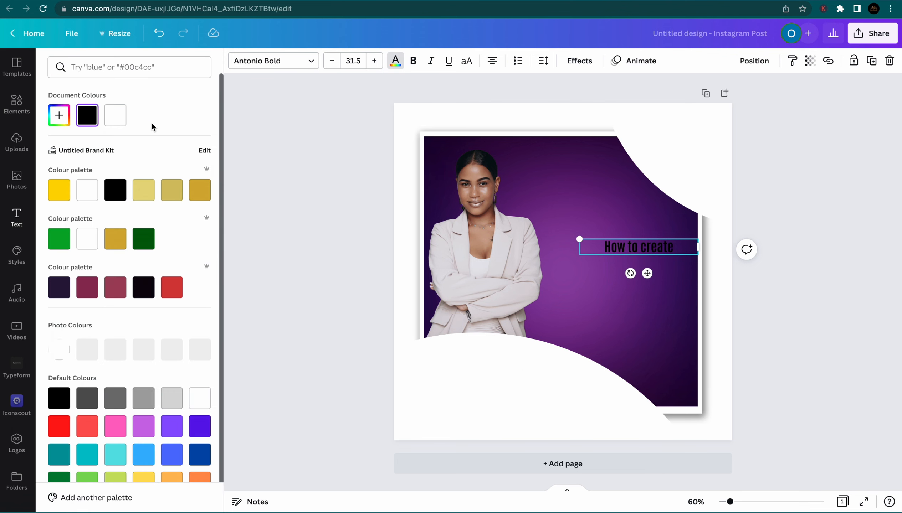
{"action": "left_click", "coordinate": [115, 115]}
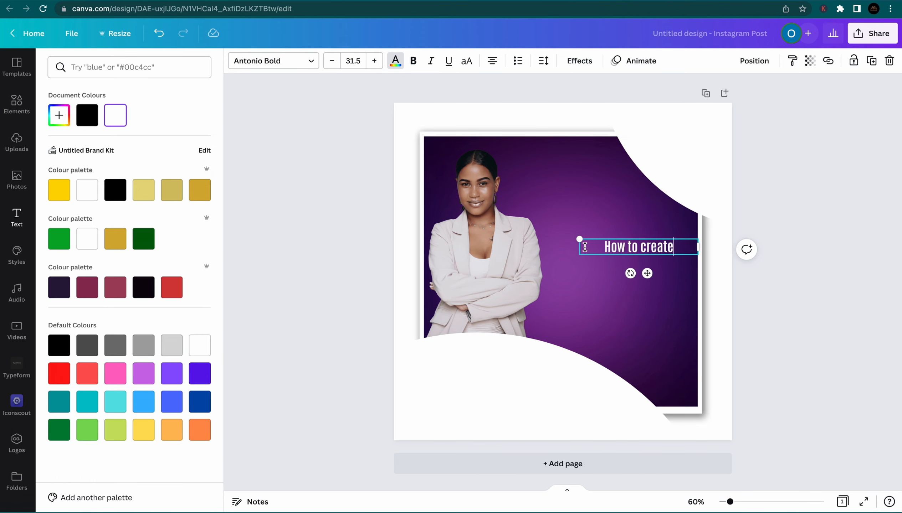
{"action": "left_click_drag", "start_coordinate": [580, 247], "coordinate": [652, 242]}
{"action": "left_click", "coordinate": [673, 253]}
{"action": "left_click", "coordinate": [795, 302]}
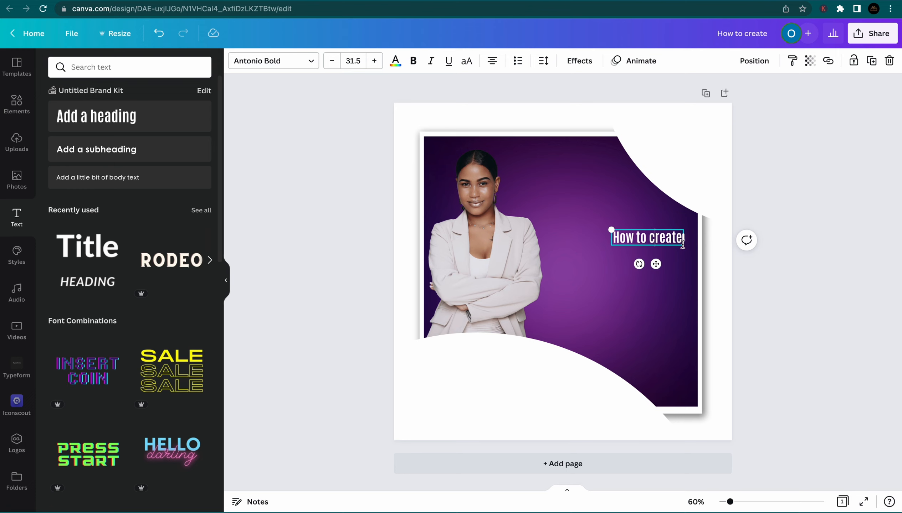
{"action": "left_click", "coordinate": [784, 289]}
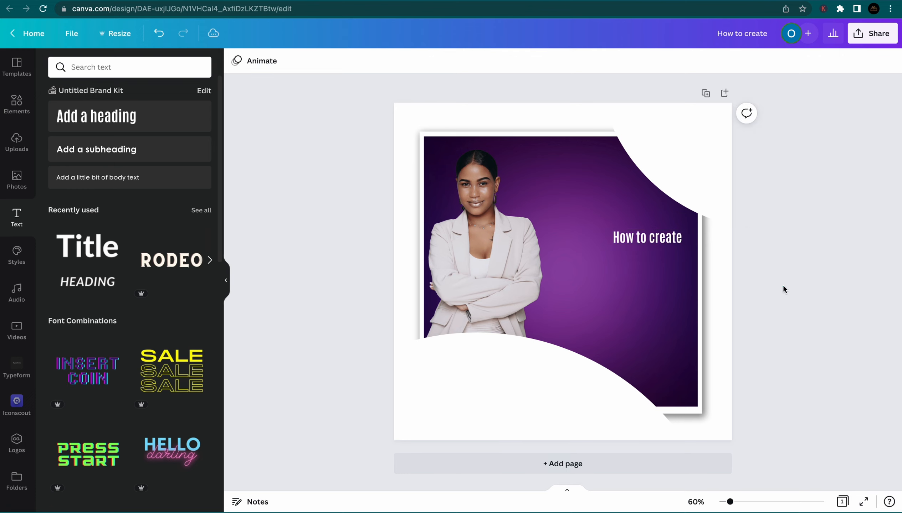
Duplicate the heading below itself and change the copy to 'YOUR E-BOOK' / 'LIKE A PRO' on two lines
{"action": "left_click", "coordinate": [623, 239]}
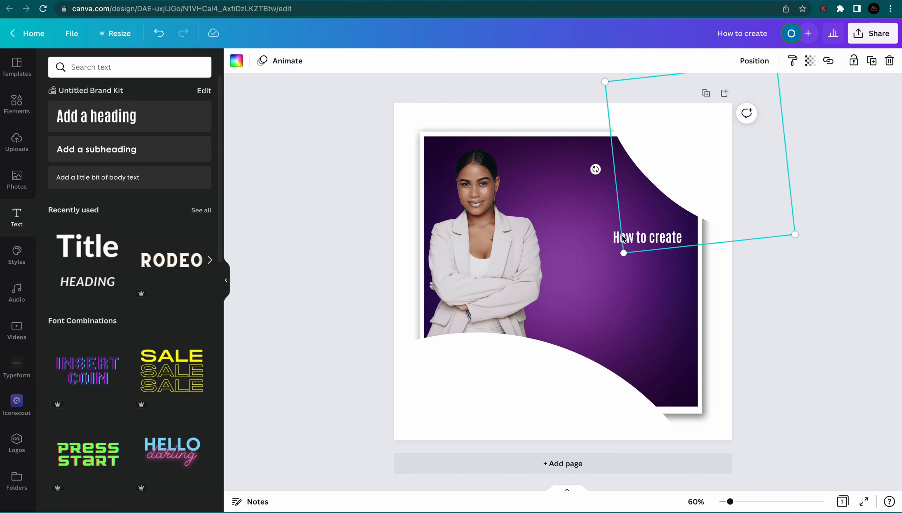
{"action": "left_click", "coordinate": [615, 238]}
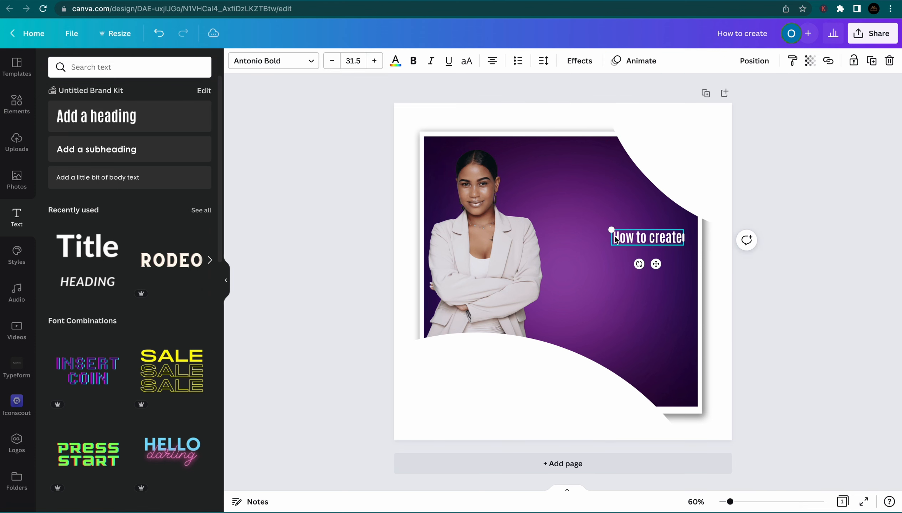
{"action": "key", "text": "ctrl+d"}
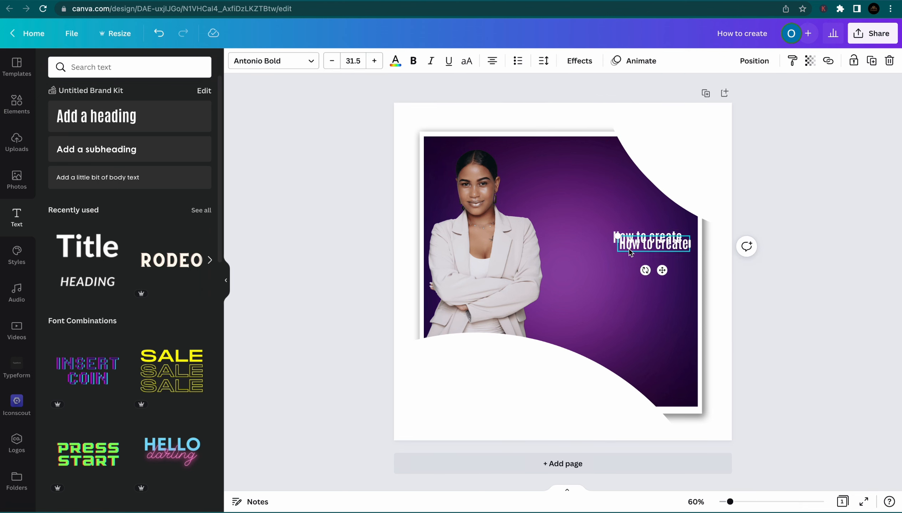
{"action": "left_click_drag", "start_coordinate": [629, 252], "coordinate": [623, 265]}
{"action": "double_click", "coordinate": [624, 265]}
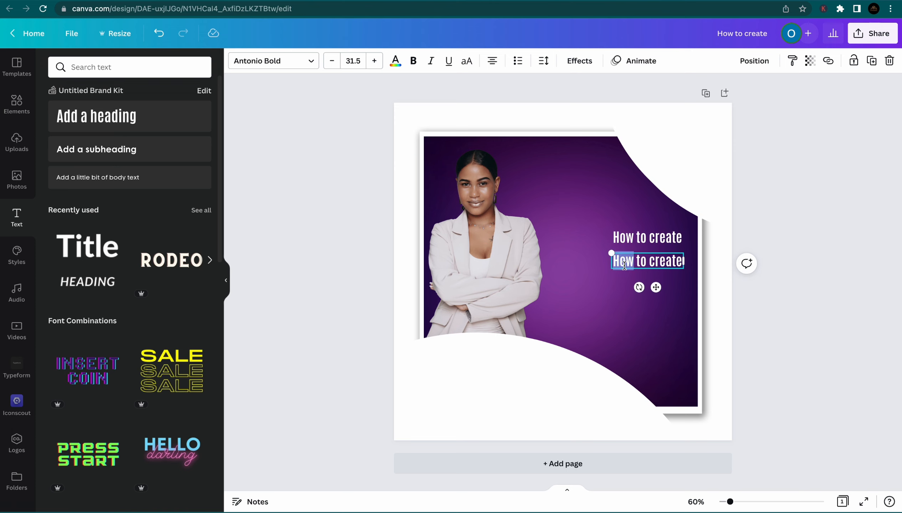
{"action": "key", "text": "ctrl+a"}
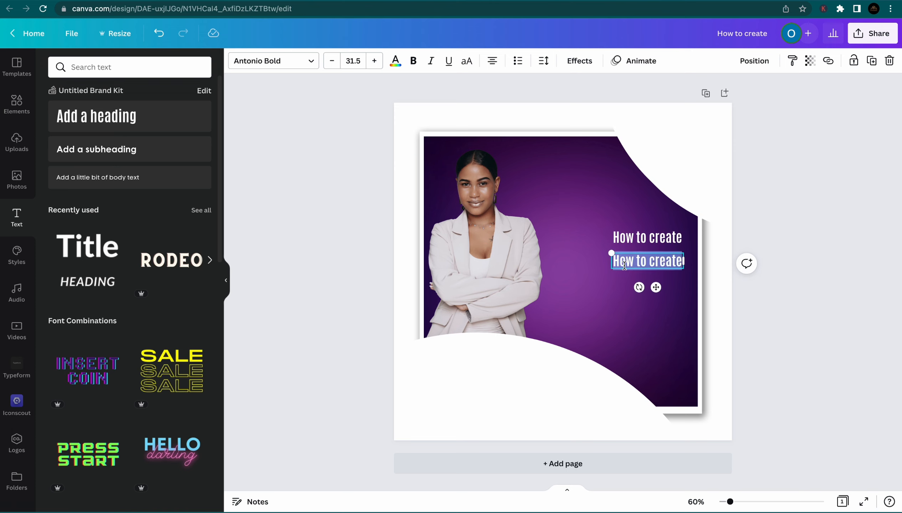
{"action": "type", "text": "your"}
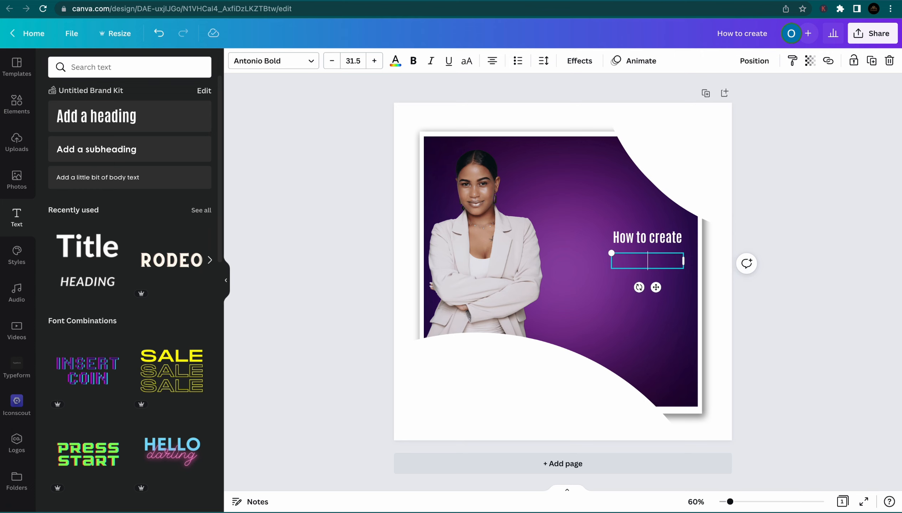
{"action": "type", "text": "E-BOO"}
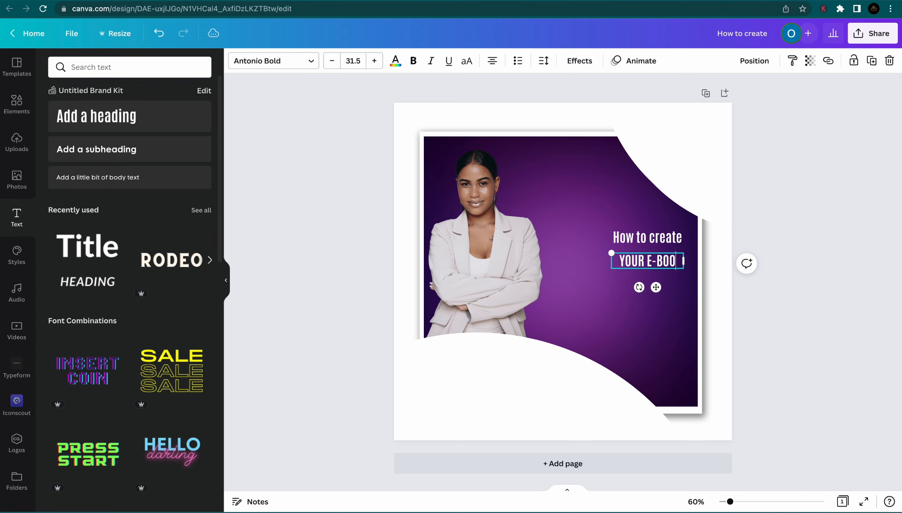
{"action": "type", "text": "K"}
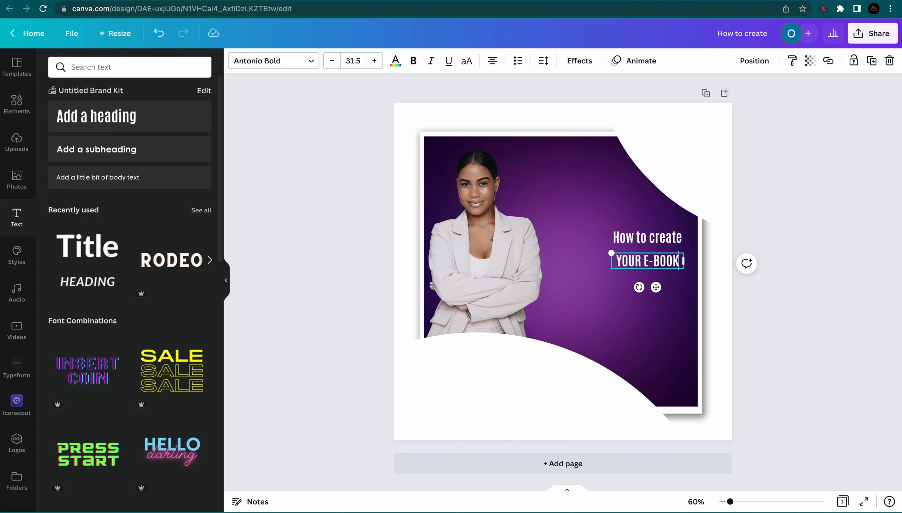
{"action": "key", "text": "Return"}
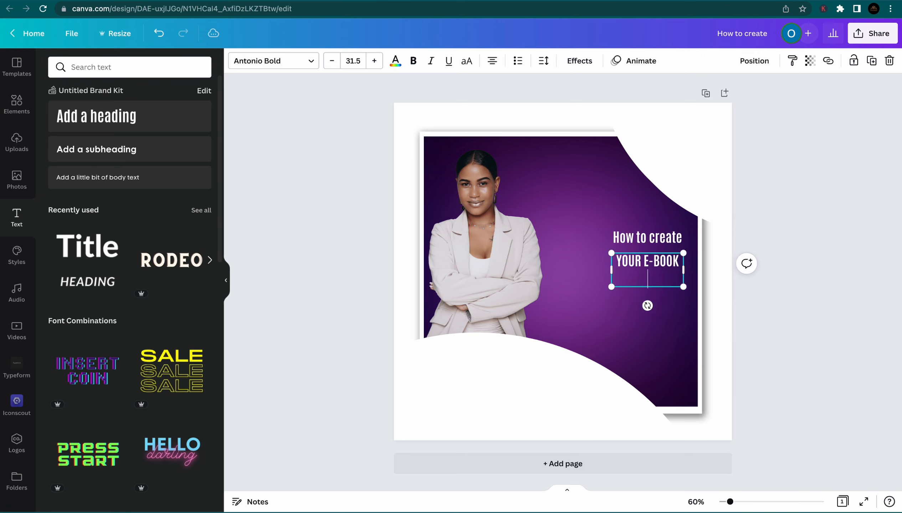
{"action": "type", "text": "LIKE A PRO"}
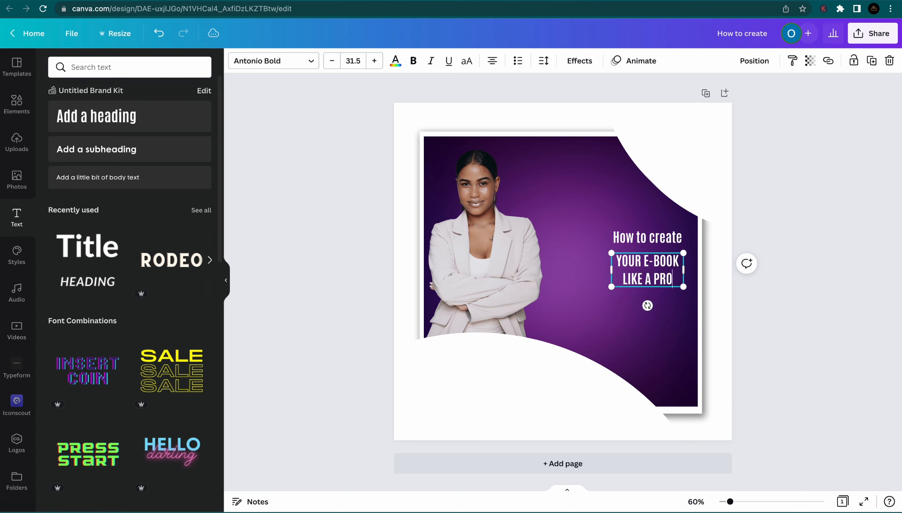
Set the YOUR E-BOOK LIKE A PRO heading's line spacing to 1.27 and enlarge it
{"action": "left_click", "coordinate": [543, 61]}
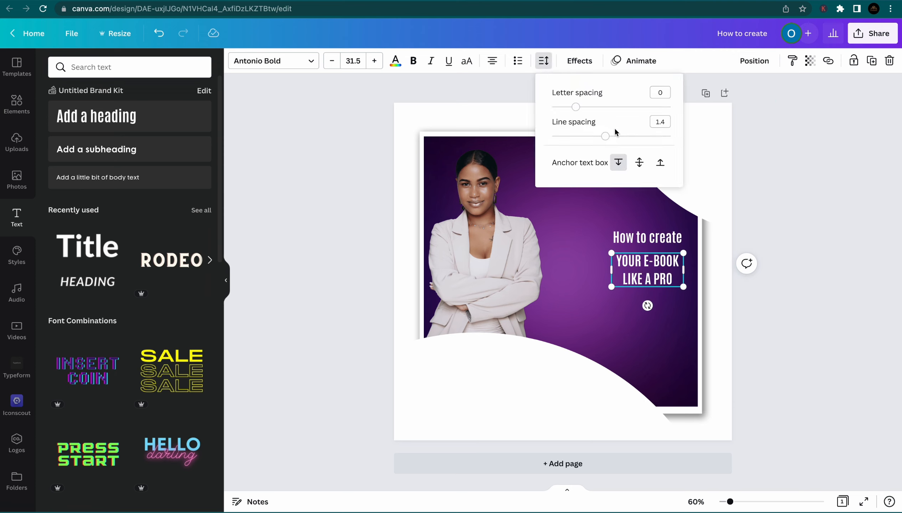
{"action": "left_click_drag", "start_coordinate": [608, 136], "coordinate": [562, 140]}
{"action": "left_click", "coordinate": [804, 193]}
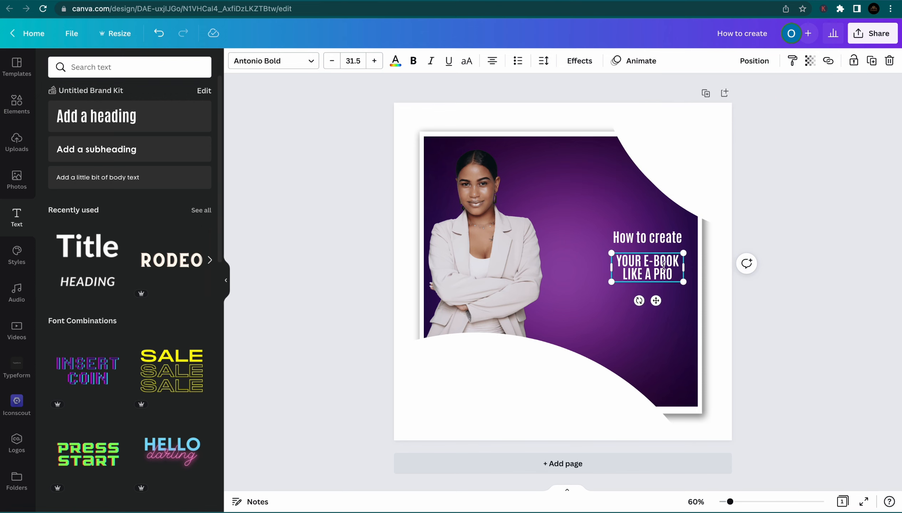
{"action": "left_click", "coordinate": [823, 302]}
{"action": "left_click_drag", "start_coordinate": [627, 271], "coordinate": [584, 286]}
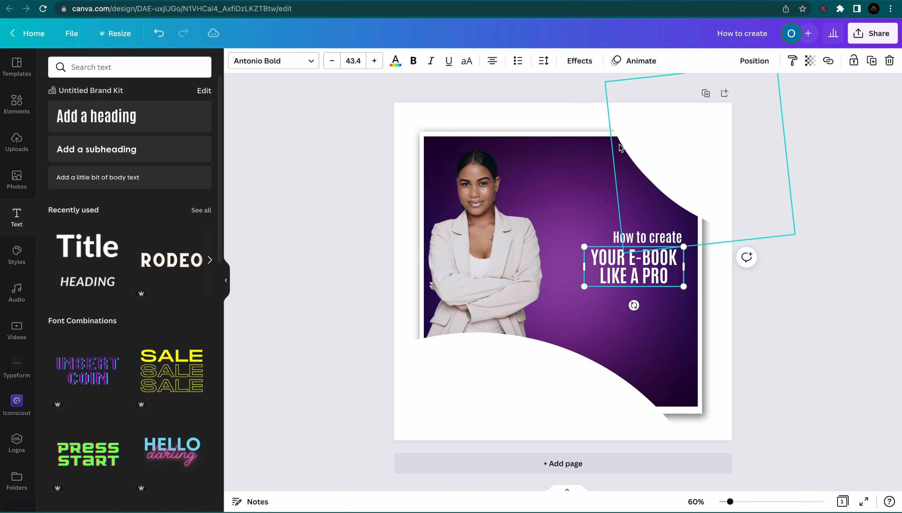
Right-align both headings and shift them to end flush along the card's right side
{"action": "left_click", "coordinate": [490, 61]}
{"action": "left_click", "coordinate": [491, 61]}
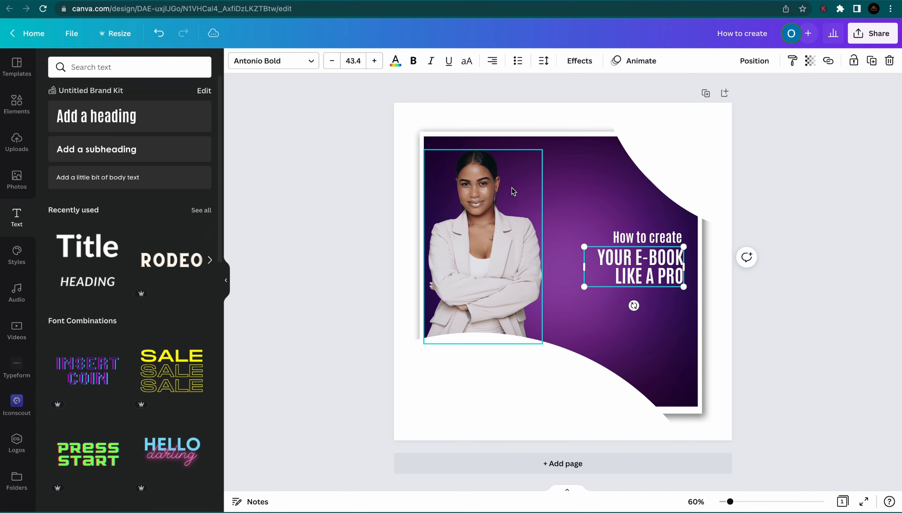
{"action": "left_click_drag", "start_coordinate": [651, 269], "coordinate": [655, 267]}
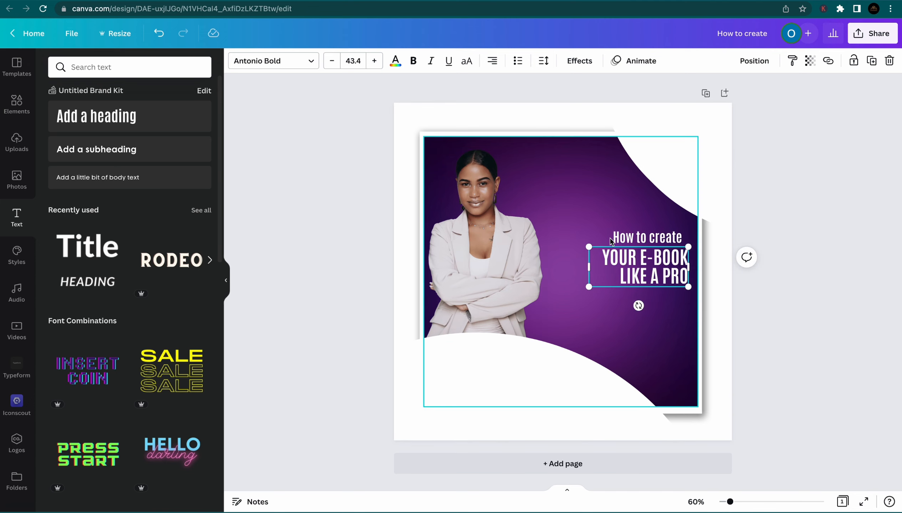
{"action": "left_click_drag", "start_coordinate": [616, 238], "coordinate": [621, 237]}
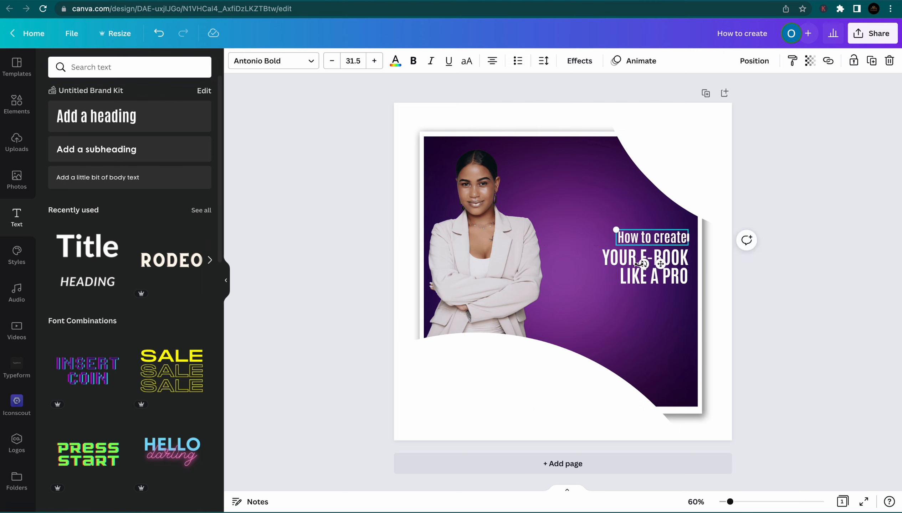
{"action": "left_click", "coordinate": [493, 61]}
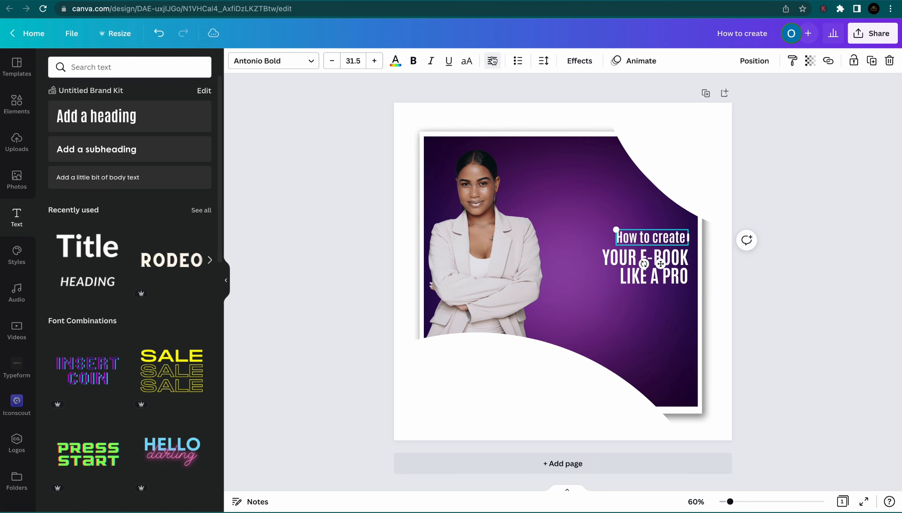
{"action": "left_click", "coordinate": [492, 60]}
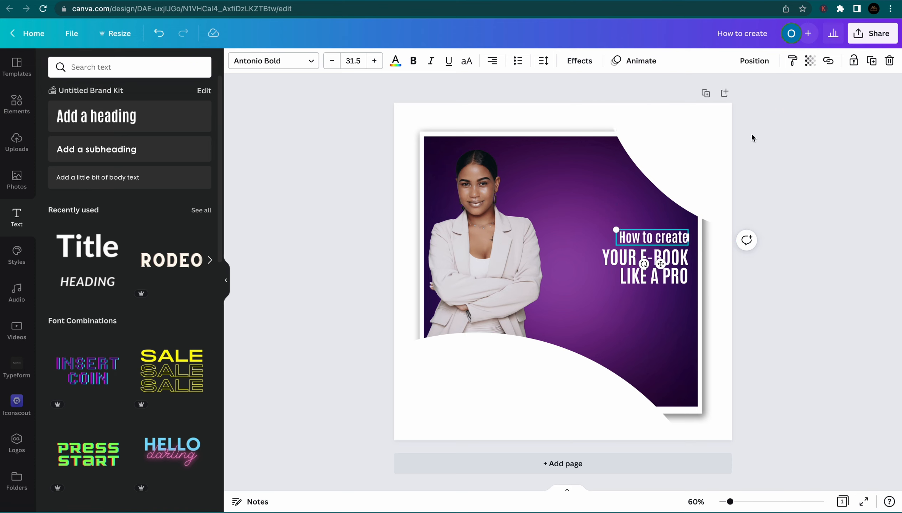
{"action": "left_click", "coordinate": [786, 315]}
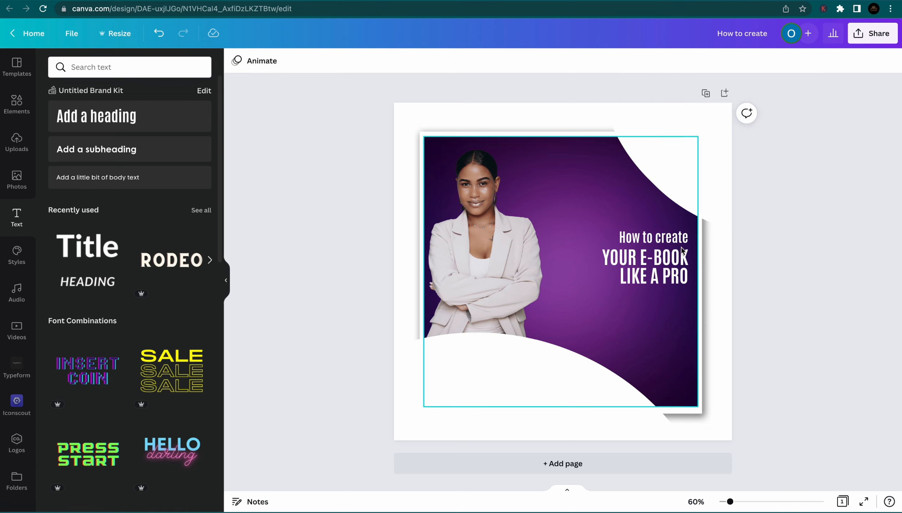
Nudge the rotated shape up and right and lock it in place
{"action": "left_click", "coordinate": [622, 239]}
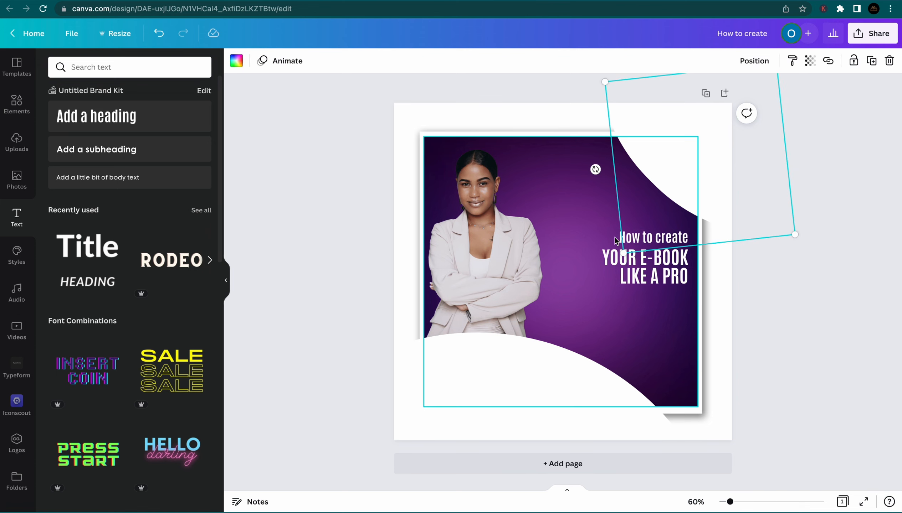
{"action": "left_click_drag", "start_coordinate": [710, 148], "coordinate": [712, 146]}
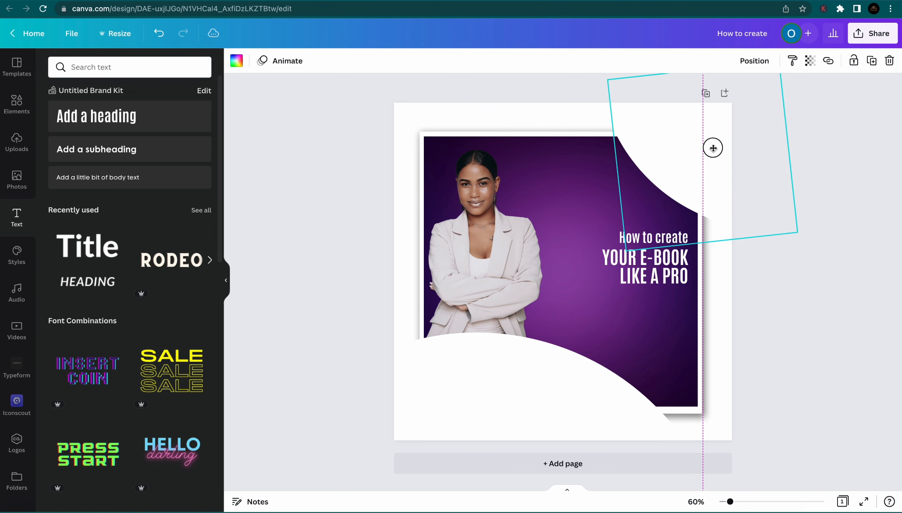
{"action": "left_click", "coordinate": [856, 67]}
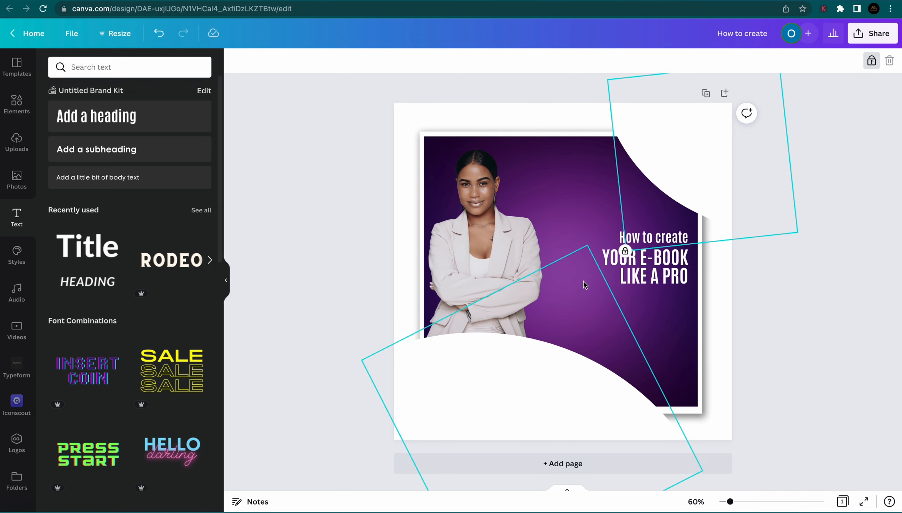
{"action": "left_click", "coordinate": [608, 232]}
{"action": "left_click", "coordinate": [621, 237]}
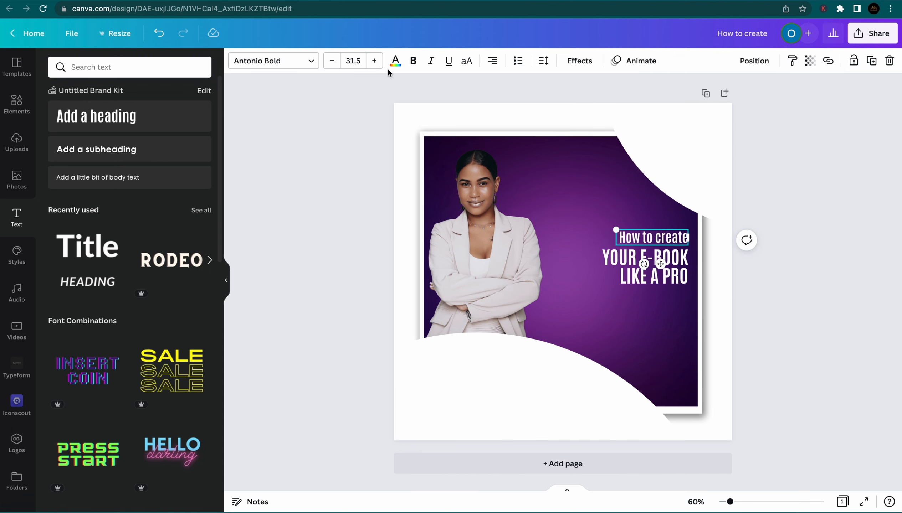
Change 'How to create' to the Amsterdam One script font and widen it onto one line
{"action": "left_click", "coordinate": [247, 62]}
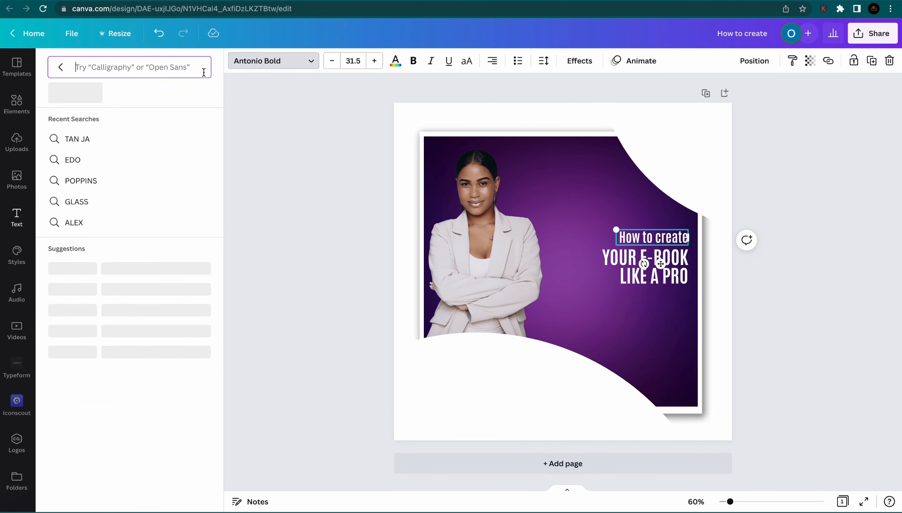
{"action": "type", "text": "AMSTERD"}
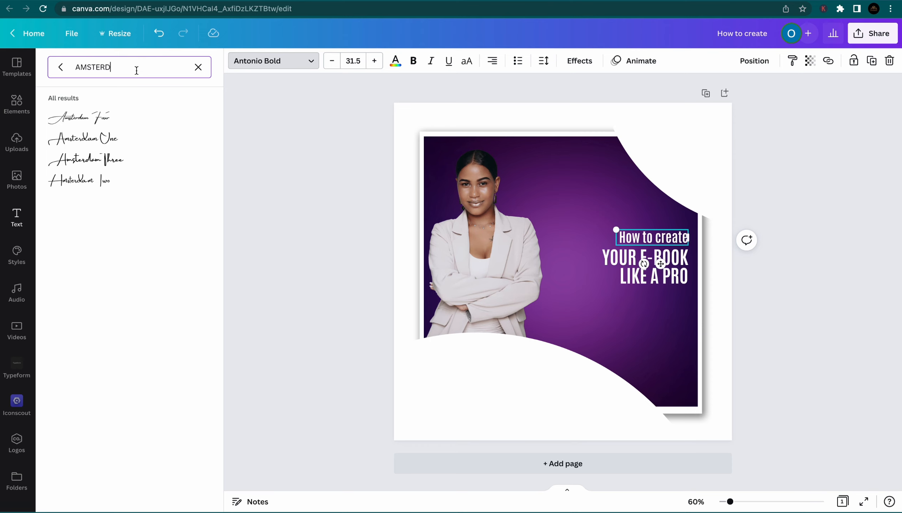
{"action": "left_click", "coordinate": [106, 143]}
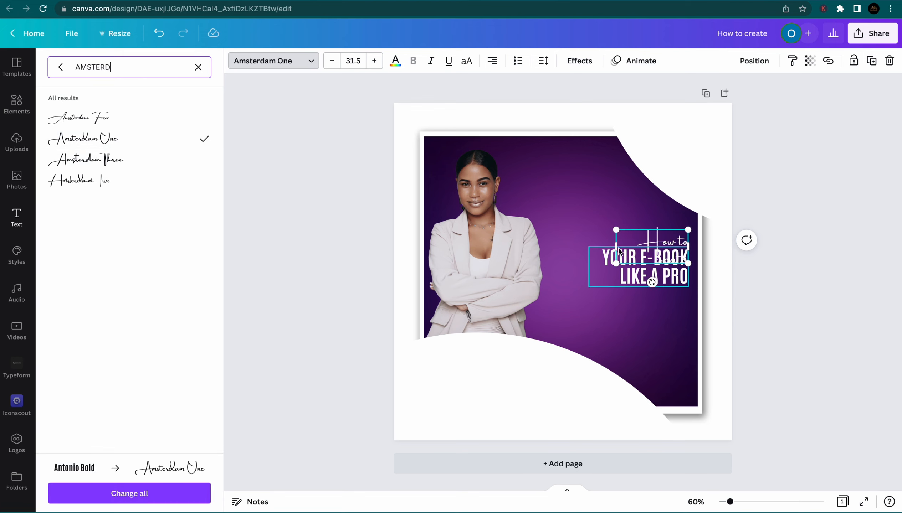
{"action": "left_click_drag", "start_coordinate": [616, 248], "coordinate": [599, 237]}
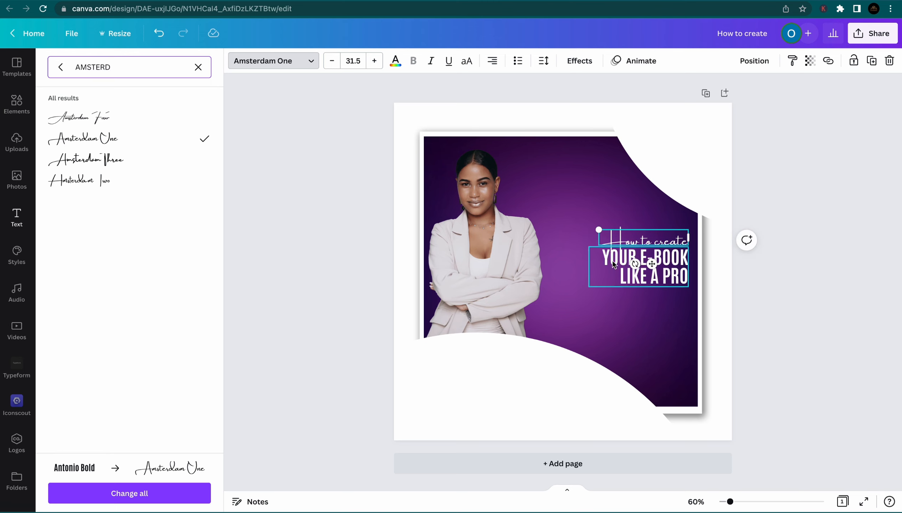
{"action": "left_click", "coordinate": [758, 367]}
{"action": "left_click", "coordinate": [740, 292]}
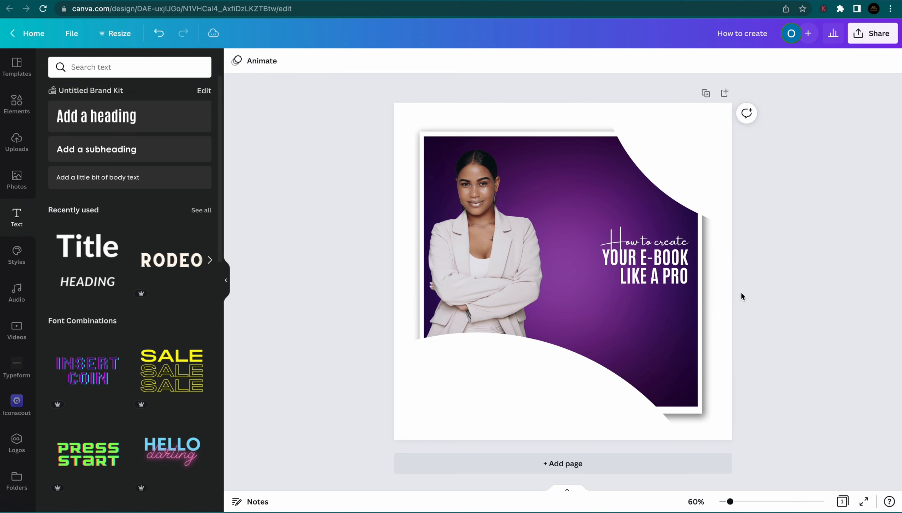
Enlarge the YOUR E-BOOK LIKE A PRO heading and the How to create script line to 37.8
{"action": "left_click_drag", "start_coordinate": [619, 239], "coordinate": [620, 239]}
{"action": "left_click", "coordinate": [622, 274]}
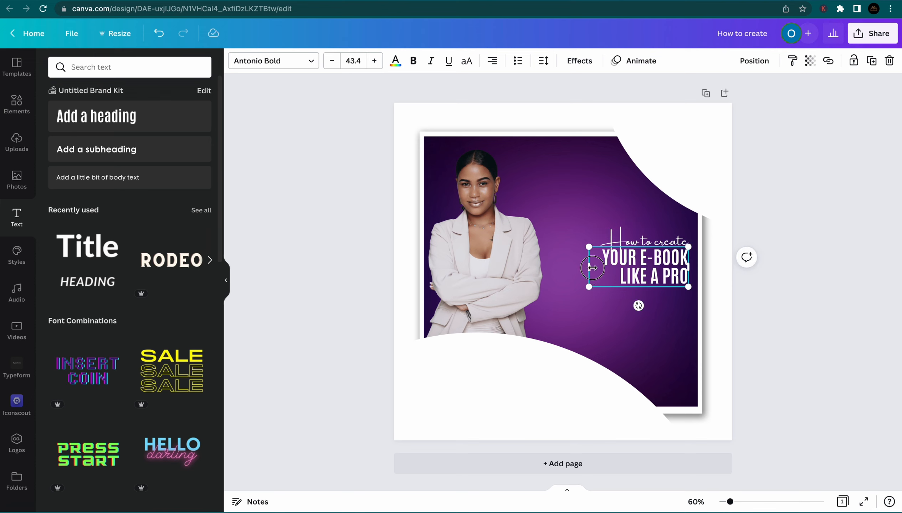
{"action": "left_click_drag", "start_coordinate": [588, 287], "coordinate": [584, 297]}
{"action": "left_click", "coordinate": [608, 240]}
{"action": "mouse_move", "coordinate": [598, 230]}
{"action": "left_mouse_down"}
{"action": "mouse_move", "coordinate": [580, 226]}
{"action": "mouse_move", "coordinate": [615, 233]}
{"action": "left_mouse_up"}
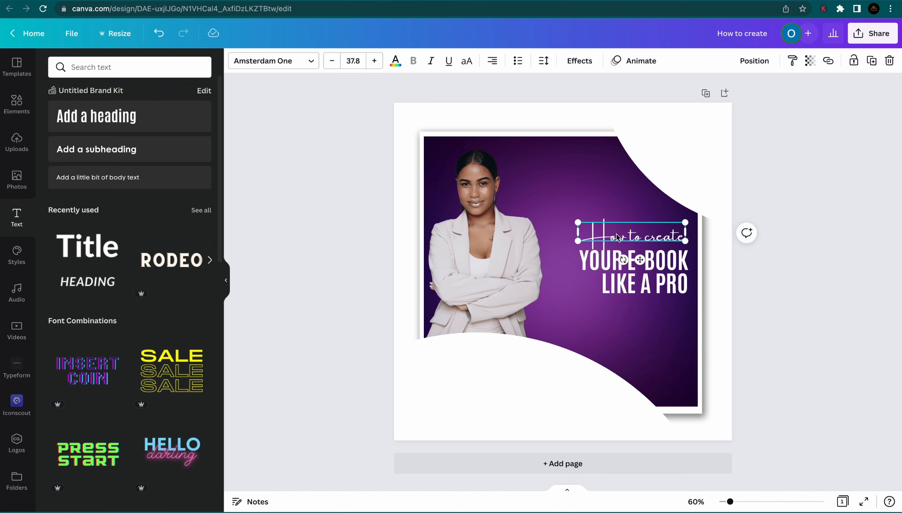
Bring How to create to the front and nudge it down to sit just above the bold title
{"action": "left_click", "coordinate": [753, 61]}
{"action": "left_click", "coordinate": [613, 112]}
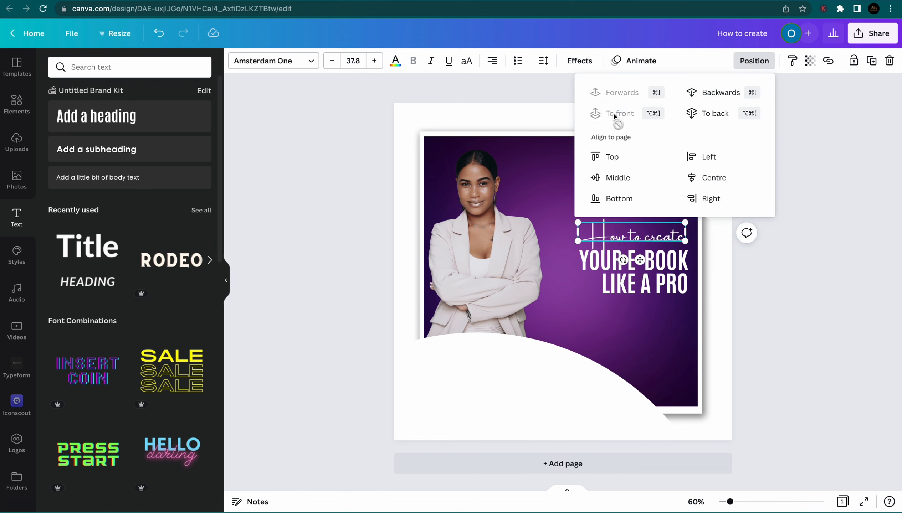
{"action": "left_click", "coordinate": [769, 237]}
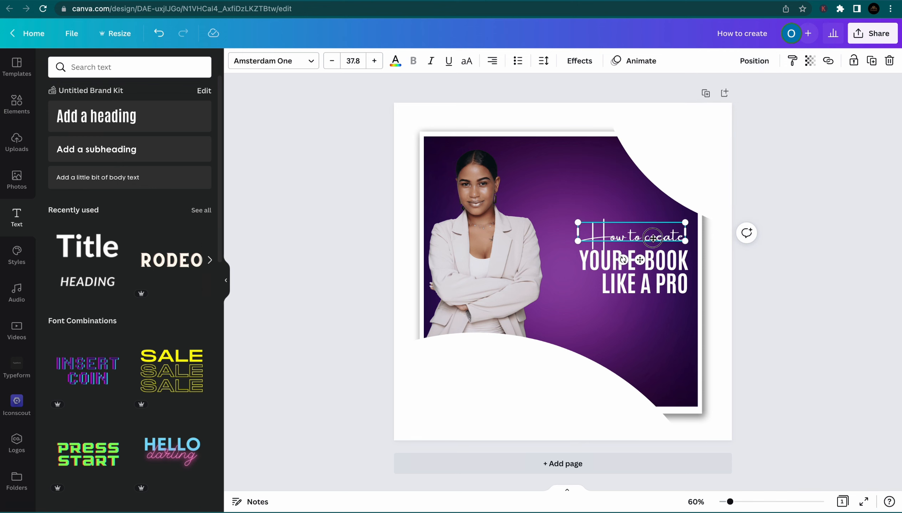
{"action": "left_click_drag", "start_coordinate": [653, 236], "coordinate": [653, 239]}
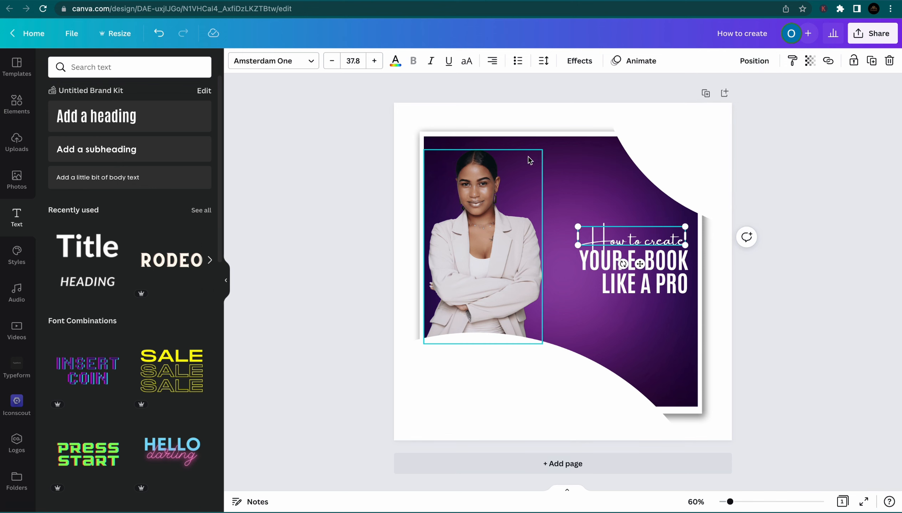
{"action": "left_click", "coordinate": [584, 261]}
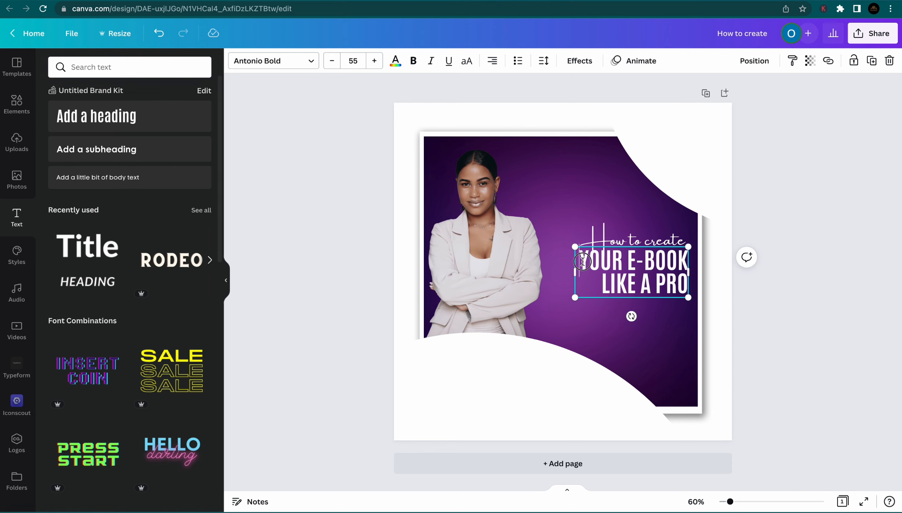
Colour the words YOUR E-BOOK yellow
{"action": "left_click_drag", "start_coordinate": [582, 261], "coordinate": [687, 260]}
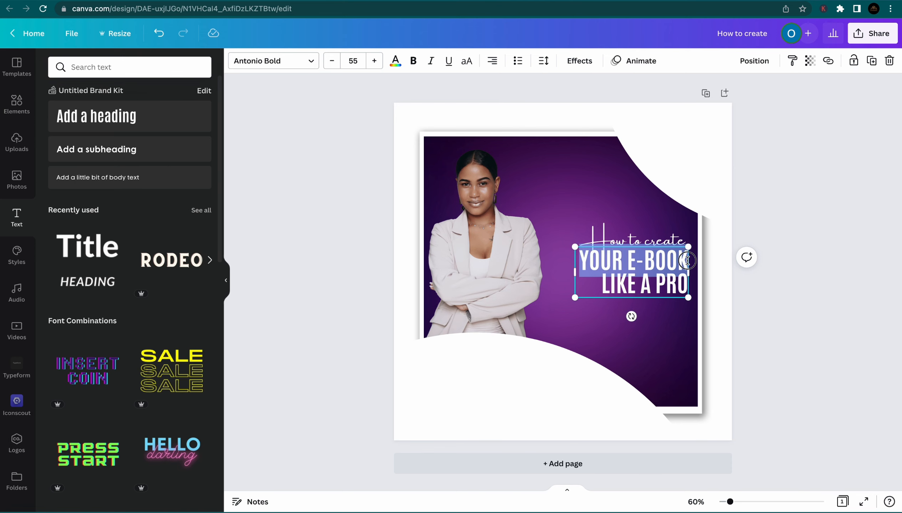
{"action": "left_click", "coordinate": [395, 60]}
{"action": "left_click", "coordinate": [66, 198]}
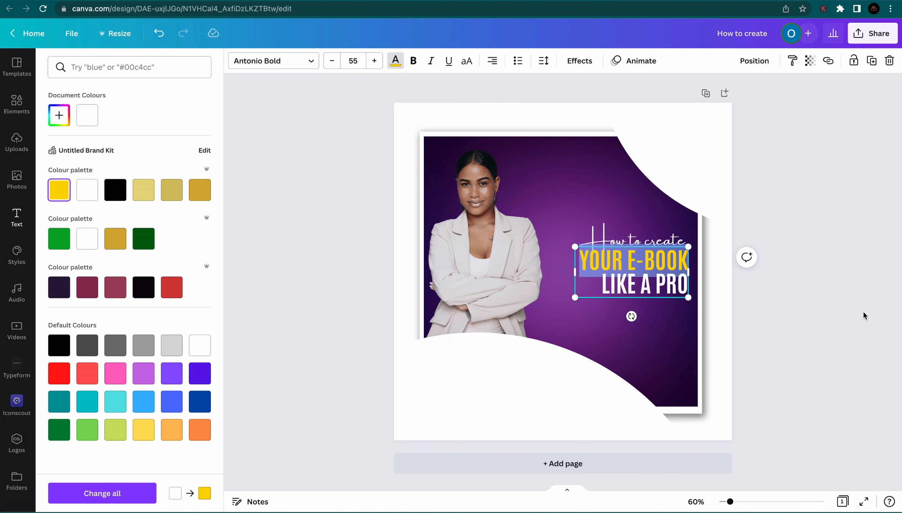
{"action": "left_click", "coordinate": [813, 298]}
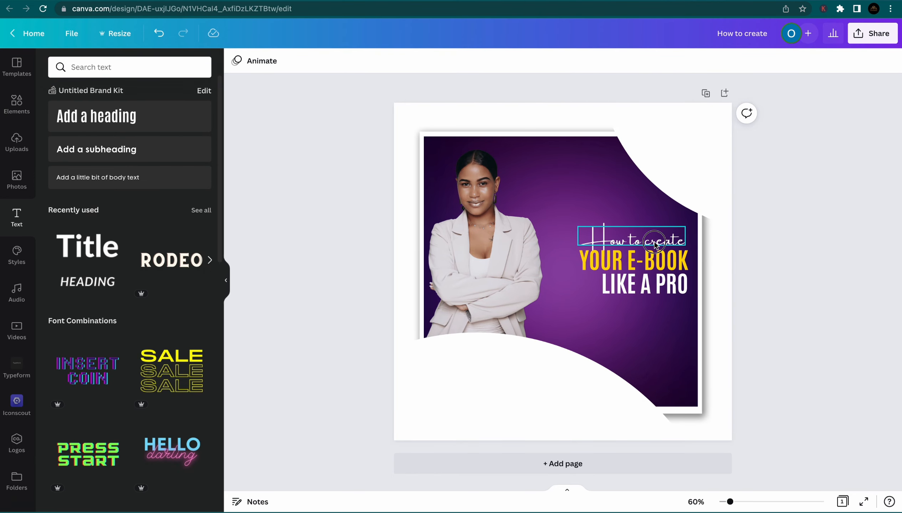
Shrink the How to create line and the bold title to 50.4, and tuck them together
{"action": "left_click", "coordinate": [655, 244]}
{"action": "left_click_drag", "start_coordinate": [573, 224], "coordinate": [584, 250]}
{"action": "left_click", "coordinate": [590, 266]}
{"action": "left_click_drag", "start_coordinate": [643, 279], "coordinate": [640, 274]}
{"action": "left_click", "coordinate": [846, 304]}
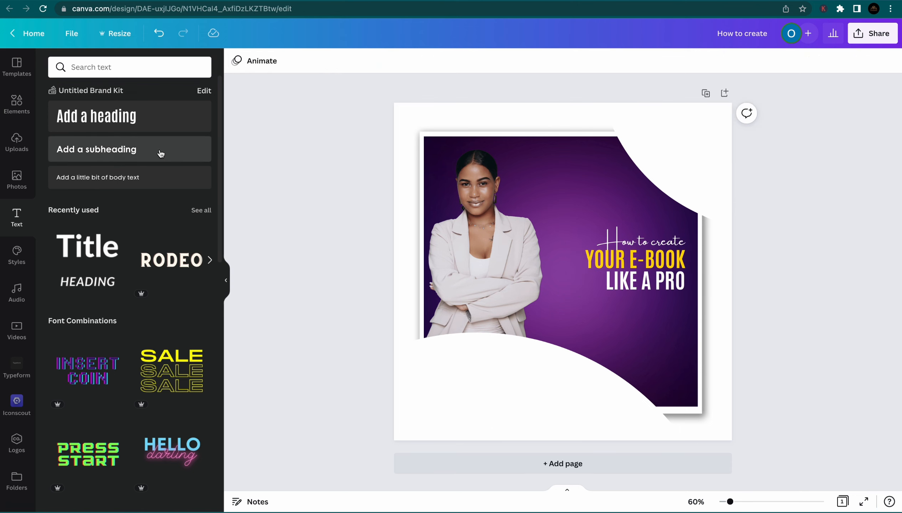
Add a right-aligned, wrapped 'JOIN THE ONLINE PRATICAL CLASS' subheading under LIKE A PRO
{"action": "left_click", "coordinate": [107, 149]}
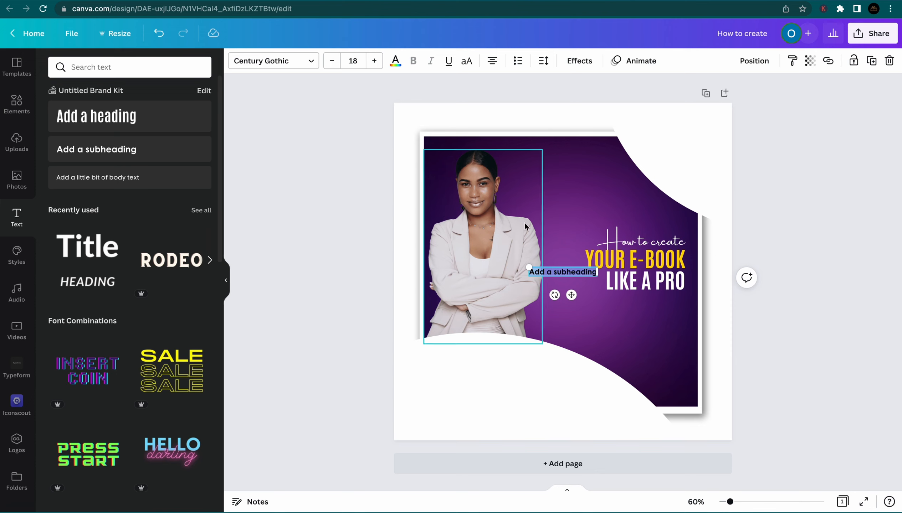
{"action": "type", "text": "JOIN"}
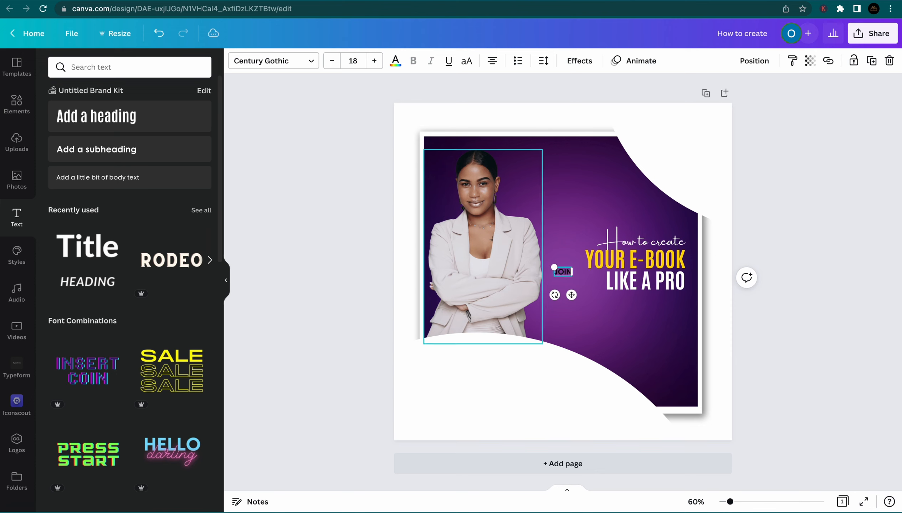
{"action": "type", "text": " THE ONLINE FRATICAL"}
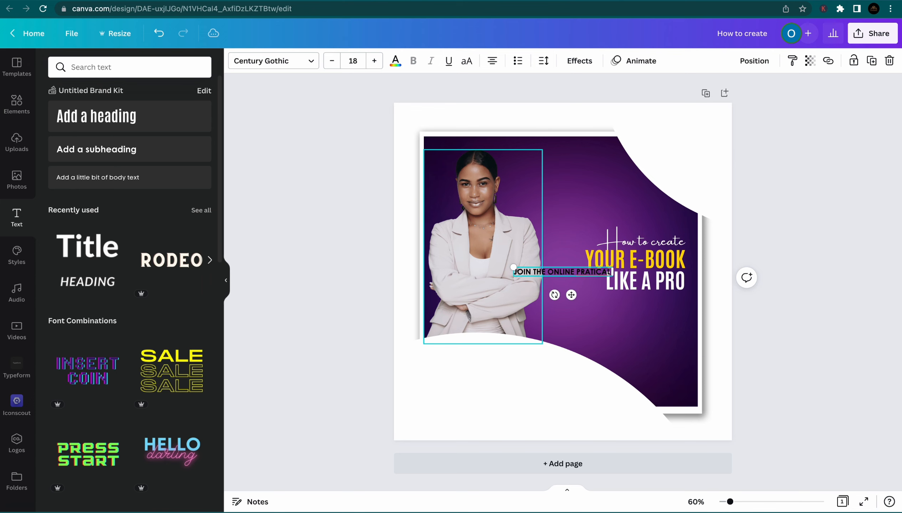
{"action": "type", "text": " CLASS"}
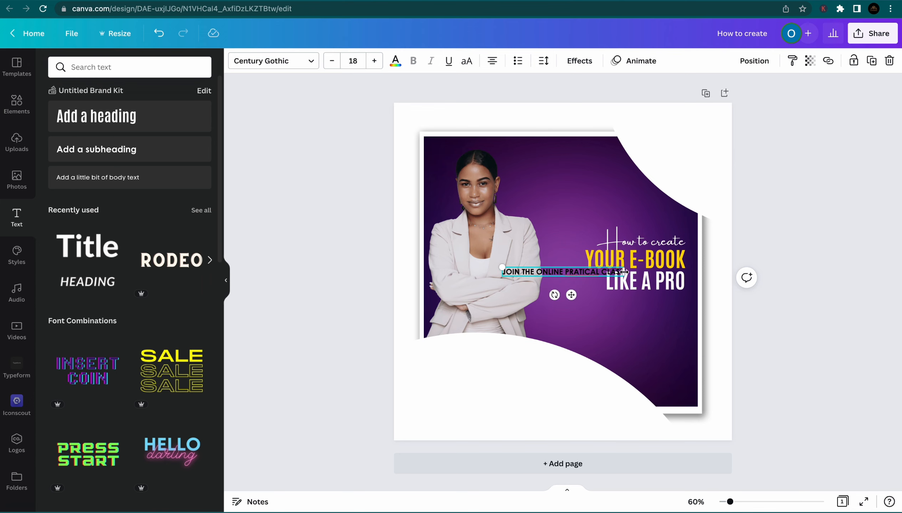
{"action": "left_click_drag", "start_coordinate": [623, 271], "coordinate": [577, 272]}
{"action": "left_click", "coordinate": [493, 61]}
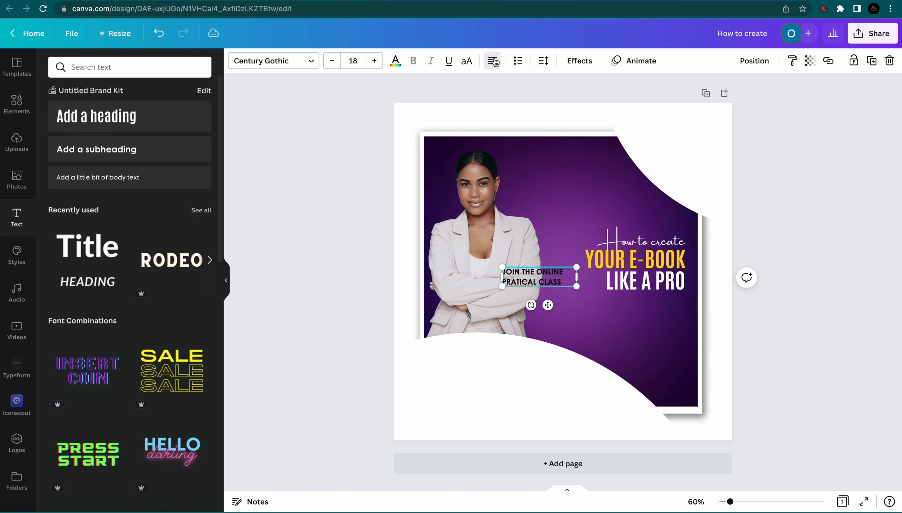
{"action": "left_click", "coordinate": [493, 61]}
{"action": "left_click", "coordinate": [493, 61]}
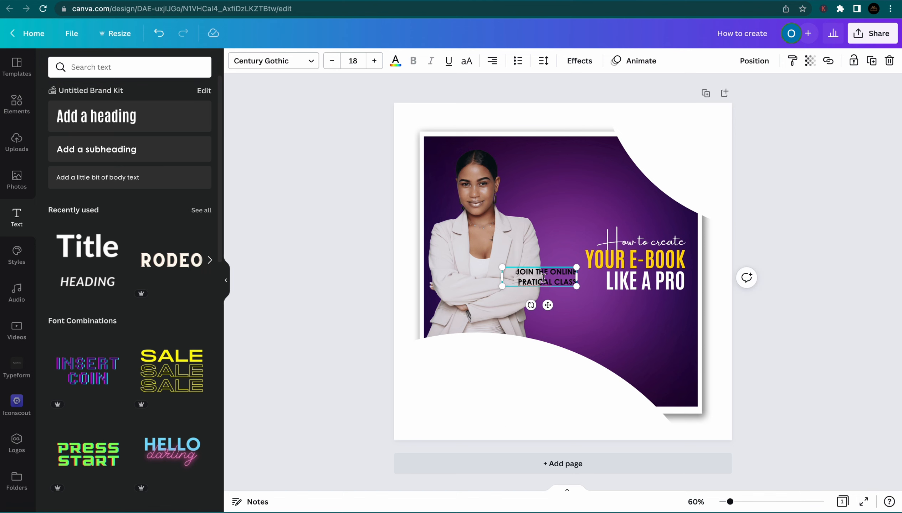
{"action": "left_click_drag", "start_coordinate": [547, 305], "coordinate": [658, 339]}
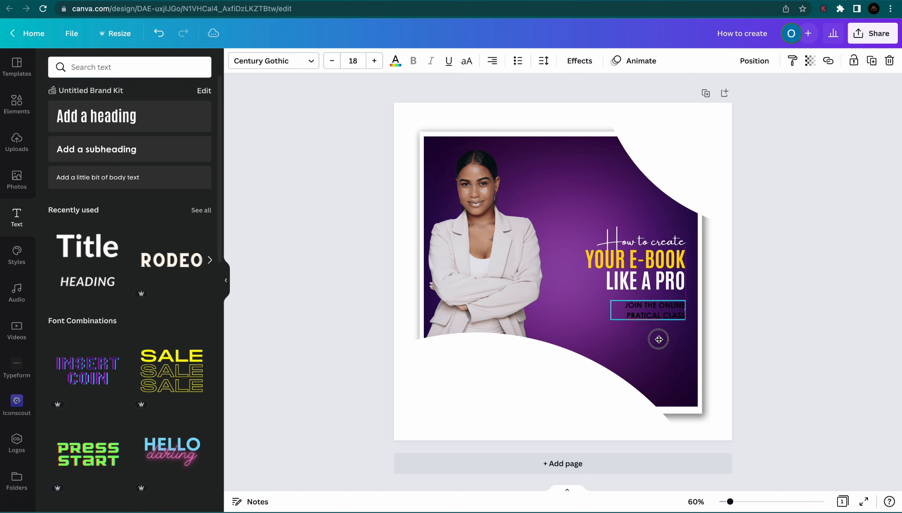
Make the class text white and tighten its line spacing to 1.01
{"action": "left_click", "coordinate": [395, 61]}
{"action": "left_click", "coordinate": [144, 115]}
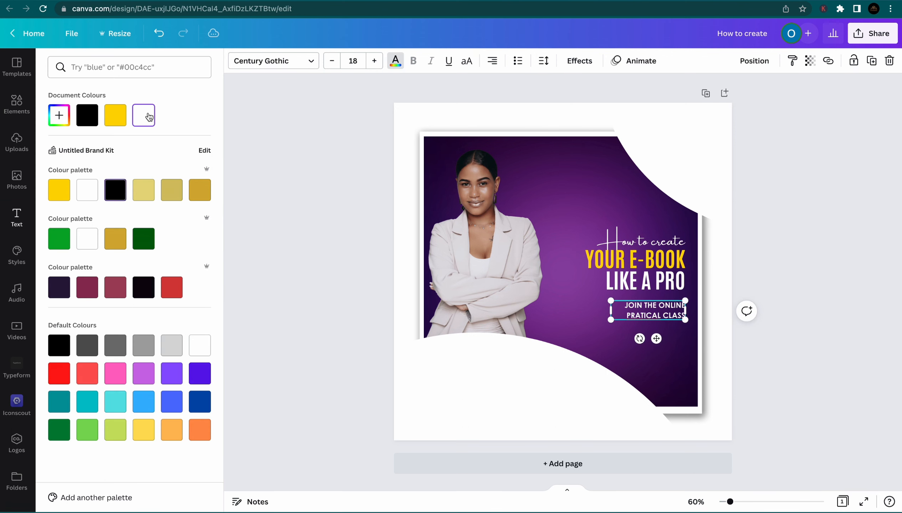
{"action": "left_click", "coordinate": [541, 61]}
{"action": "left_click_drag", "start_coordinate": [610, 138], "coordinate": [583, 140]}
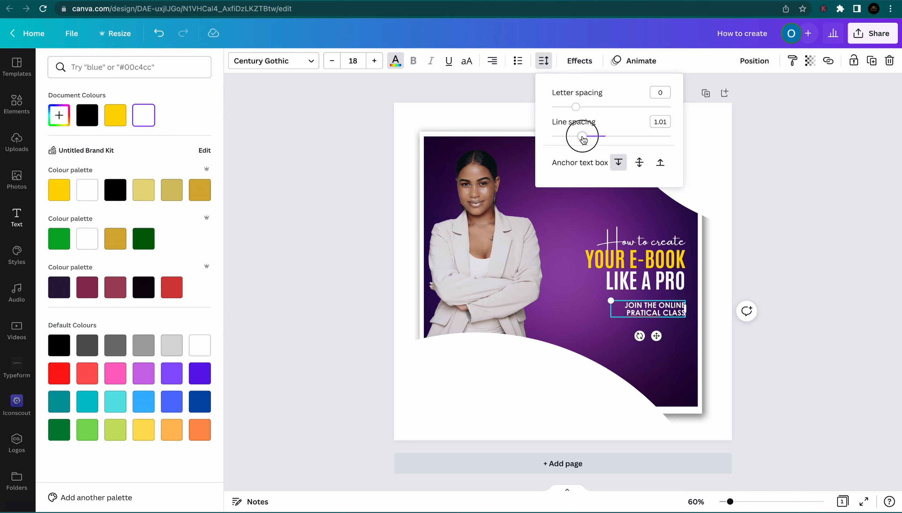
{"action": "left_click", "coordinate": [764, 222]}
Switch the JOIN THE ONLINE PRATICAL CLASS text from Century Gothic to Lato at size 18
{"action": "left_click", "coordinate": [765, 225]}
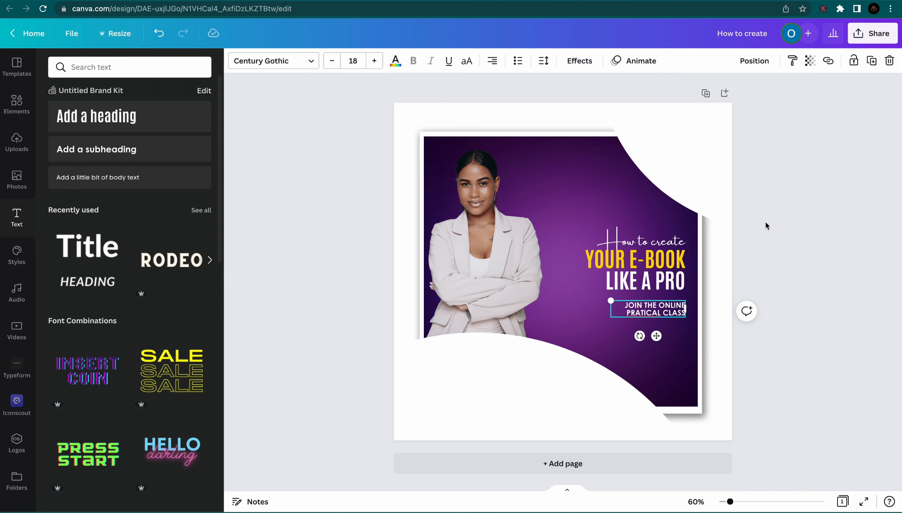
{"action": "left_click", "coordinate": [673, 311]}
{"action": "left_click_drag", "start_coordinate": [622, 307], "coordinate": [683, 315]}
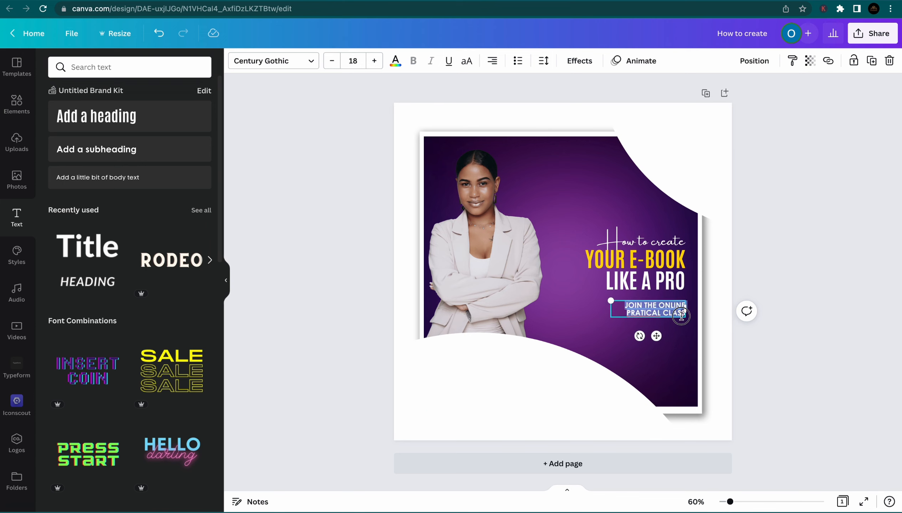
{"action": "left_click", "coordinate": [272, 61]}
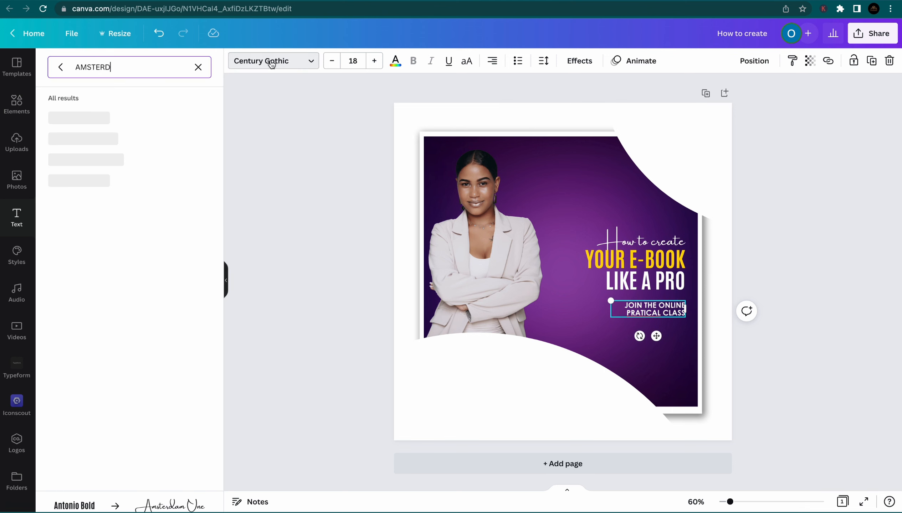
{"action": "left_click", "coordinate": [196, 67]}
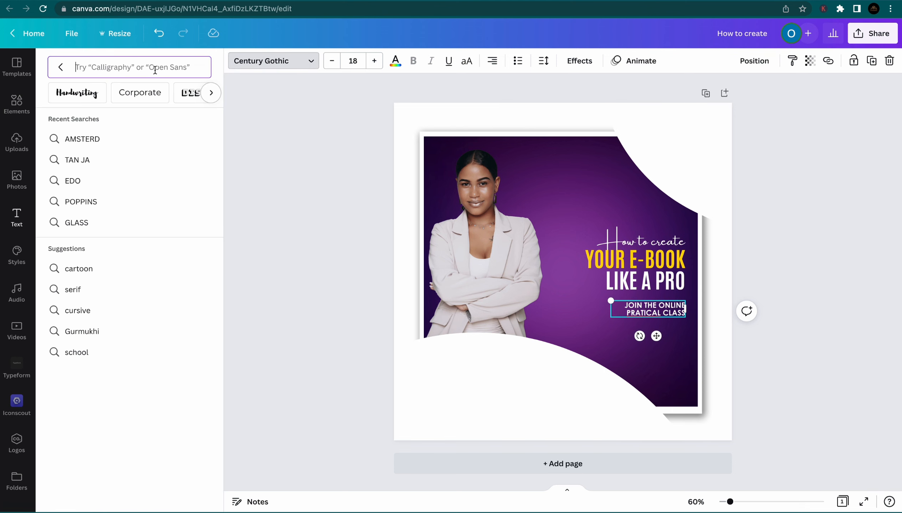
{"action": "type", "text": "4"}
{"action": "type", "text": "ATO"}
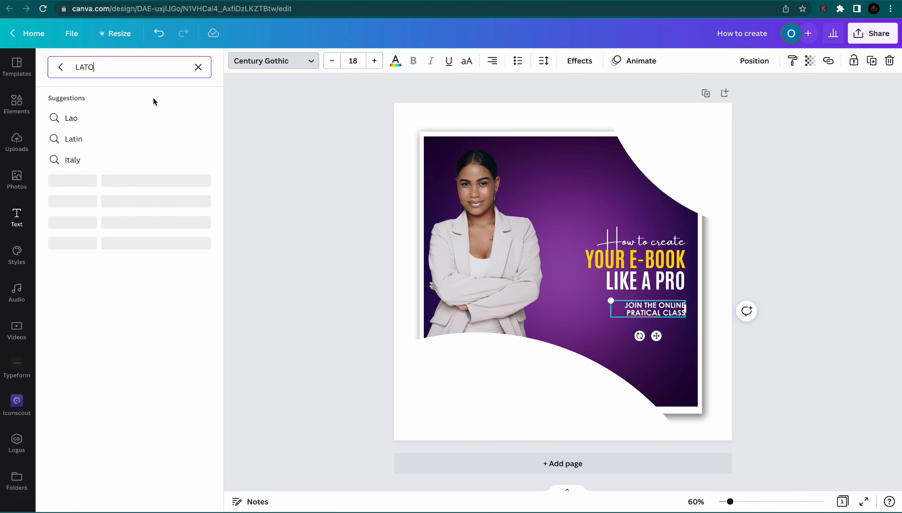
{"action": "left_click", "coordinate": [140, 121]}
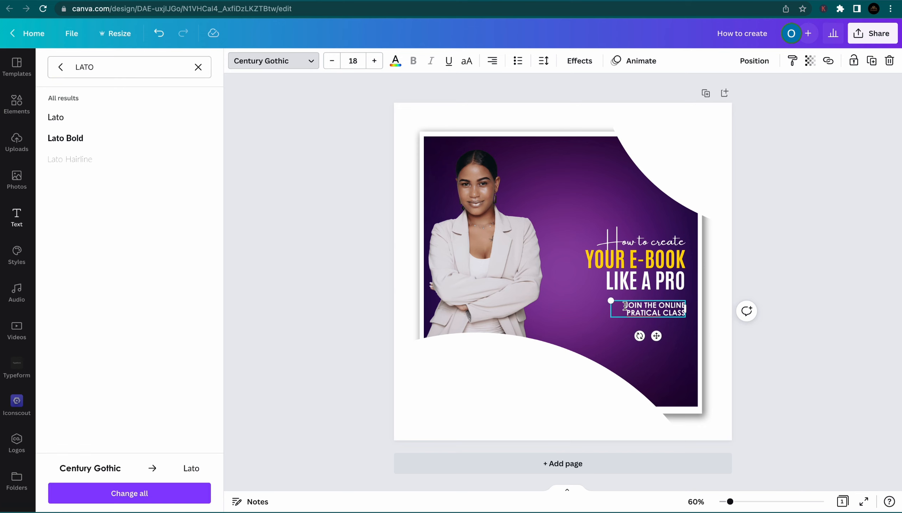
{"action": "left_click_drag", "start_coordinate": [624, 306], "coordinate": [688, 315]}
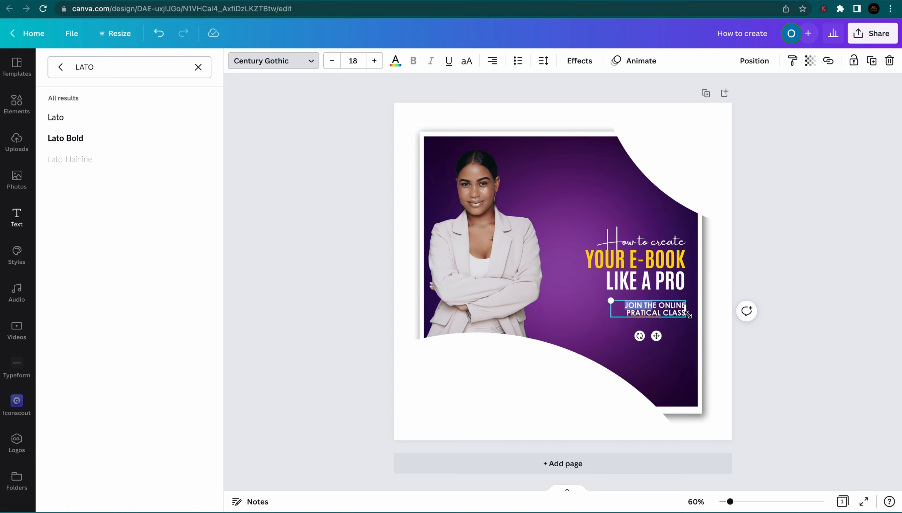
{"action": "left_click", "coordinate": [89, 118]}
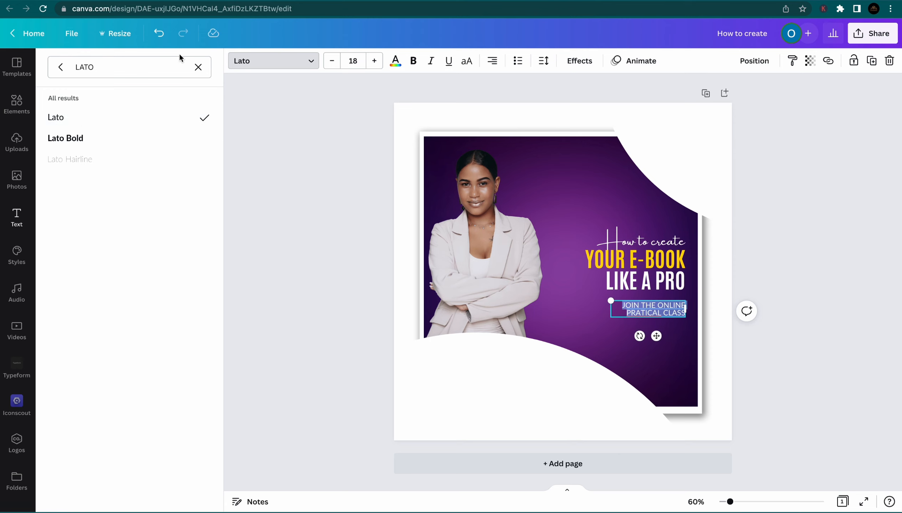
{"action": "key", "text": "Escape"}
{"action": "left_click", "coordinate": [787, 298]}
{"action": "left_click", "coordinate": [677, 311]}
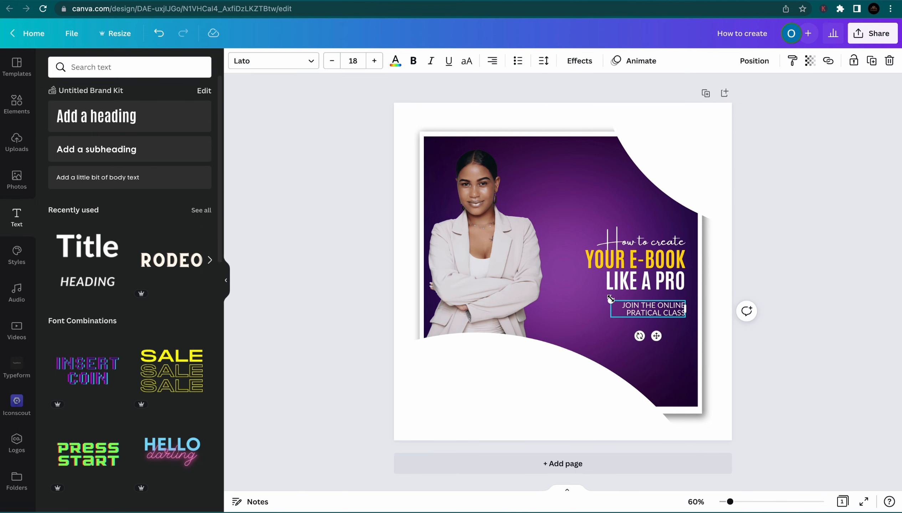
Shrink the class text to size 14.8 and nudge it into alignment
{"action": "left_click_drag", "start_coordinate": [610, 298], "coordinate": [653, 307]}
{"action": "left_click", "coordinate": [651, 306]}
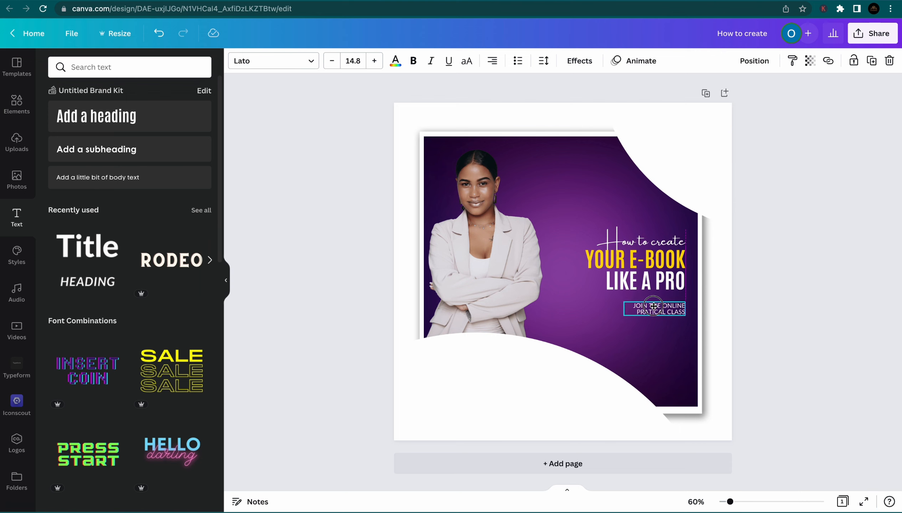
{"action": "left_click_drag", "start_coordinate": [653, 307], "coordinate": [653, 307]}
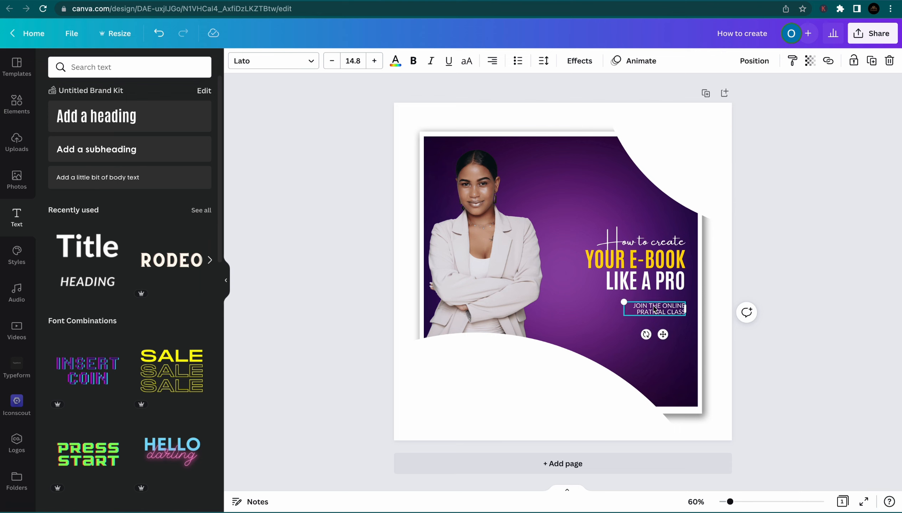
Duplicate the class text below itself and retype it as FACILITATOR
{"action": "key", "text": "super+d"}
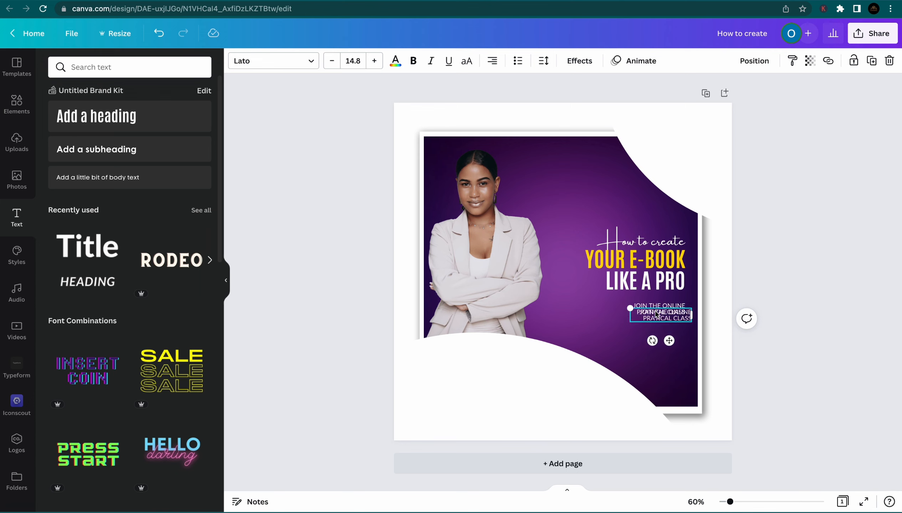
{"action": "left_click_drag", "start_coordinate": [657, 314], "coordinate": [652, 321]}
{"action": "double_click", "coordinate": [652, 321]}
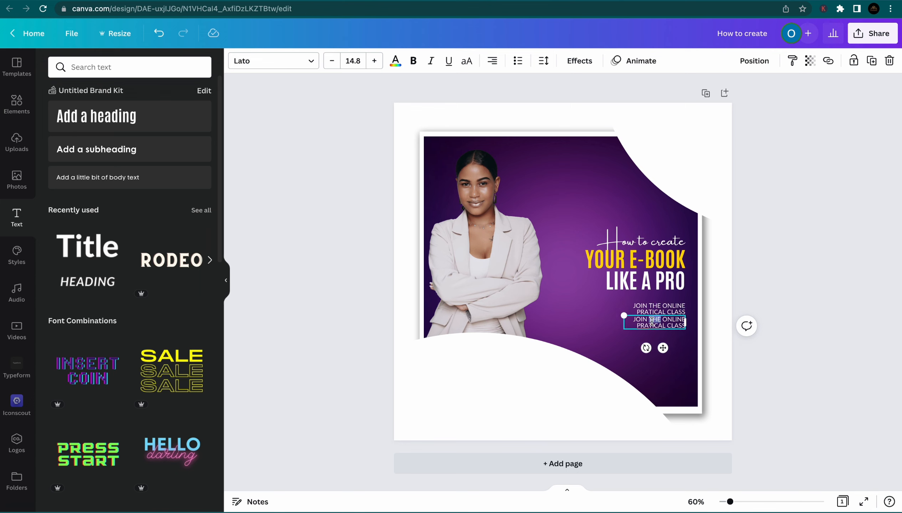
{"action": "key", "text": "super+a"}
{"action": "type", "text": "FA"}
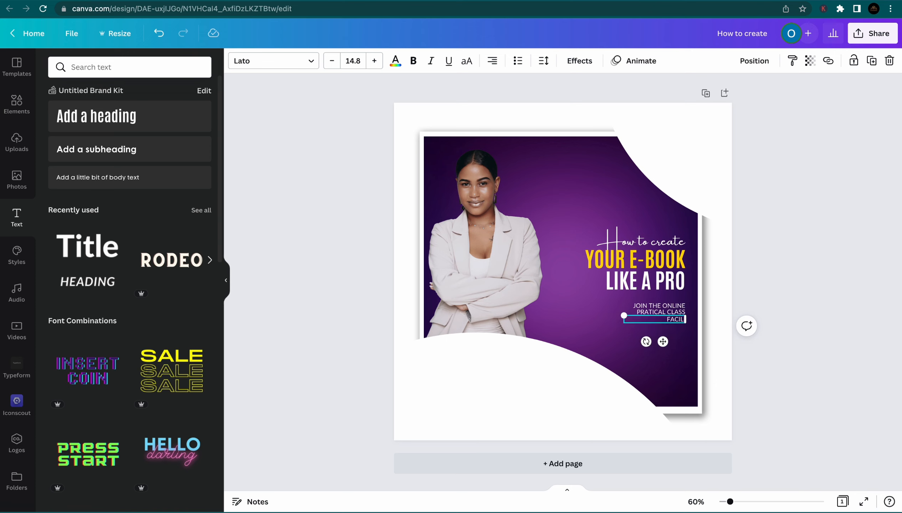
{"action": "type", "text": "CILITATOR"}
Colour FACILITATOR yellow and move it slightly lower
{"action": "left_click", "coordinate": [395, 61]}
{"action": "left_click", "coordinate": [90, 120]}
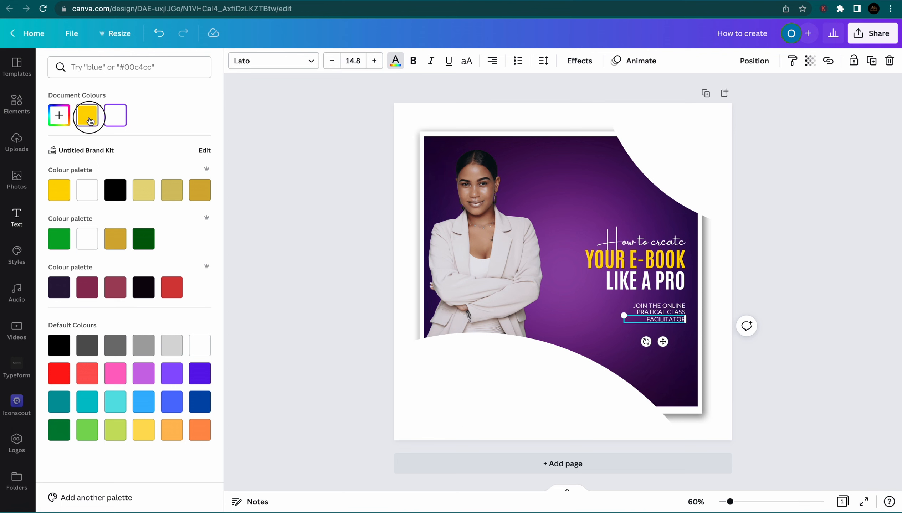
{"action": "left_click", "coordinate": [789, 252]}
{"action": "left_click", "coordinate": [754, 335]}
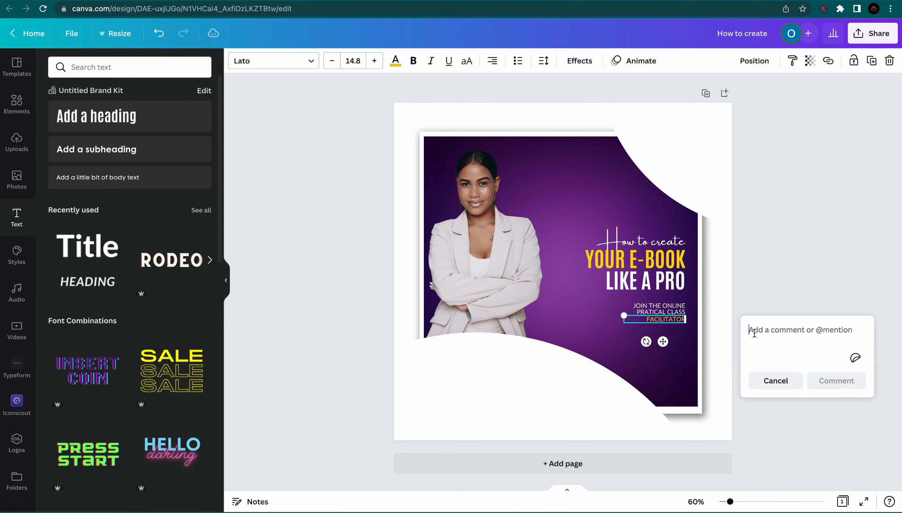
{"action": "left_click", "coordinate": [778, 281]}
{"action": "left_click_drag", "start_coordinate": [654, 322], "coordinate": [653, 327]}
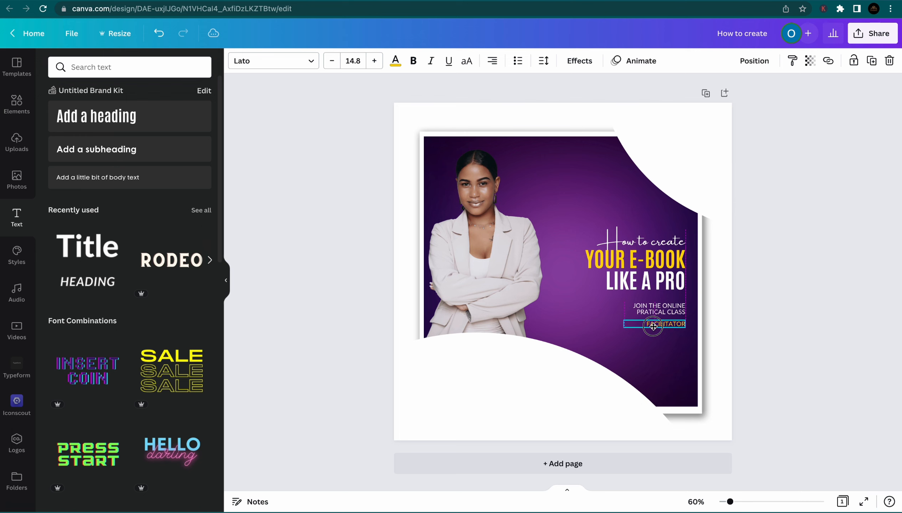
Copy the white class text below FACILITATOR and replace it with the facilitator's title and full name
{"action": "left_click", "coordinate": [796, 269]}
{"action": "left_click", "coordinate": [671, 308]}
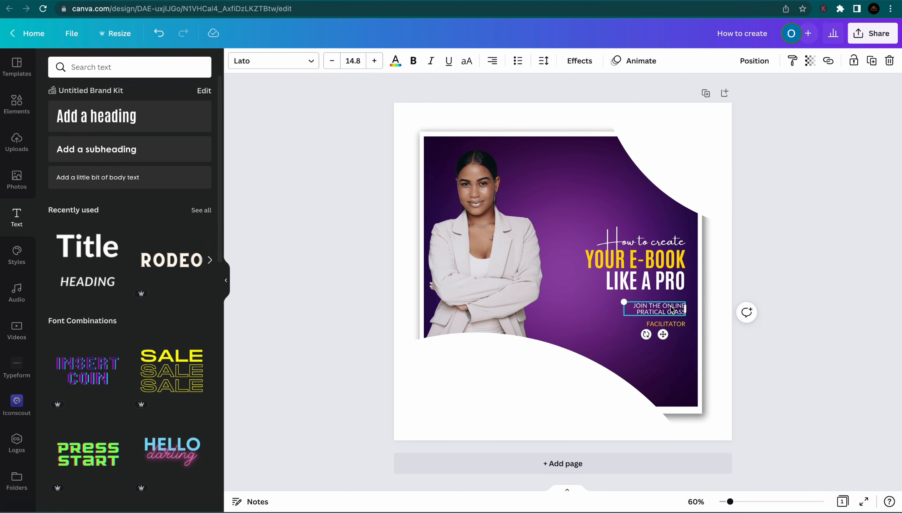
{"action": "left_click_drag", "start_coordinate": [672, 310], "coordinate": [665, 336]}
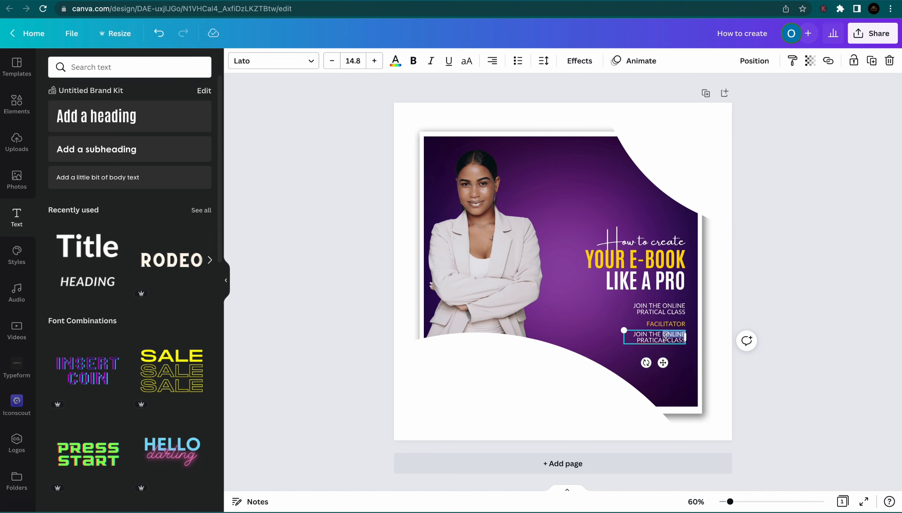
{"action": "key", "text": "ctrl+a"}
{"action": "type", "text": "M"}
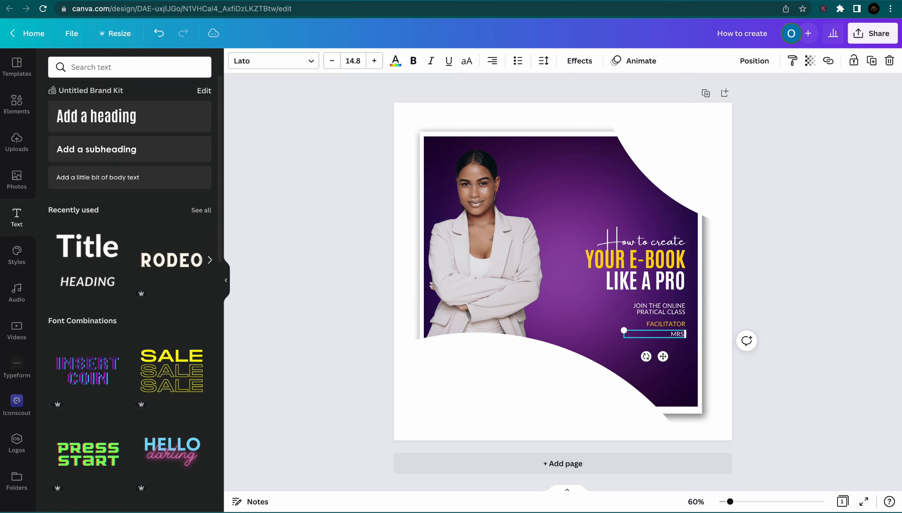
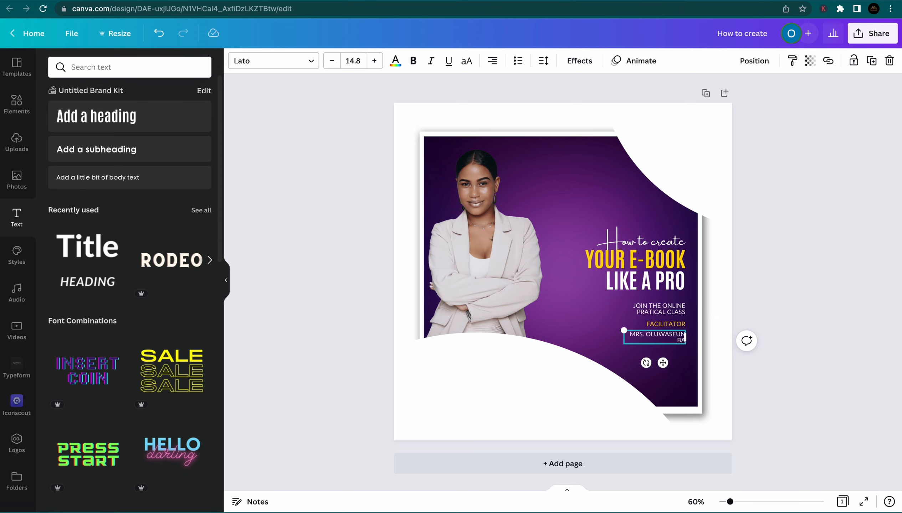
{"action": "left_click", "coordinate": [760, 333]}
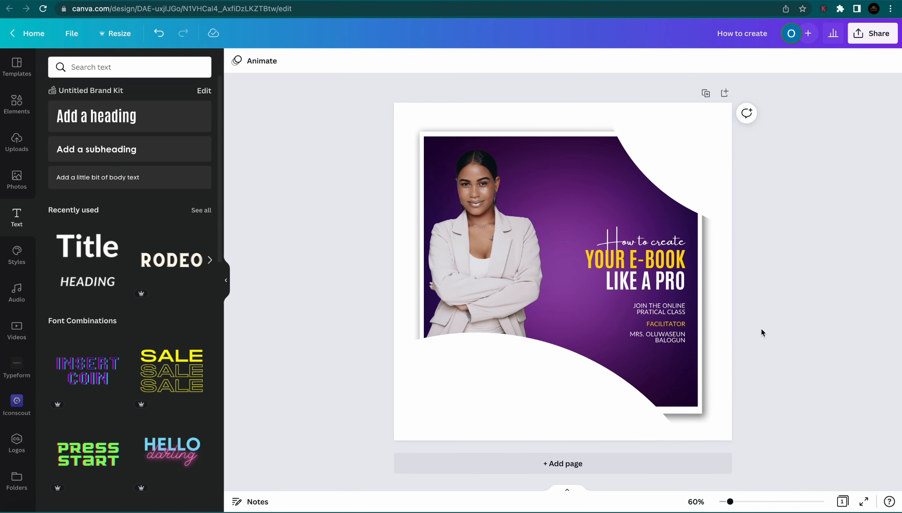
{"action": "left_click", "coordinate": [679, 338]}
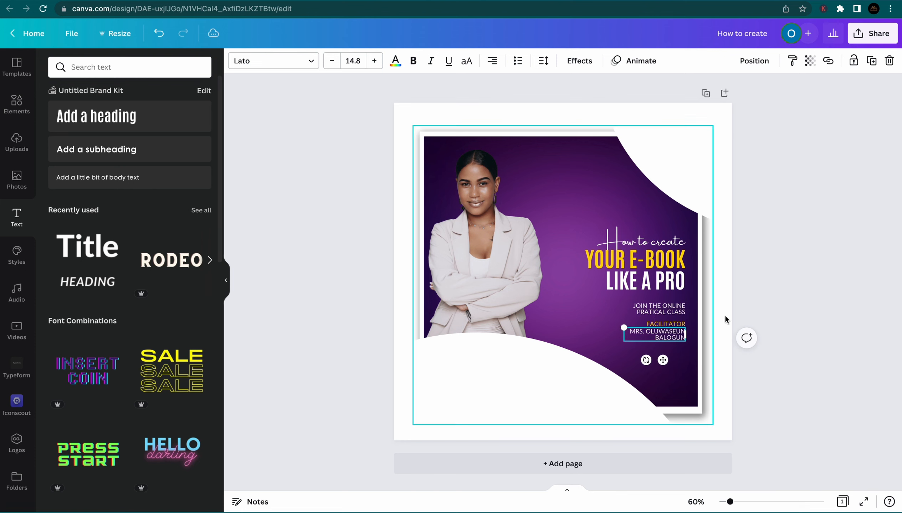
{"action": "left_click", "coordinate": [748, 305]}
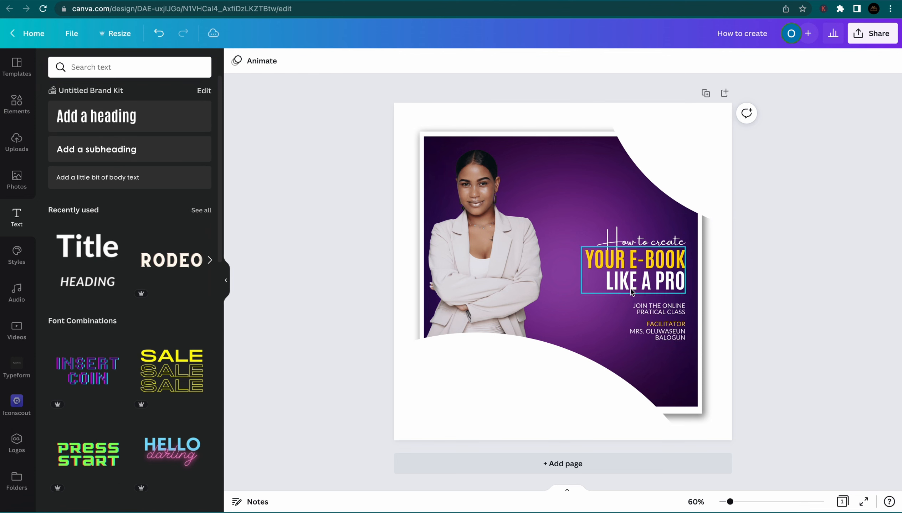
Copy FACILITATOR below the name and retype it as DIGITAL MARKETER/CONTENT CREATOR & ENTREPRENEUR
{"action": "left_click", "coordinate": [660, 324]}
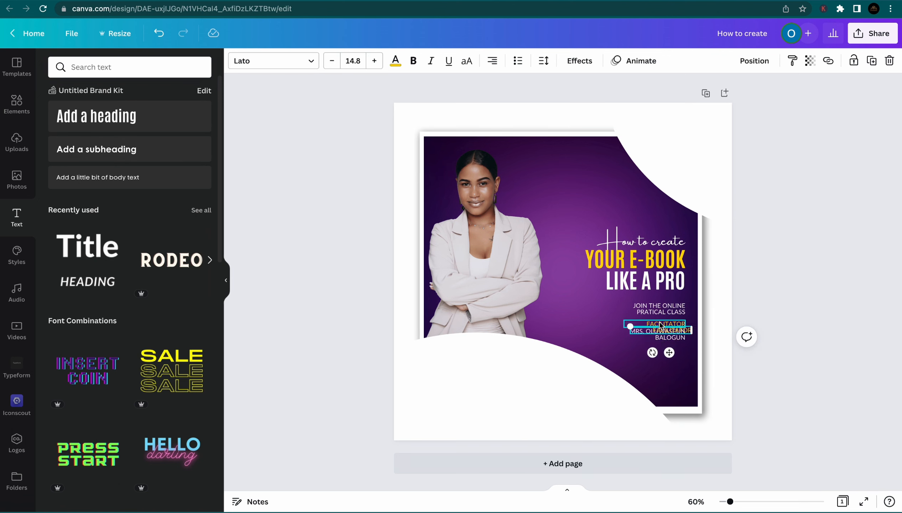
{"action": "left_click_drag", "start_coordinate": [662, 347], "coordinate": [662, 376]}
{"action": "double_click", "coordinate": [659, 355]}
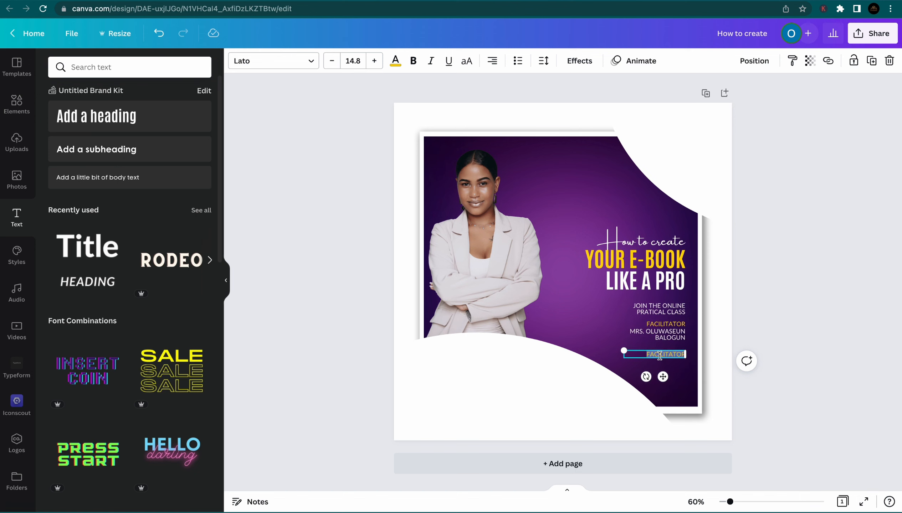
{"action": "type", "text": "DIGITAL MARKETER/CIO"}
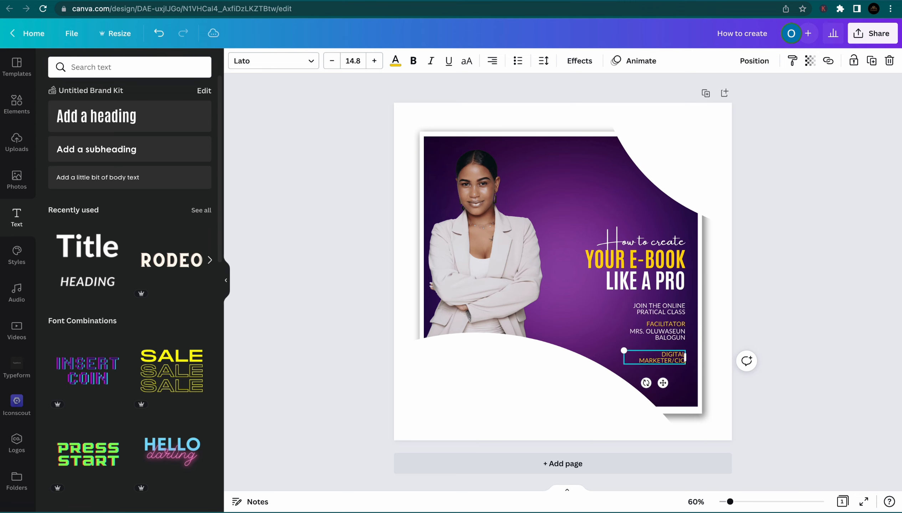
{"action": "key", "text": "BackSpace"}
{"action": "key", "text": "BackSpace"}
{"action": "type", "text": "ONTENT"}
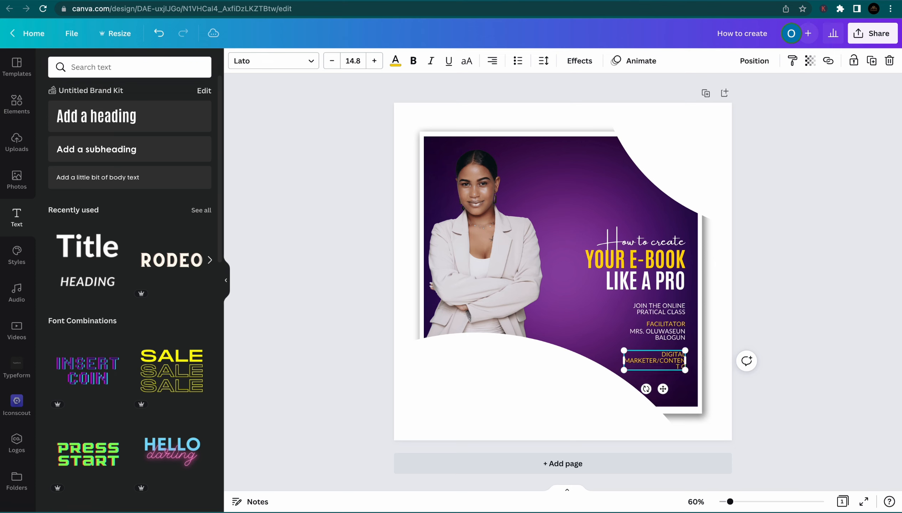
{"action": "type", "text": " CREATOR/"}
{"action": "key", "text": "BackSpace"}
{"action": "type", "text": "& P"}
{"action": "key", "text": "BackSpace"}
{"action": "type", "text": "ENTRE"}
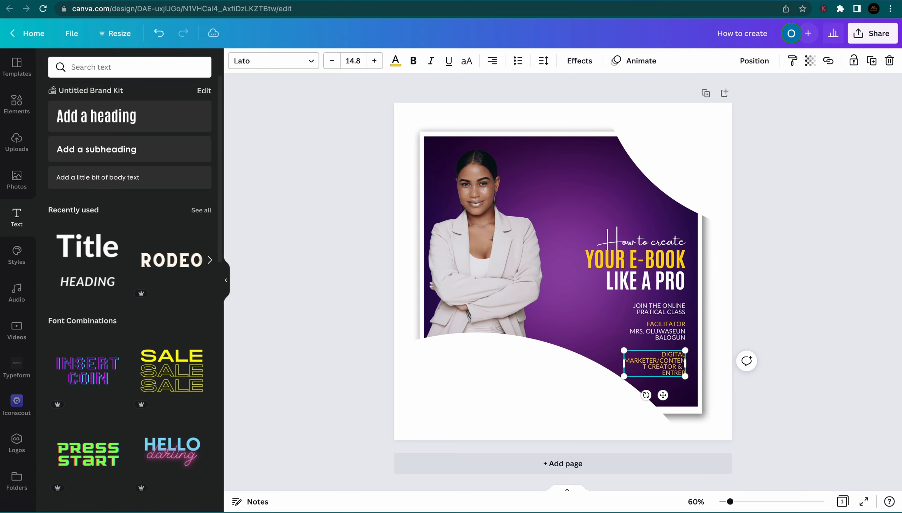
{"action": "type", "text": "PRENEUR"}
Resize the credit box so the Lato 10.1 text sits on two lines
{"action": "mouse_move", "coordinate": [623, 363]}
{"action": "left_mouse_down"}
{"action": "mouse_move", "coordinate": [592, 360]}
{"action": "mouse_move", "coordinate": [593, 350]}
{"action": "mouse_move", "coordinate": [623, 354]}
{"action": "left_mouse_up"}
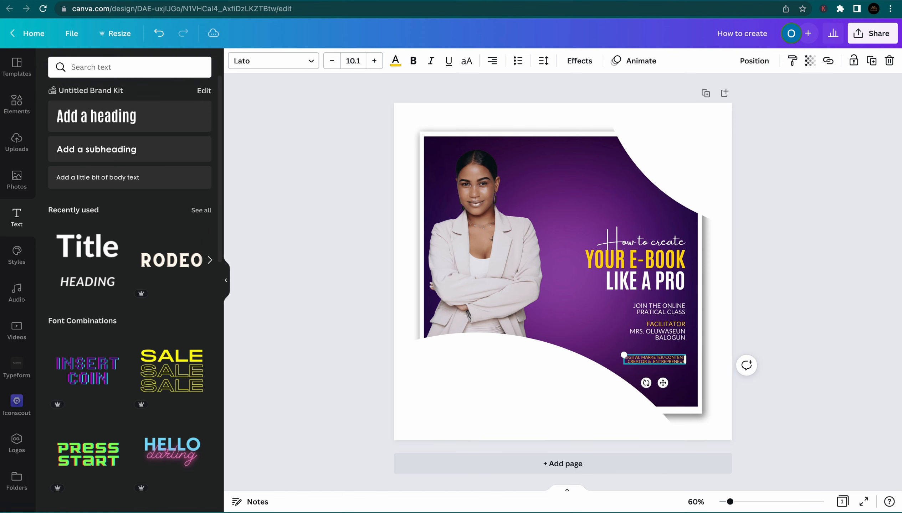
{"action": "left_click", "coordinate": [769, 339]}
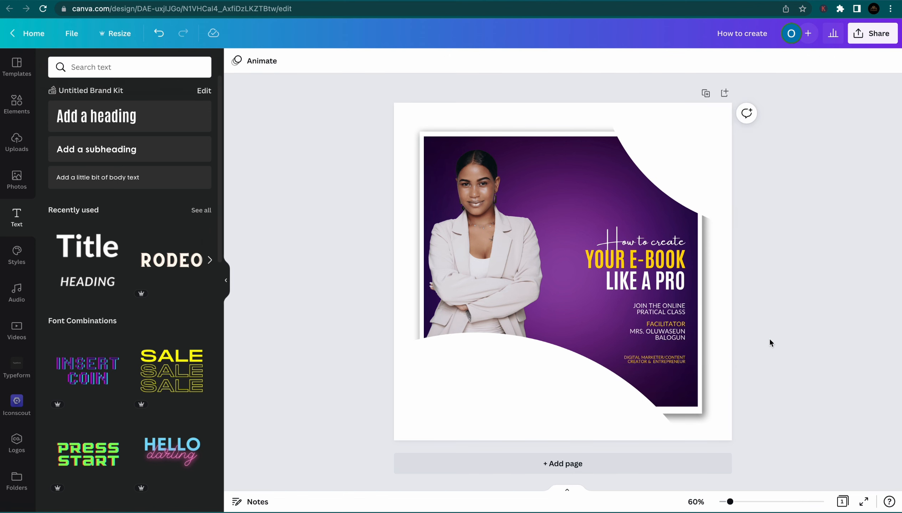
{"action": "left_click", "coordinate": [678, 360]}
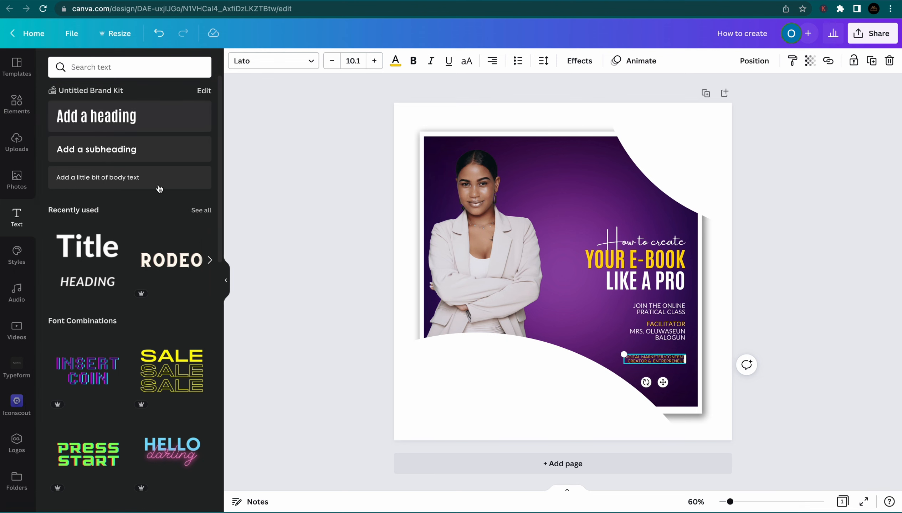
Add a straight line from the LINE element search and set its weight to 2
{"action": "left_click", "coordinate": [16, 103]}
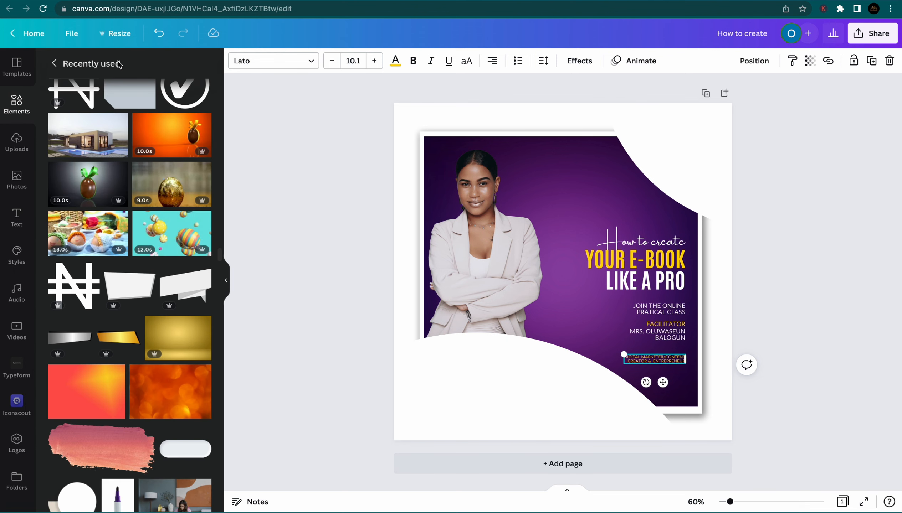
{"action": "left_click", "coordinate": [64, 64]}
{"action": "left_click", "coordinate": [100, 69]}
{"action": "type", "text": "LI"}
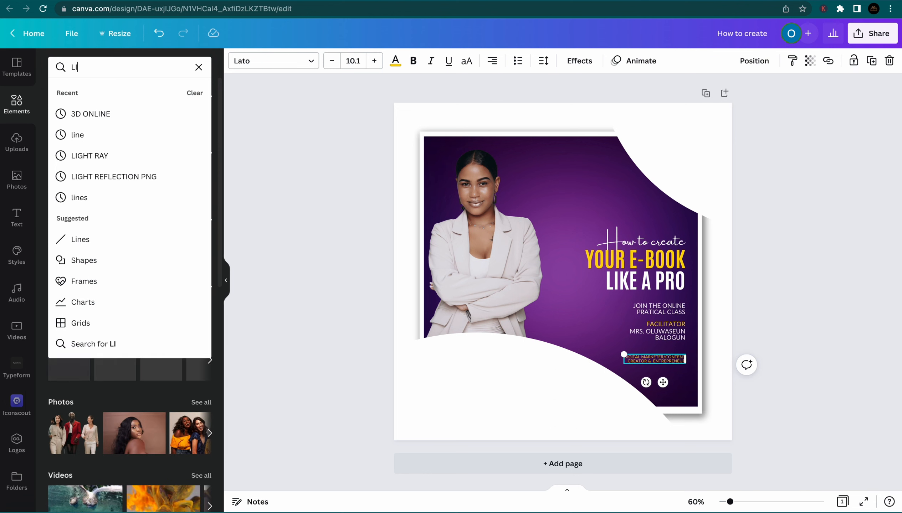
{"action": "type", "text": "NE"}
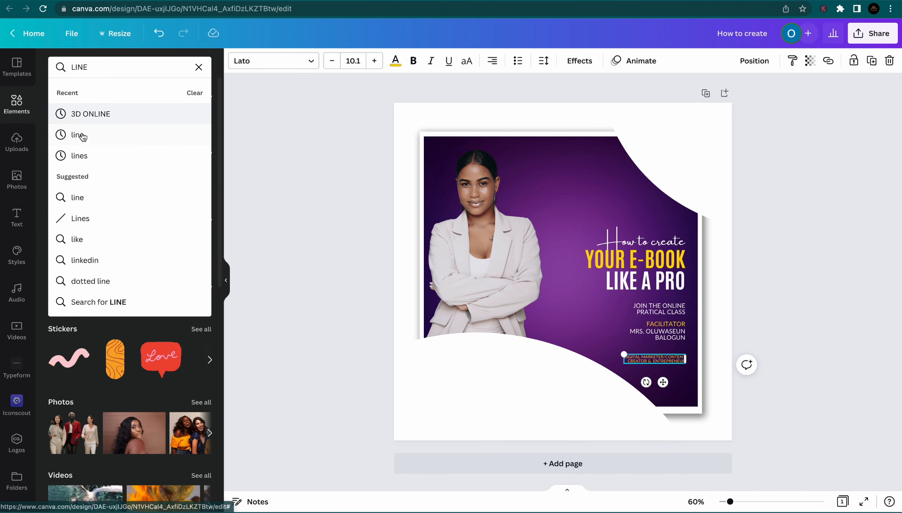
{"action": "left_click", "coordinate": [83, 136]}
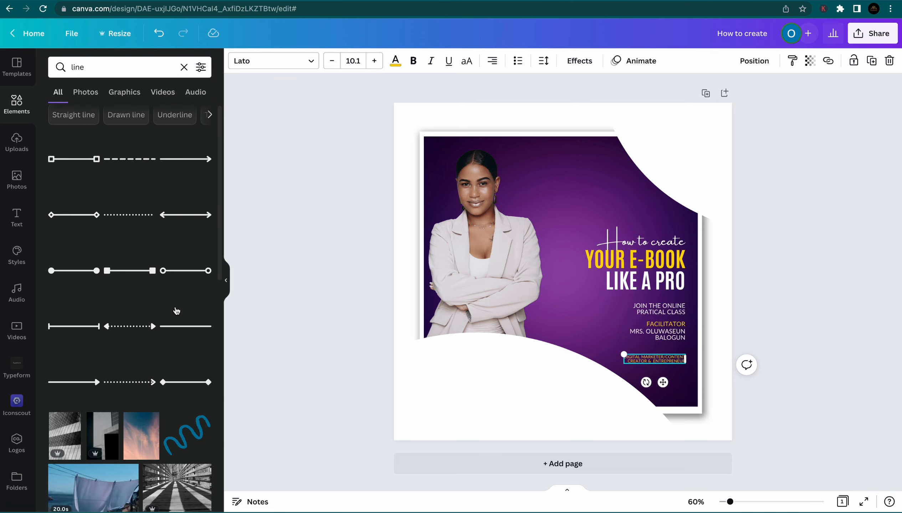
{"action": "left_click", "coordinate": [177, 331]}
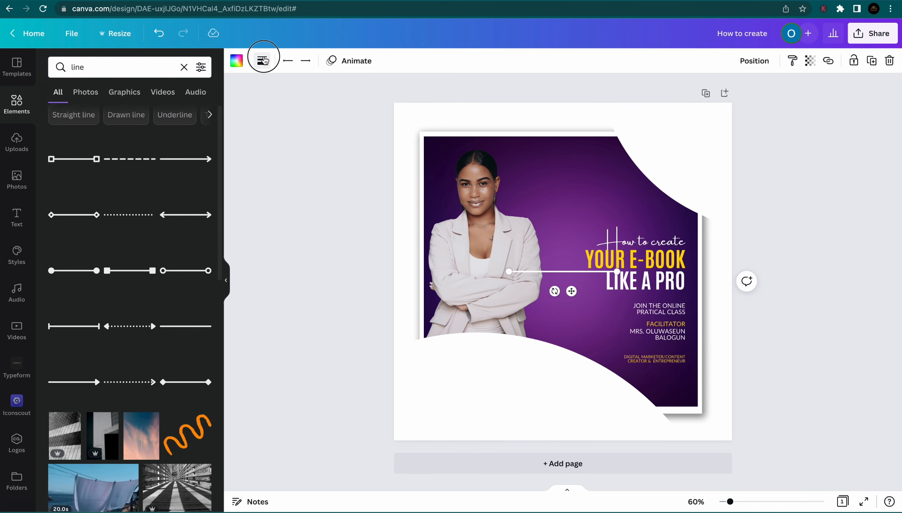
{"action": "left_click", "coordinate": [262, 61]}
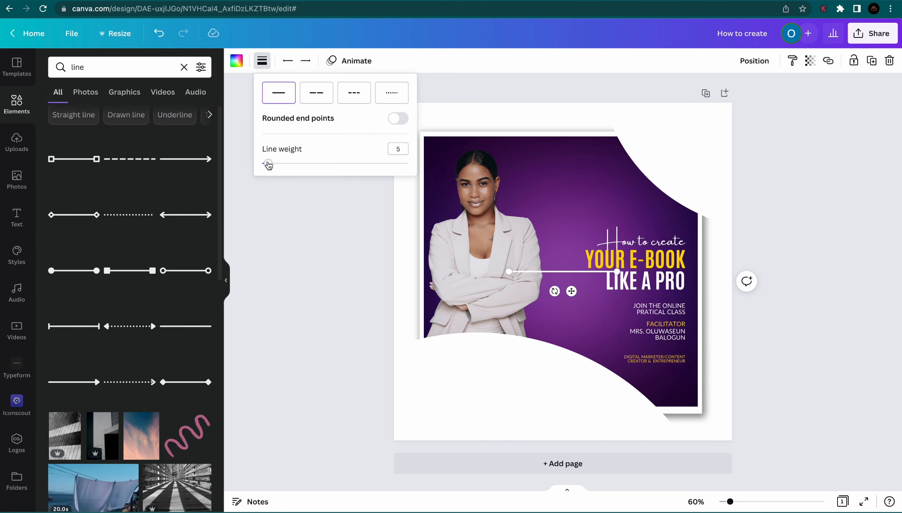
{"action": "left_click_drag", "start_coordinate": [268, 165], "coordinate": [264, 165]}
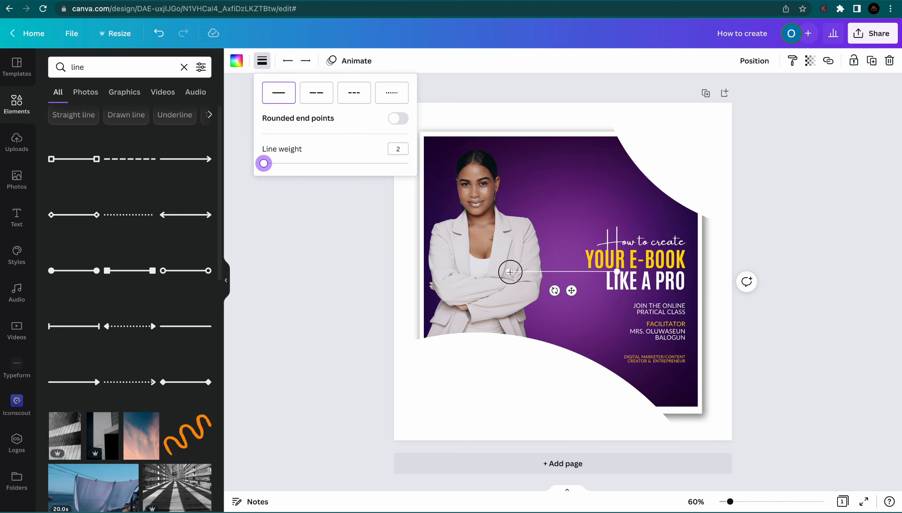
Shorten the line and position it under the facilitator's name as a divider
{"action": "left_click_drag", "start_coordinate": [510, 272], "coordinate": [541, 272]}
{"action": "left_click_drag", "start_coordinate": [587, 293], "coordinate": [662, 370]}
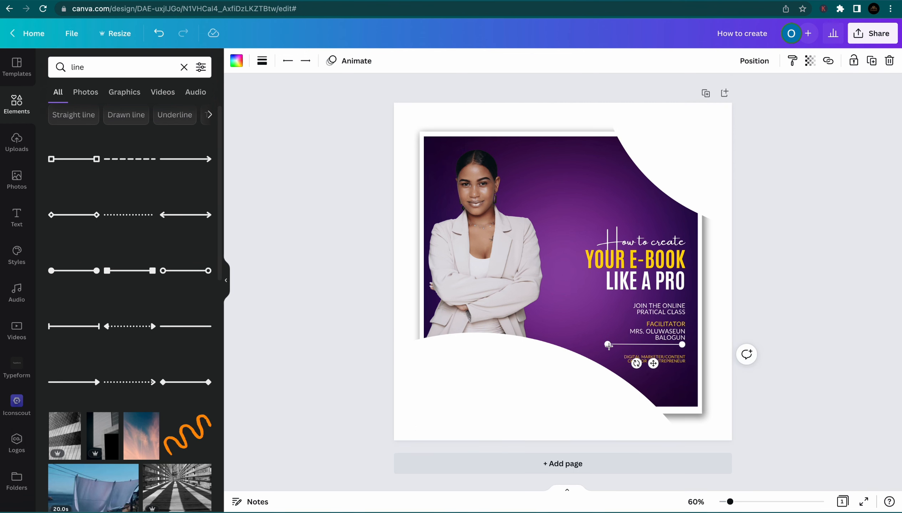
{"action": "left_click_drag", "start_coordinate": [608, 345], "coordinate": [618, 344]}
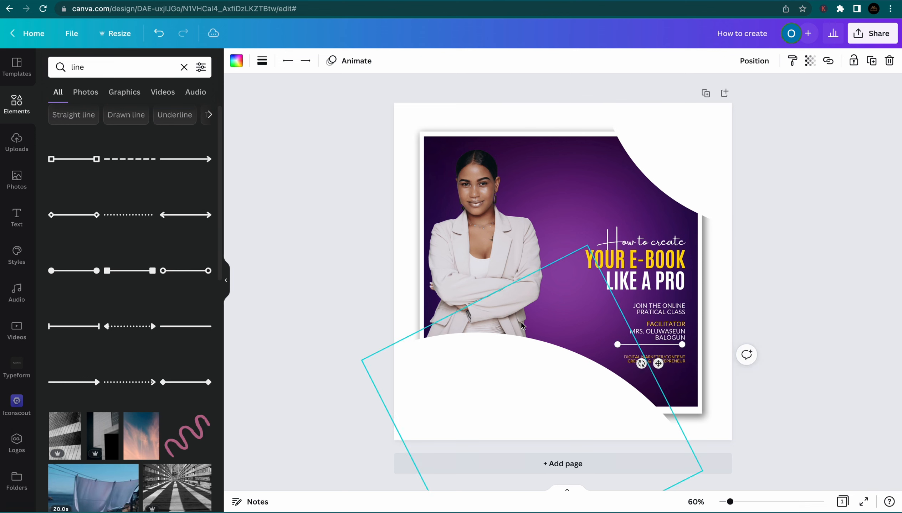
{"action": "left_click", "coordinate": [778, 334]}
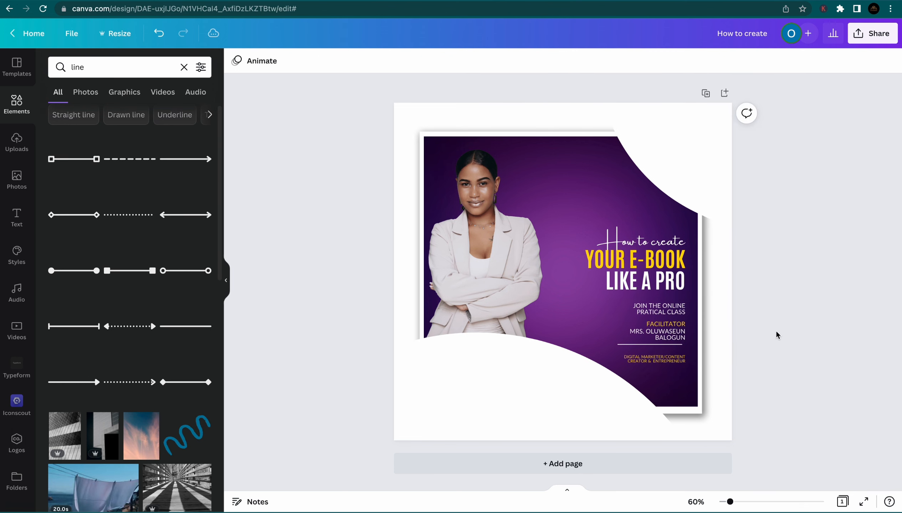
{"action": "left_click_drag", "start_coordinate": [676, 346], "coordinate": [677, 355]}
Move the credit closer to the divider, then slightly enlarge and raise the class text
{"action": "left_click", "coordinate": [789, 352]}
{"action": "left_click", "coordinate": [796, 374]}
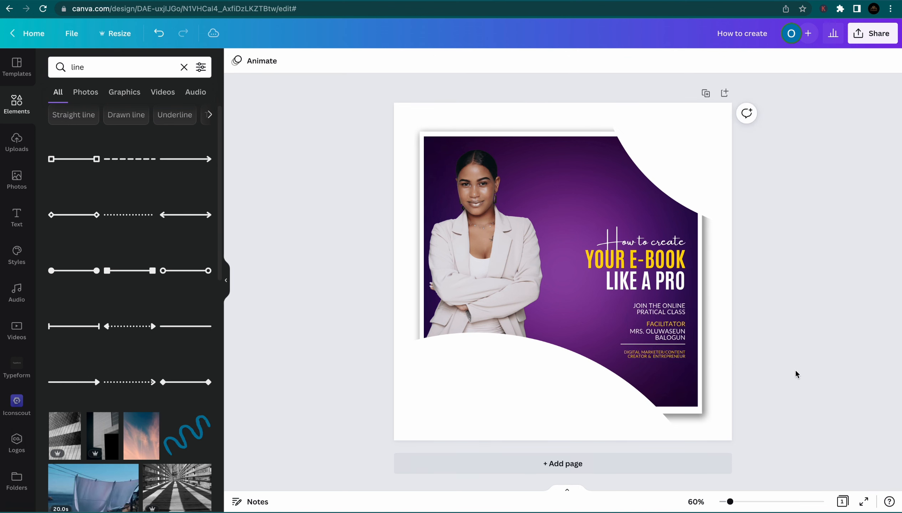
{"action": "left_click", "coordinate": [668, 310]}
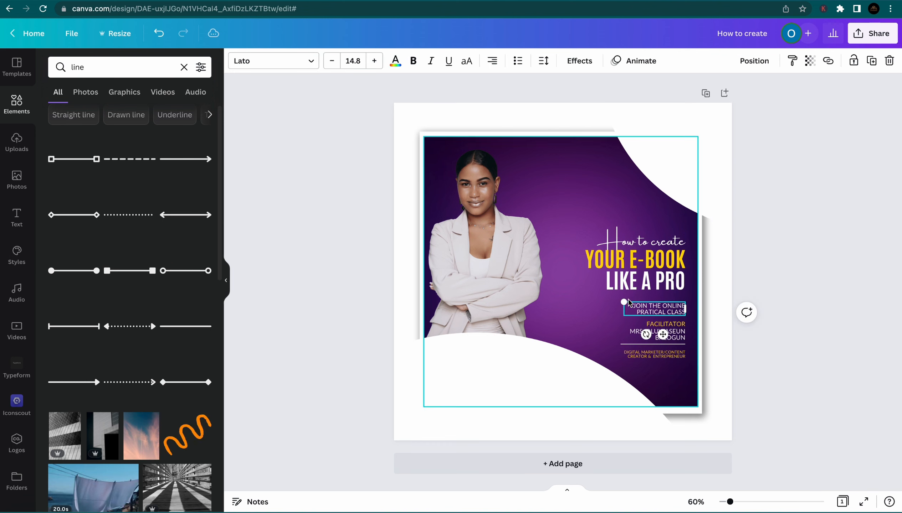
{"action": "left_click_drag", "start_coordinate": [621, 301], "coordinate": [615, 300]}
{"action": "left_click", "coordinate": [786, 345]}
{"action": "left_click_drag", "start_coordinate": [677, 313], "coordinate": [677, 311]}
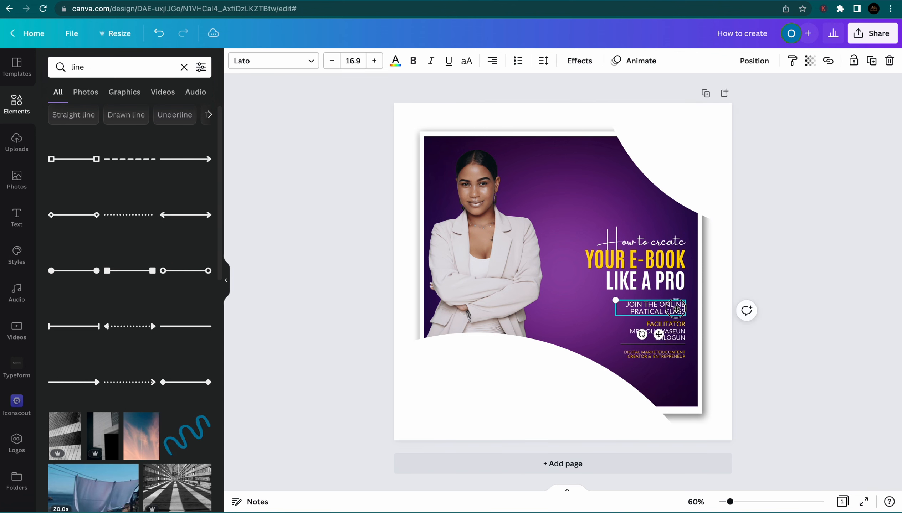
{"action": "left_click", "coordinate": [807, 363]}
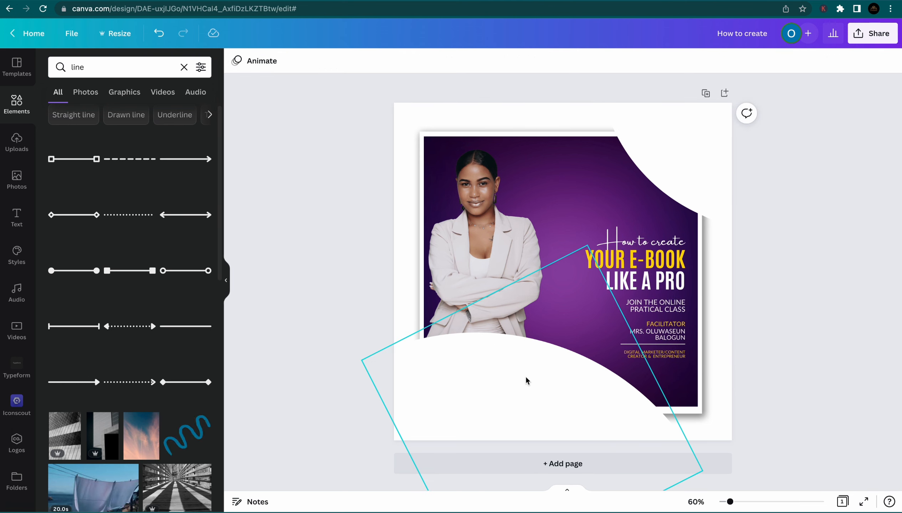
Shift the rotated white wave outline at the card's bottom slightly left
{"action": "left_click", "coordinate": [569, 366]}
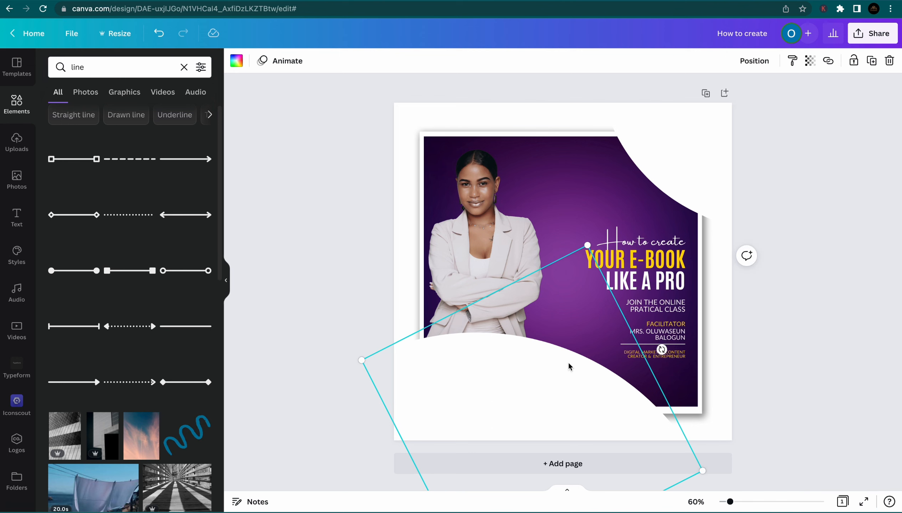
{"action": "left_click_drag", "start_coordinate": [570, 366], "coordinate": [552, 367]}
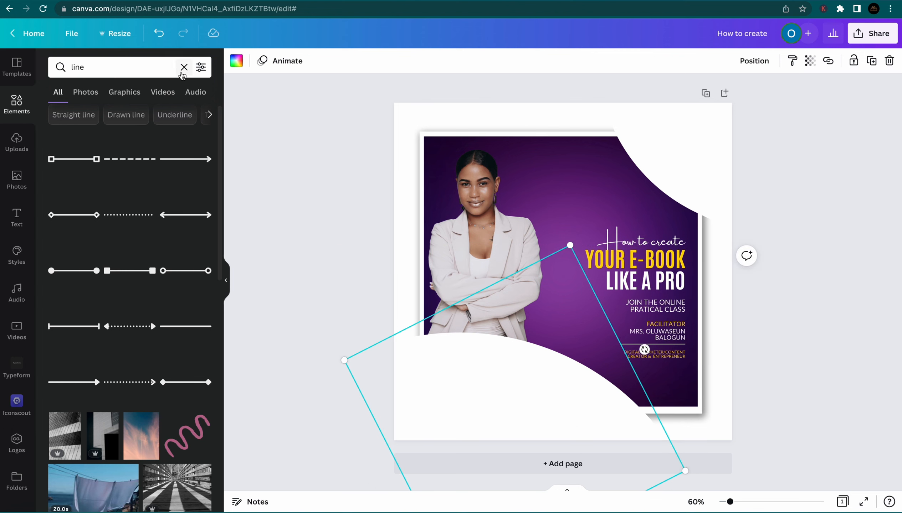
{"action": "left_click", "coordinate": [183, 67]}
Search BUTTON and place a small green pill button below the credit at lower right
{"action": "type", "text": "B"}
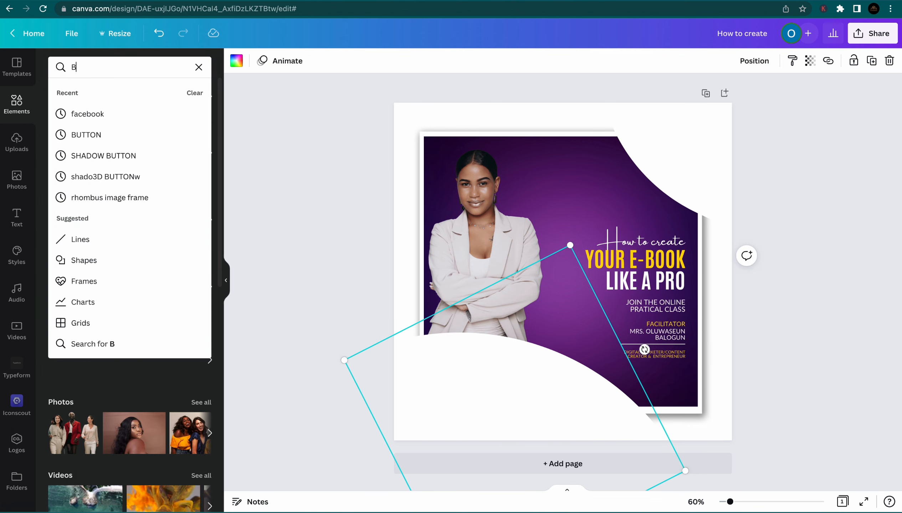
{"action": "type", "text": "UTTON"}
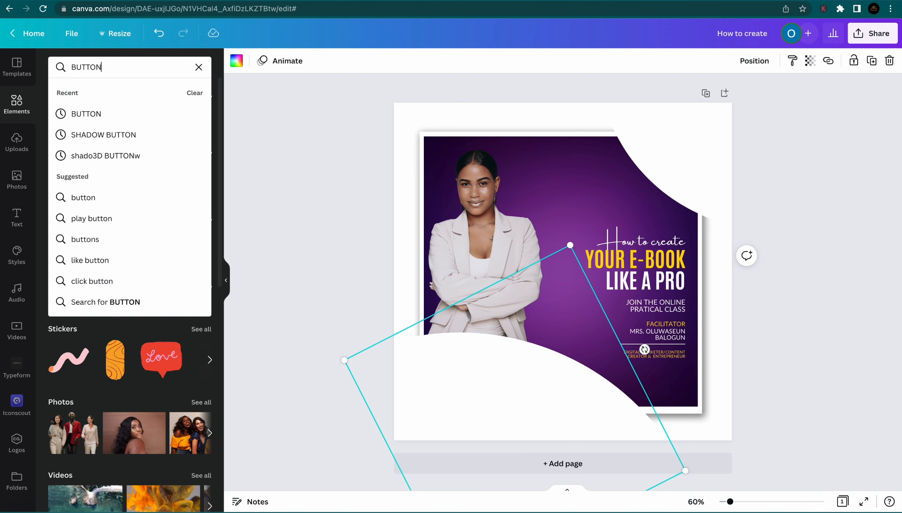
{"action": "key", "text": "Return"}
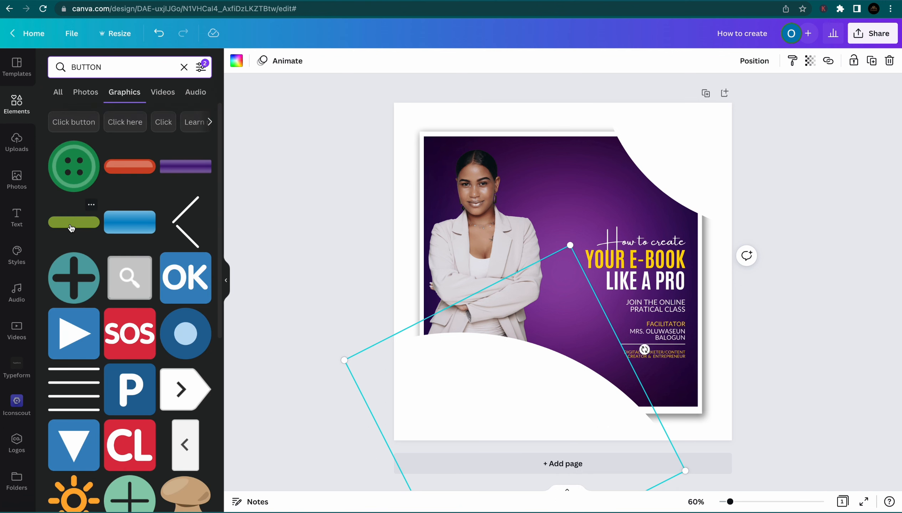
{"action": "left_click", "coordinate": [71, 228]}
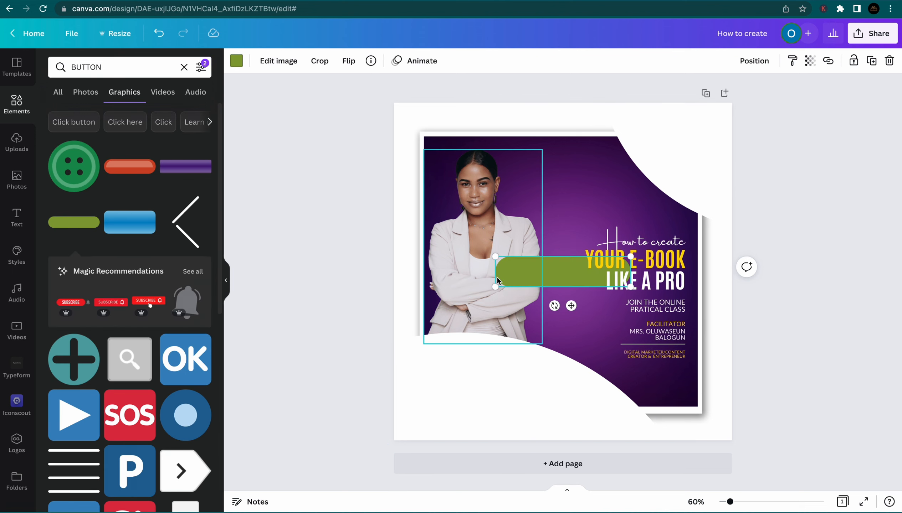
{"action": "left_click_drag", "start_coordinate": [529, 272], "coordinate": [568, 332]}
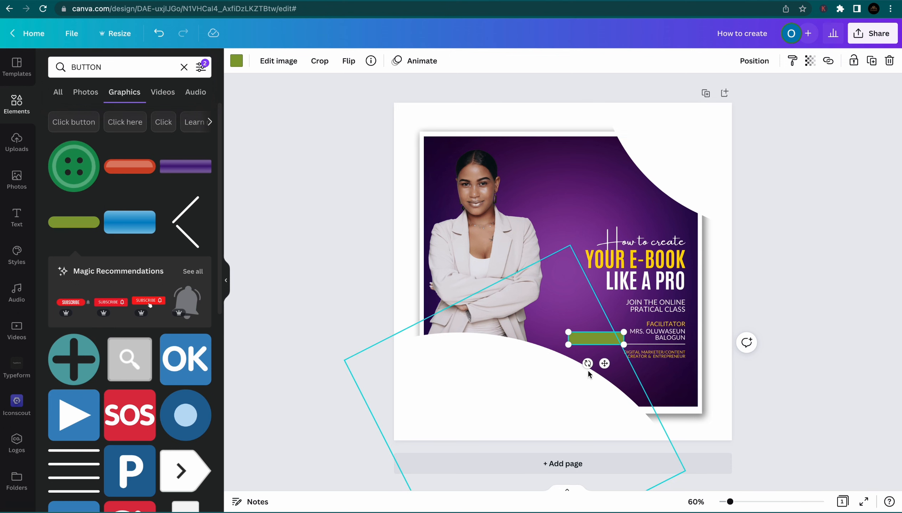
{"action": "left_click_drag", "start_coordinate": [594, 342], "coordinate": [654, 387]}
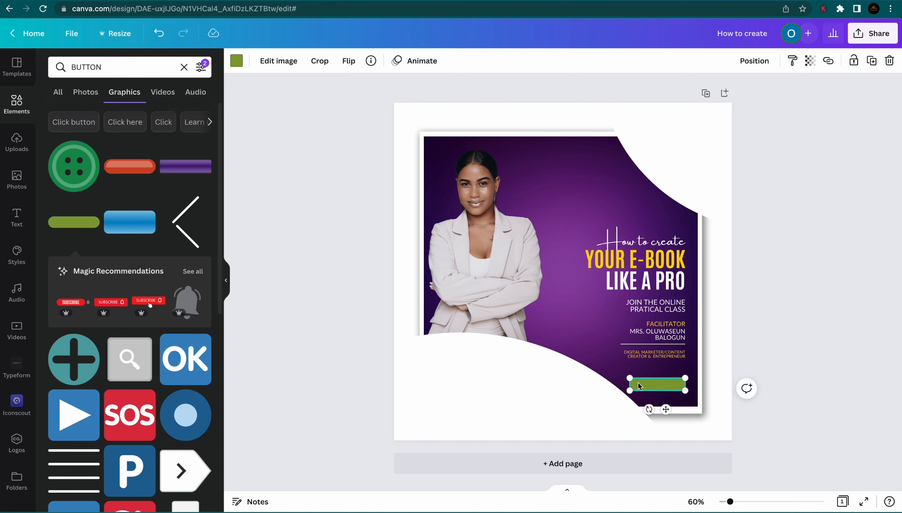
{"action": "left_click", "coordinate": [589, 397]}
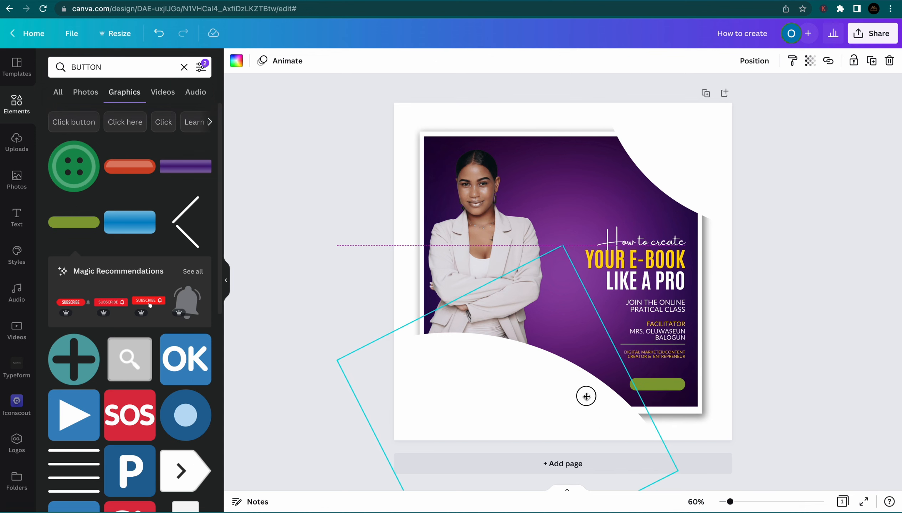
{"action": "left_click", "coordinate": [639, 383]}
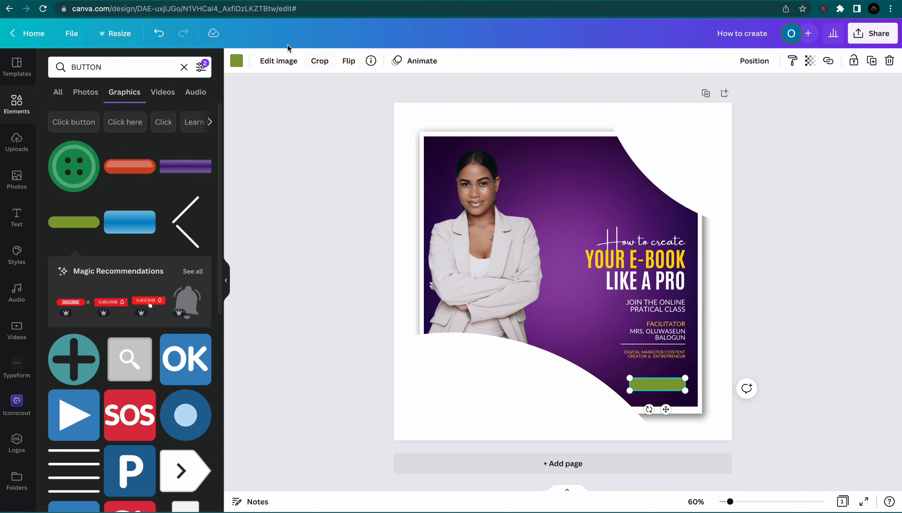
Recolour the green button to deep violet purple #5A0D9D with the custom colour picker
{"action": "left_click", "coordinate": [236, 61]}
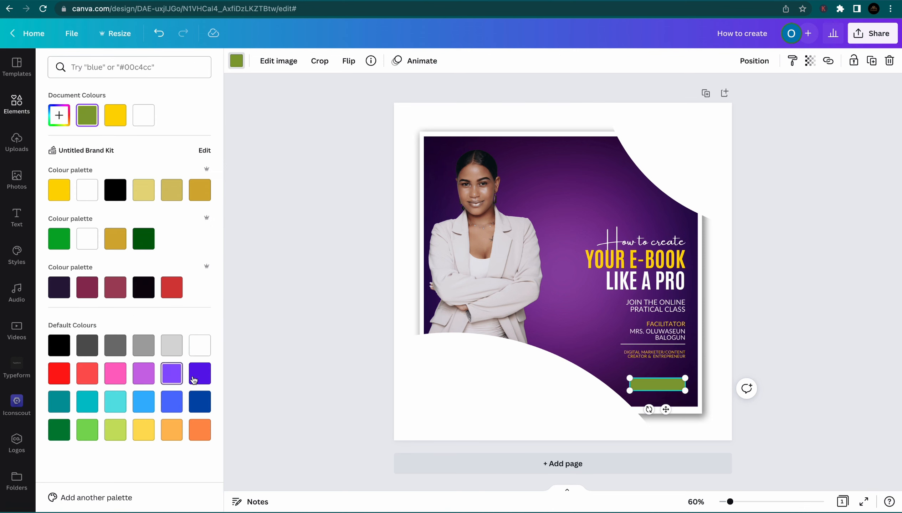
{"action": "left_click", "coordinate": [172, 372]}
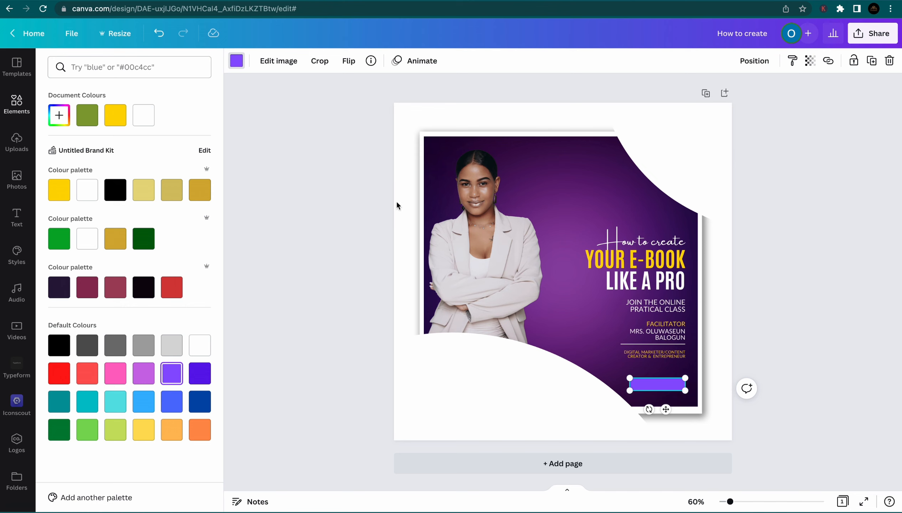
{"action": "left_click", "coordinate": [60, 115]}
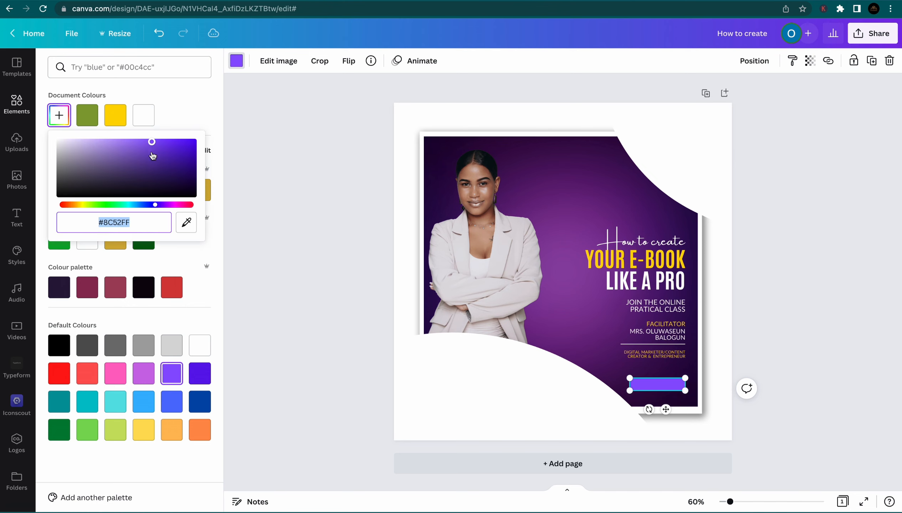
{"action": "left_click_drag", "start_coordinate": [152, 157], "coordinate": [165, 177]}
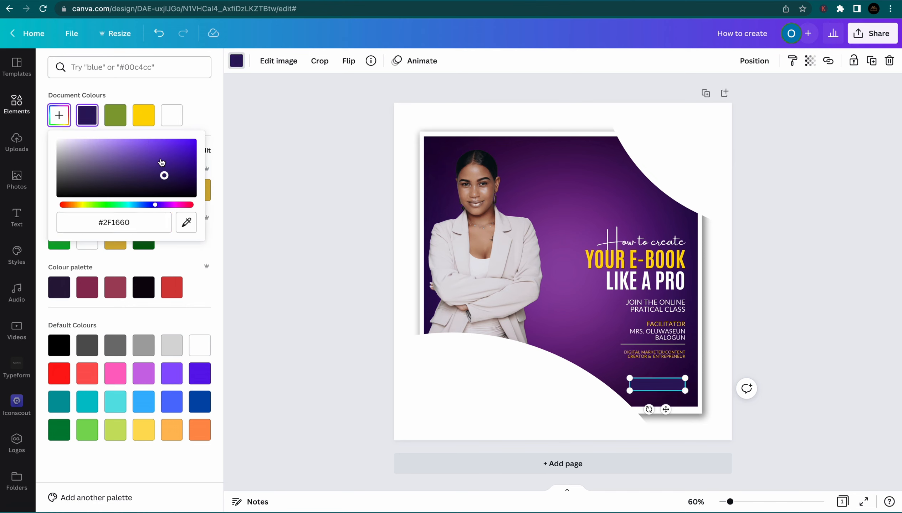
{"action": "left_click", "coordinate": [166, 205]}
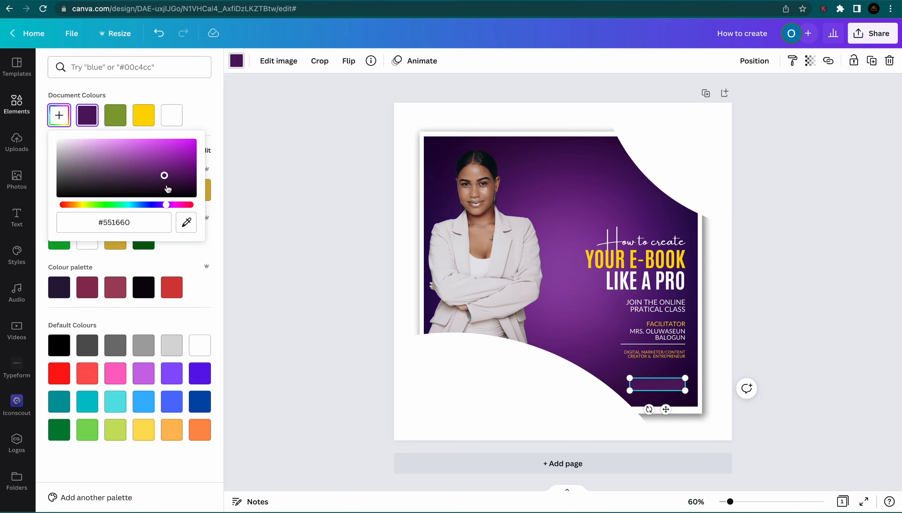
{"action": "left_click_drag", "start_coordinate": [171, 179], "coordinate": [180, 170]}
{"action": "left_click_drag", "start_coordinate": [166, 204], "coordinate": [159, 205]}
{"action": "left_click_drag", "start_coordinate": [179, 170], "coordinate": [185, 161]}
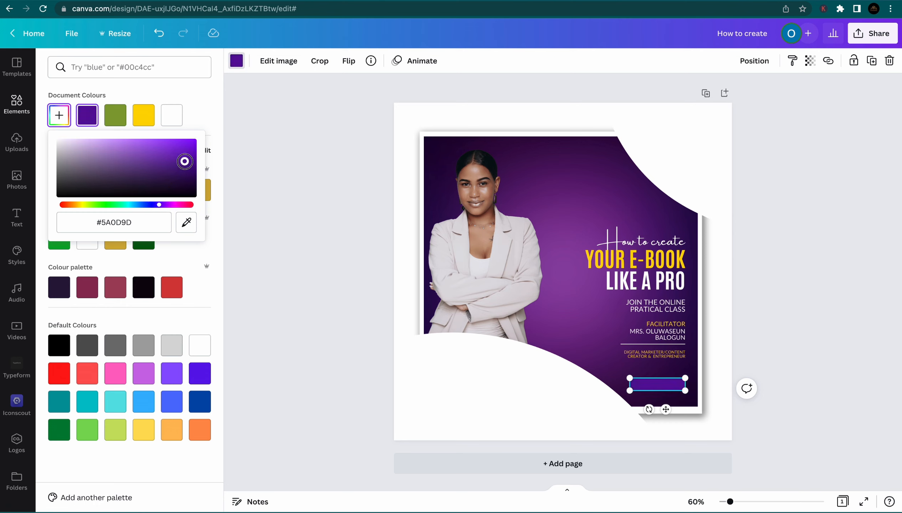
{"action": "left_click", "coordinate": [764, 327]}
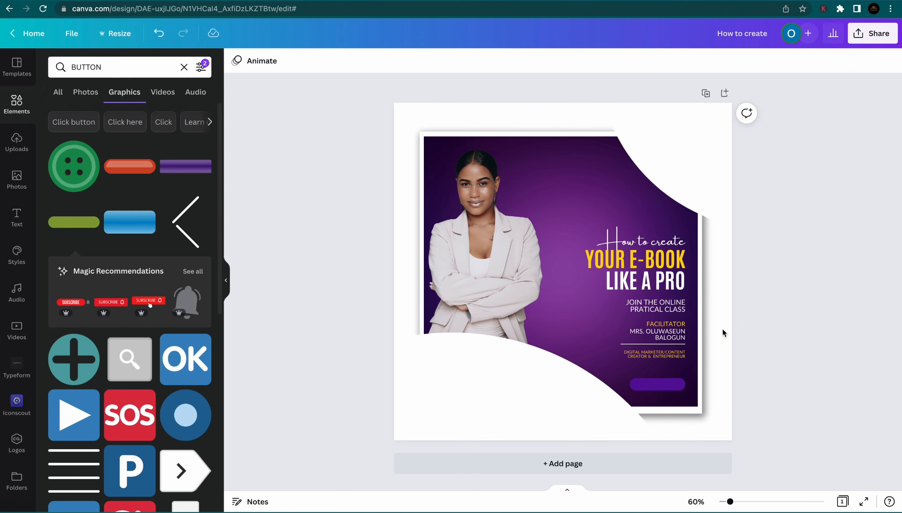
Duplicate the JOIN THE ONLINE text and move the copy beside the woman's arm
{"action": "left_click", "coordinate": [652, 306]}
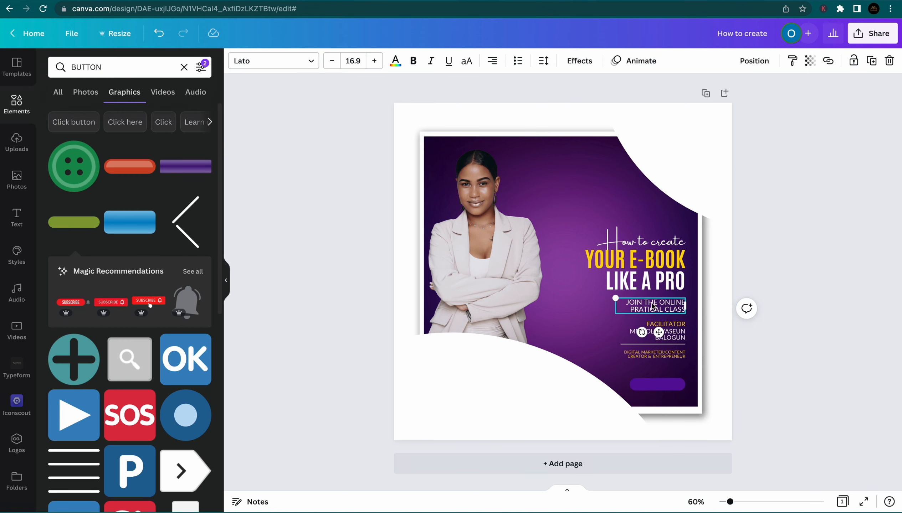
{"action": "key", "text": "super+d"}
{"action": "left_click_drag", "start_coordinate": [652, 305], "coordinate": [551, 331]}
Retype the copy as 'CLICK THE LINK ON THE BIO TO REGISTER' and resize it to 9.1 on one line
{"action": "double_click", "coordinate": [552, 329]}
{"action": "key", "text": "super+a"}
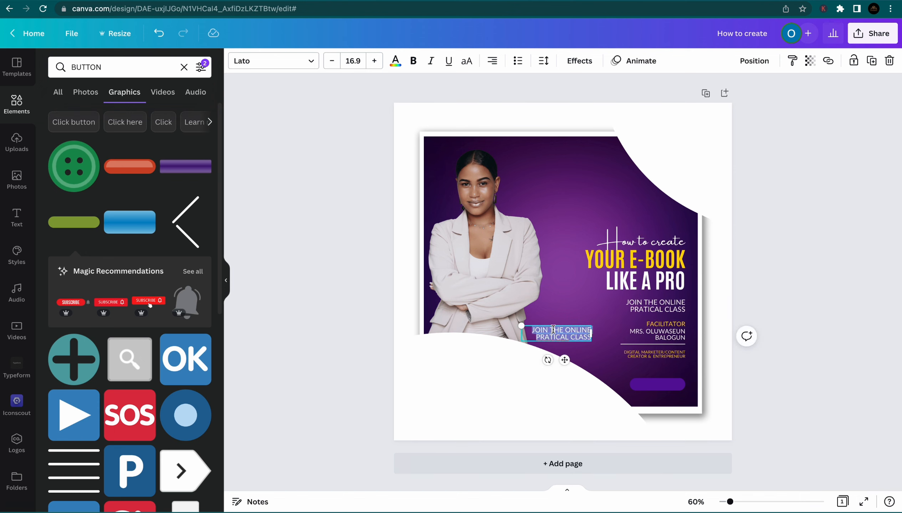
{"action": "key", "text": "BackSpace"}
{"action": "type", "text": "CLIC"}
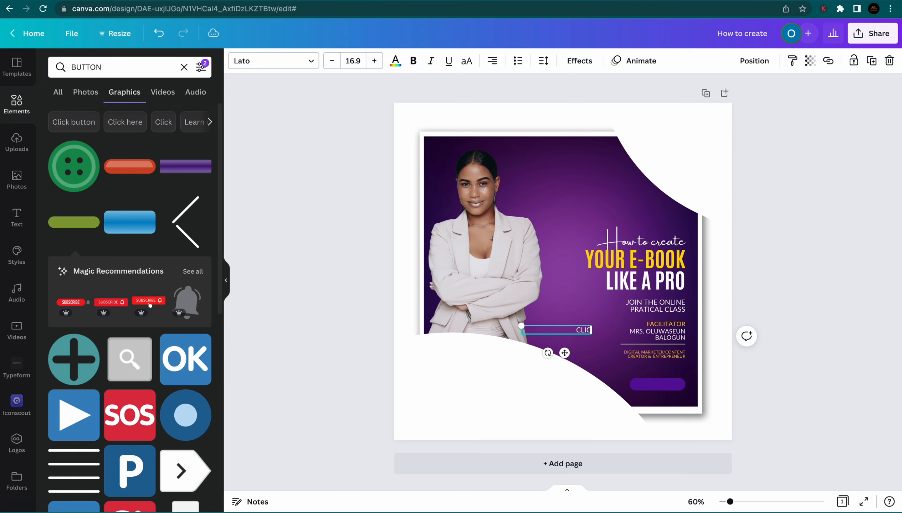
{"action": "type", "text": "K THE LINK ON TH"}
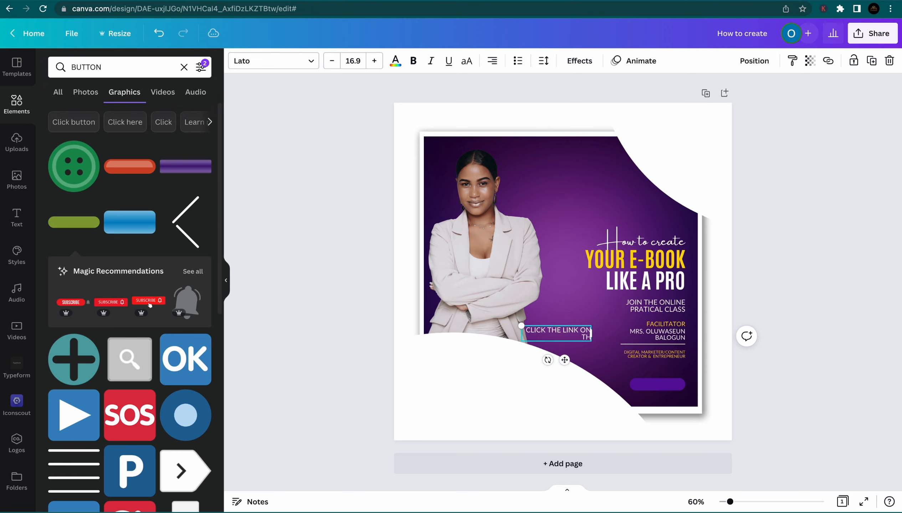
{"action": "type", "text": "E BIO TO REGISTER"}
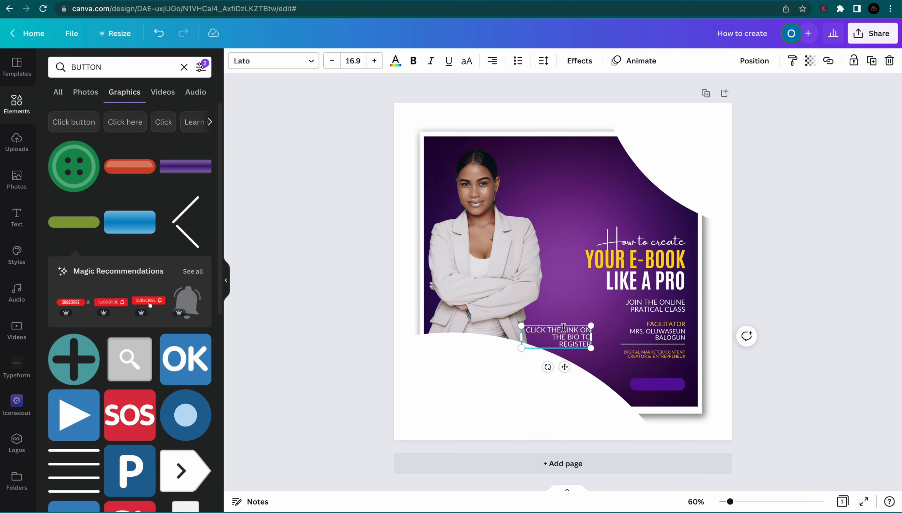
{"action": "left_click_drag", "start_coordinate": [521, 326], "coordinate": [554, 336]}
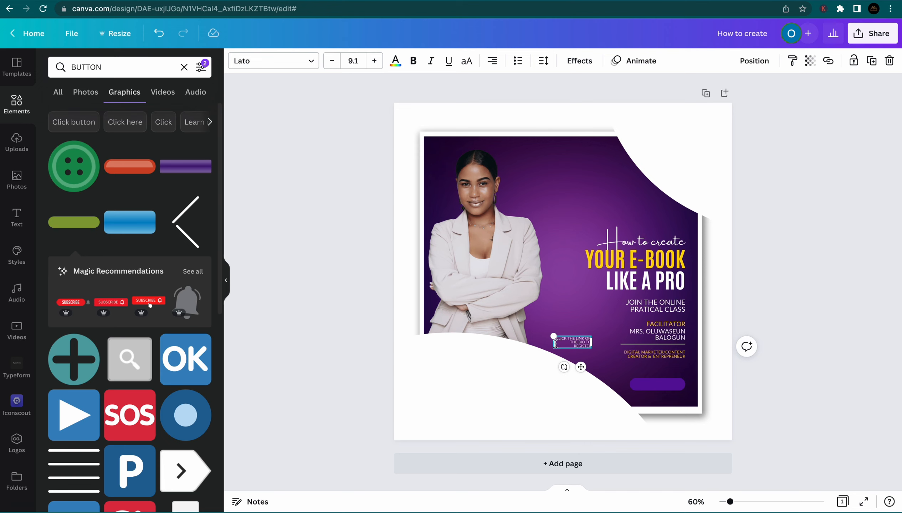
{"action": "left_click_drag", "start_coordinate": [553, 342], "coordinate": [510, 339]}
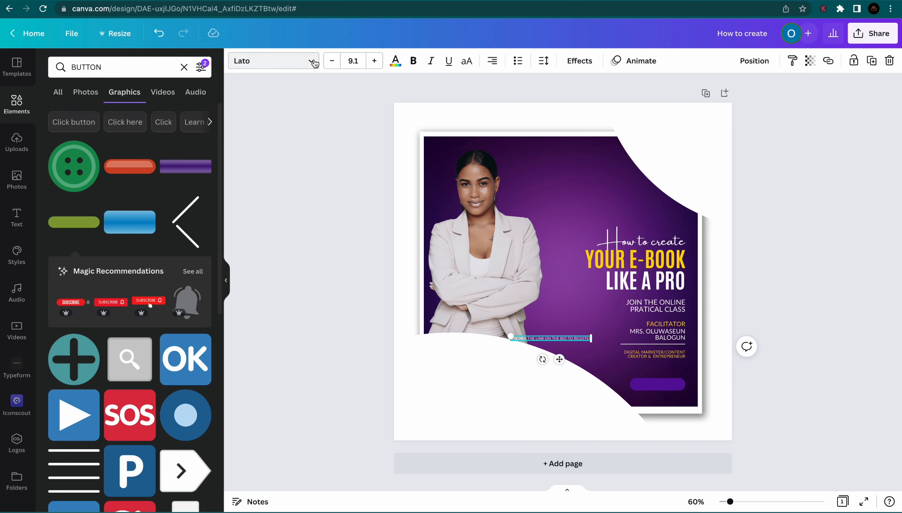
Set the register text in italic Antonio Bold
{"action": "left_click", "coordinate": [257, 61]}
{"action": "type", "text": "LATO"}
{"action": "left_click", "coordinate": [198, 67]}
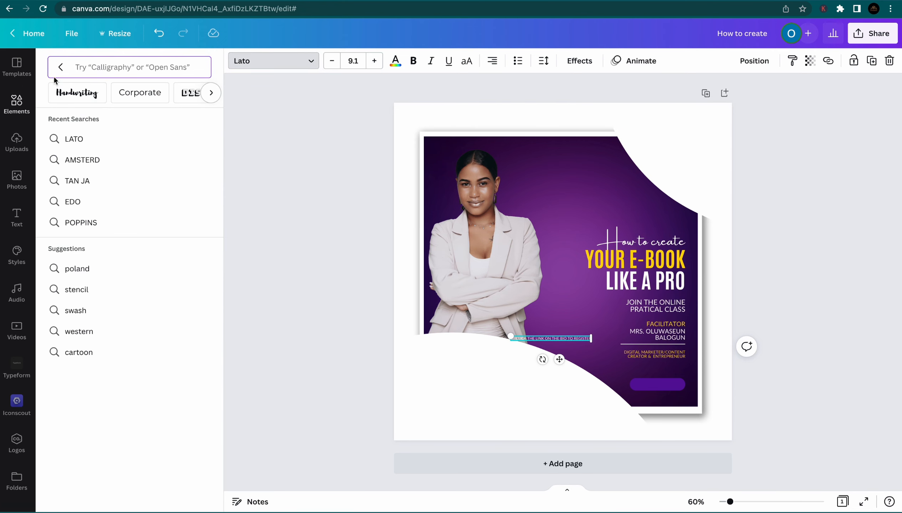
{"action": "left_click", "coordinate": [61, 67]}
{"action": "left_click", "coordinate": [79, 113]}
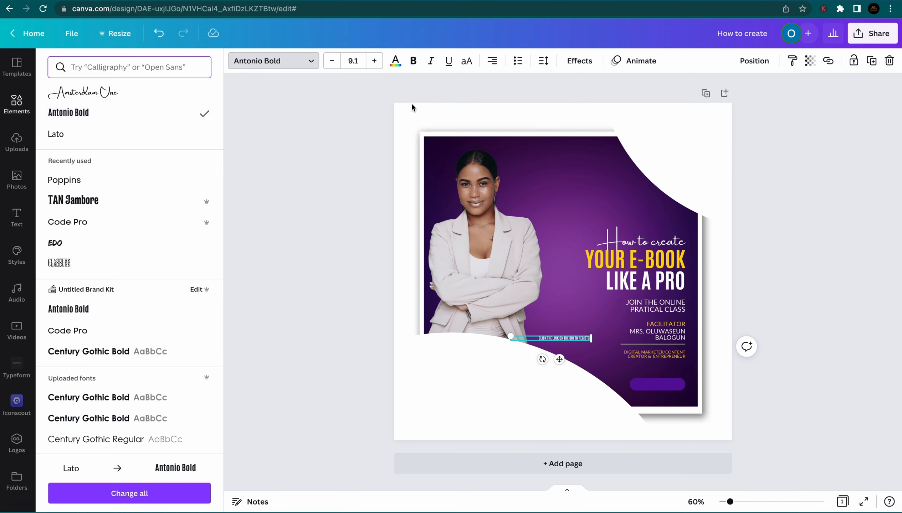
{"action": "left_click", "coordinate": [431, 62]}
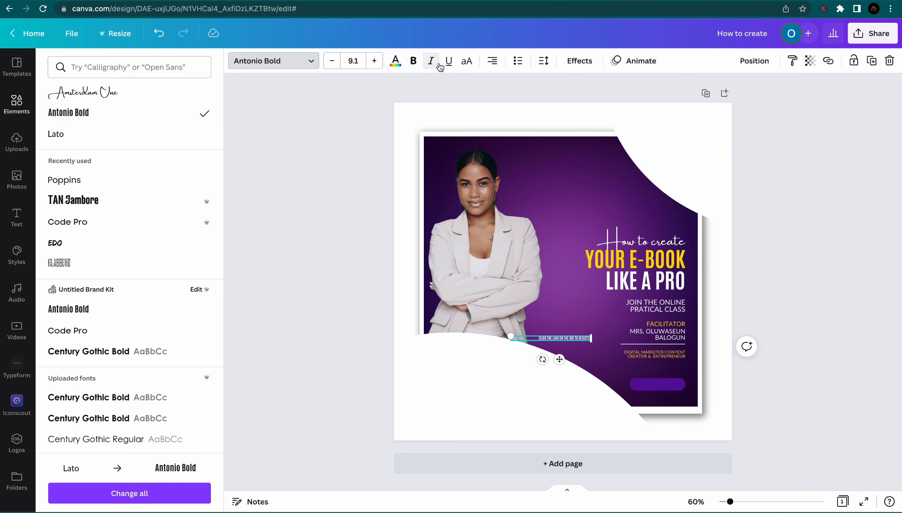
{"action": "left_click", "coordinate": [431, 61]}
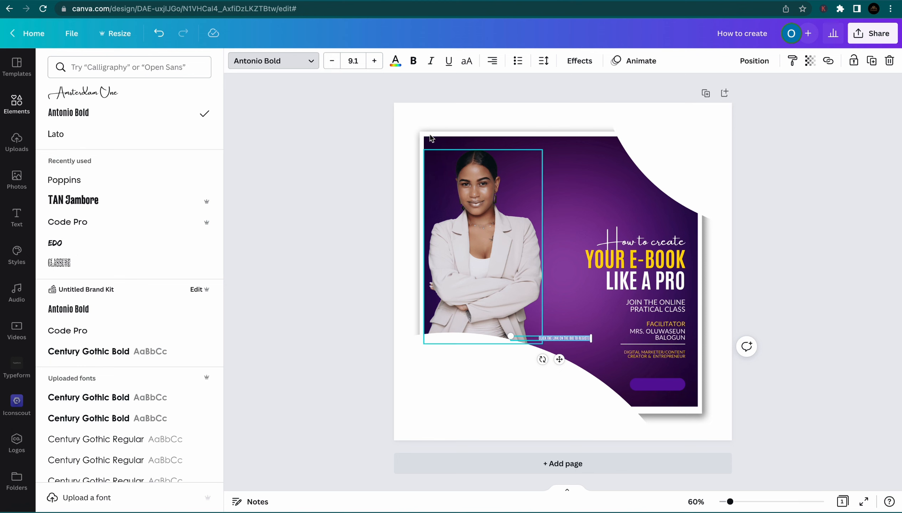
{"action": "left_click", "coordinate": [428, 62]}
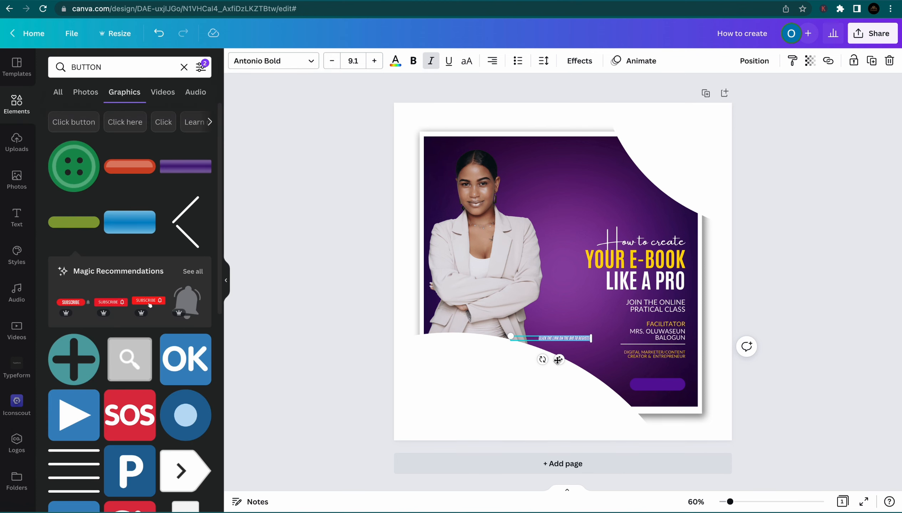
Fit the register text inside the purple button and add a blank second page
{"action": "left_click_drag", "start_coordinate": [558, 360], "coordinate": [646, 406]}
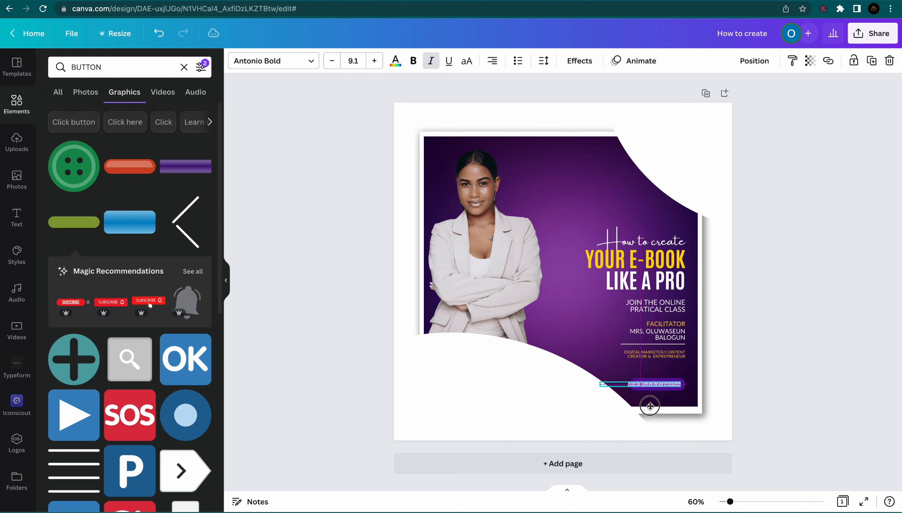
{"action": "left_click_drag", "start_coordinate": [600, 382], "coordinate": [607, 382]}
{"action": "left_click", "coordinate": [759, 358]}
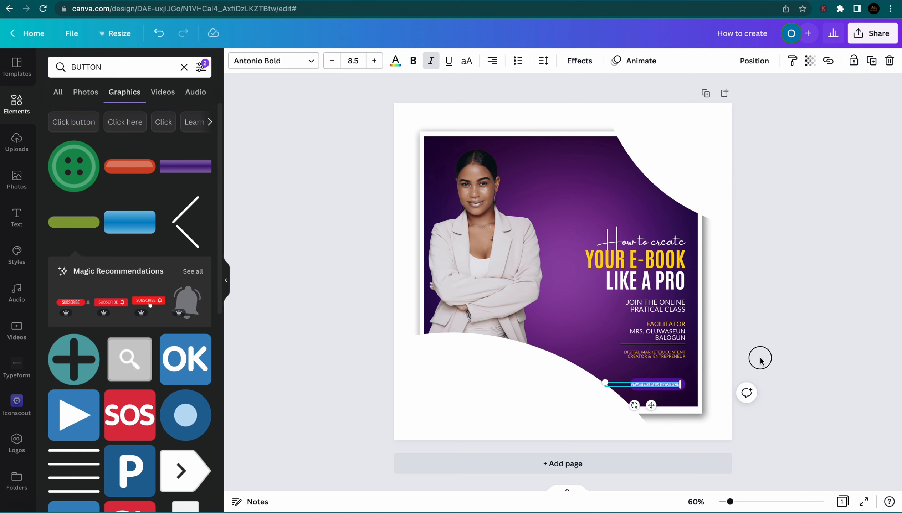
{"action": "left_click_drag", "start_coordinate": [663, 386], "coordinate": [663, 386]}
{"action": "left_click", "coordinate": [752, 370]}
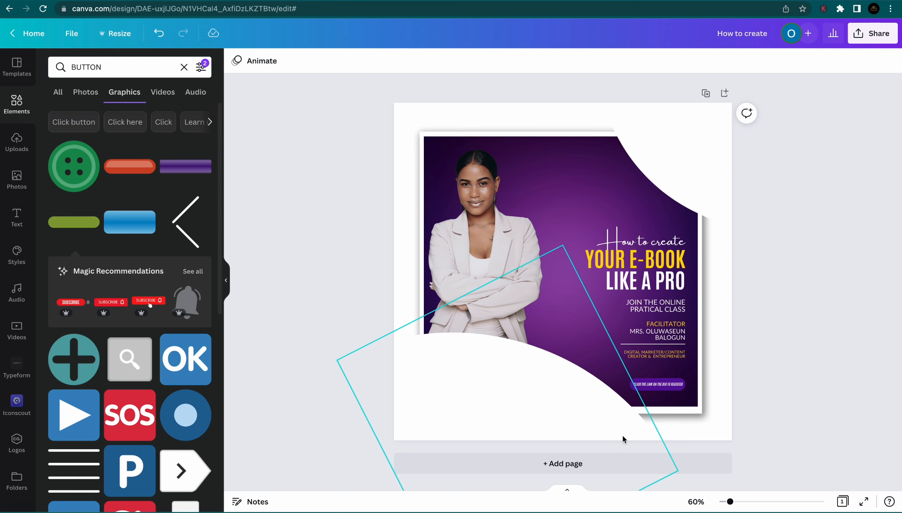
{"action": "left_click", "coordinate": [635, 467]}
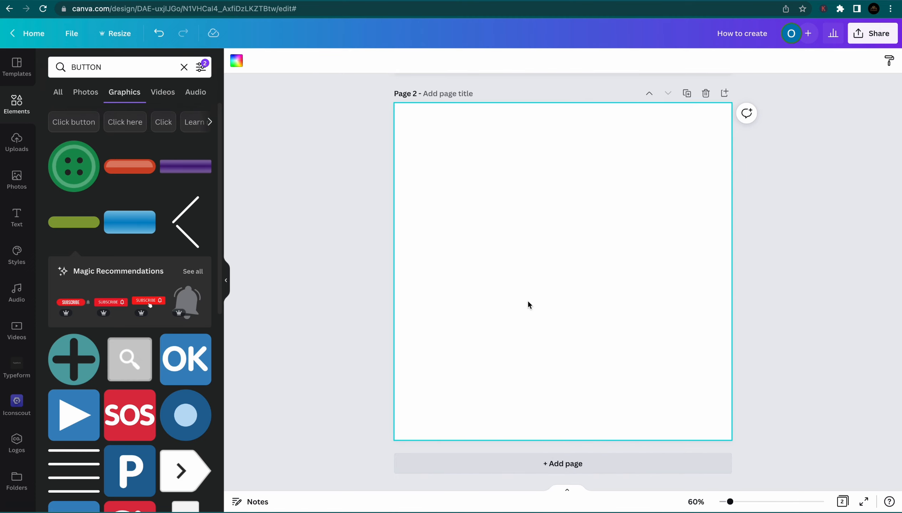
Add a subheading on page 2 reading 'How to create your e-book for free' on one line
{"action": "left_click", "coordinate": [17, 216]}
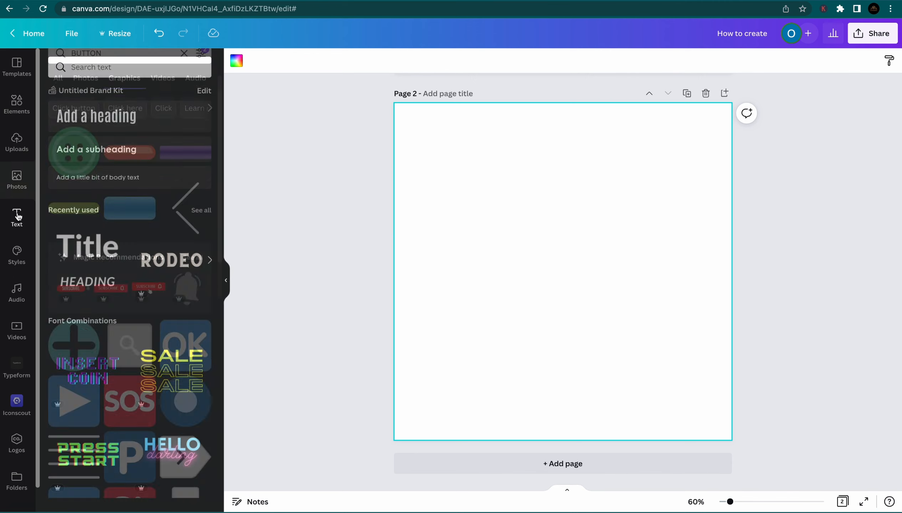
{"action": "left_click", "coordinate": [81, 151]}
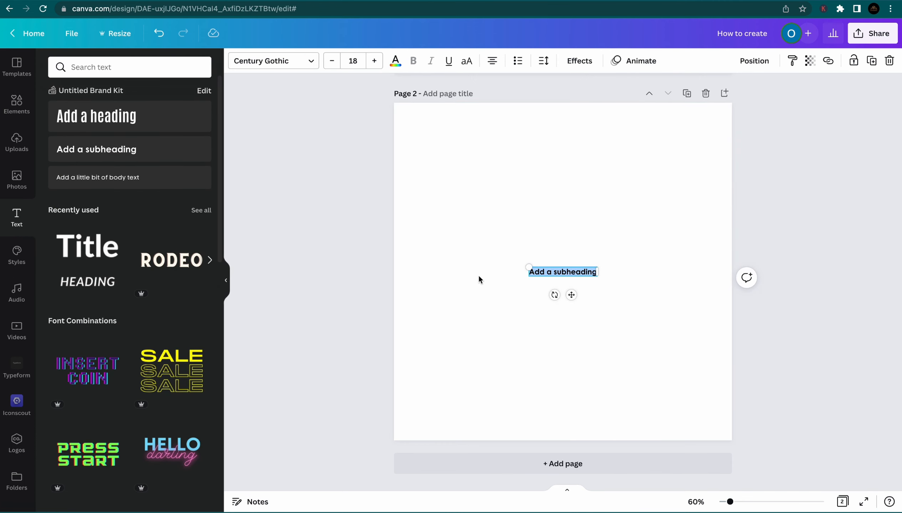
{"action": "left_click_drag", "start_coordinate": [534, 268], "coordinate": [453, 240]}
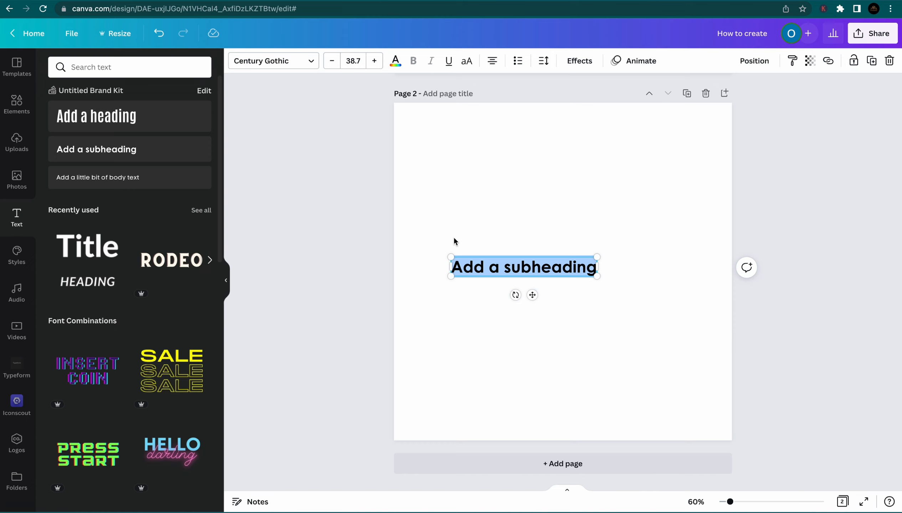
{"action": "type", "text": "HOW"}
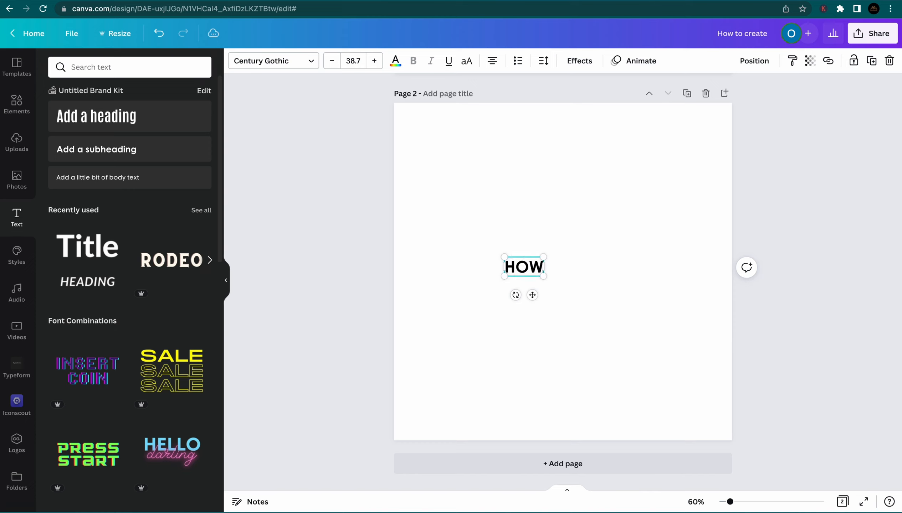
{"action": "key", "text": "BackSpace"}
{"action": "key", "text": "BackSpace"}
{"action": "type", "text": "ow to create"}
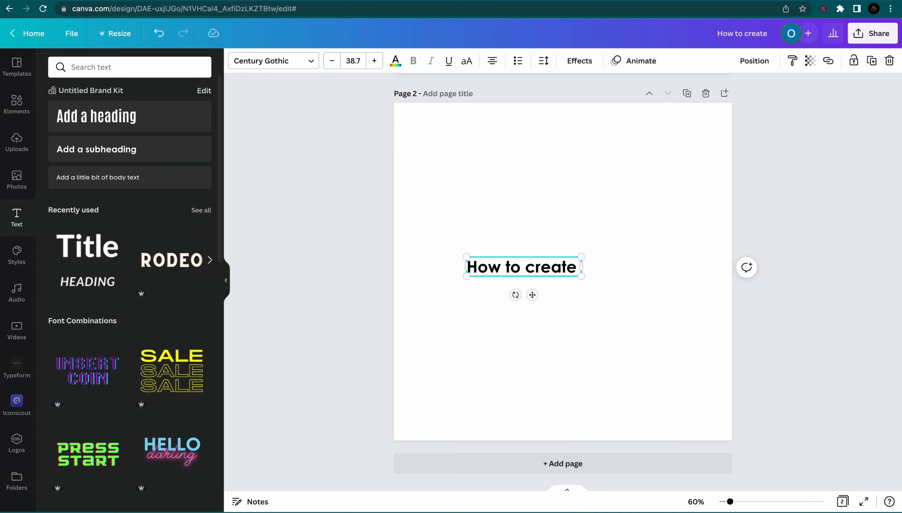
{"action": "type", "text": " your"}
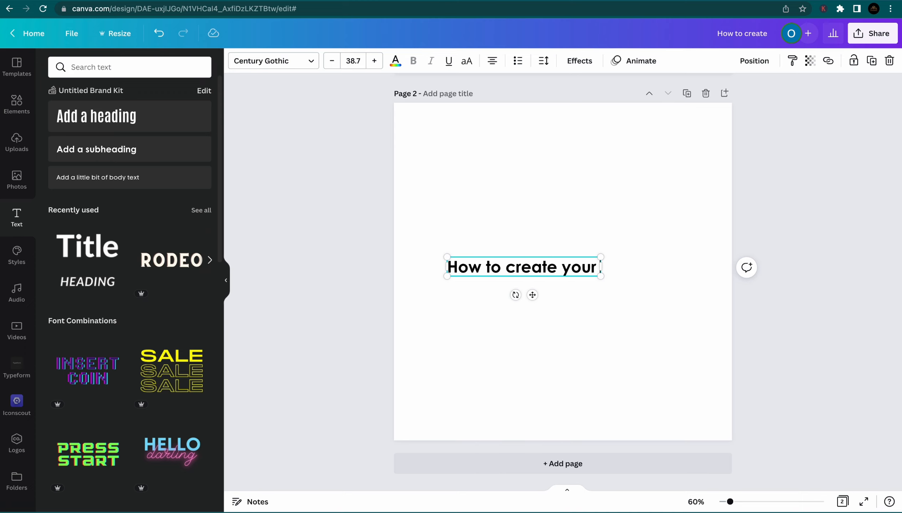
{"action": "type", "text": " e-"}
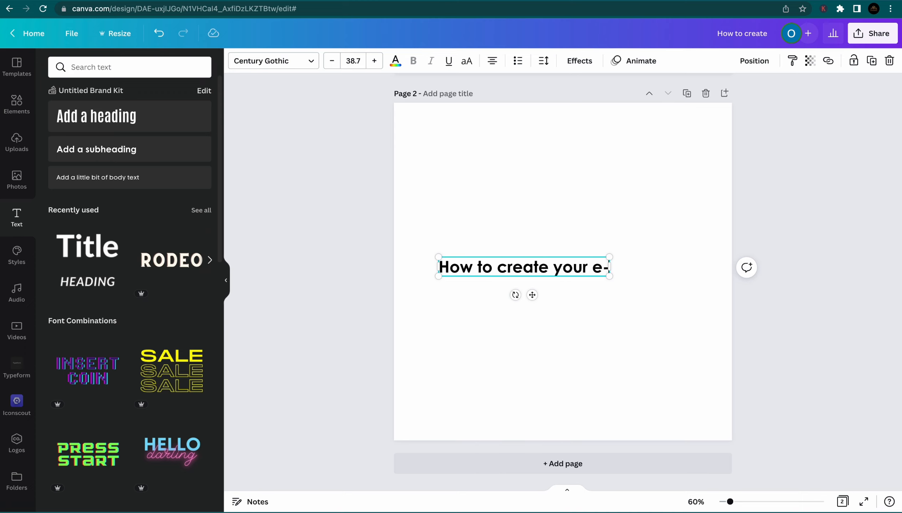
{"action": "type", "text": "book fo"}
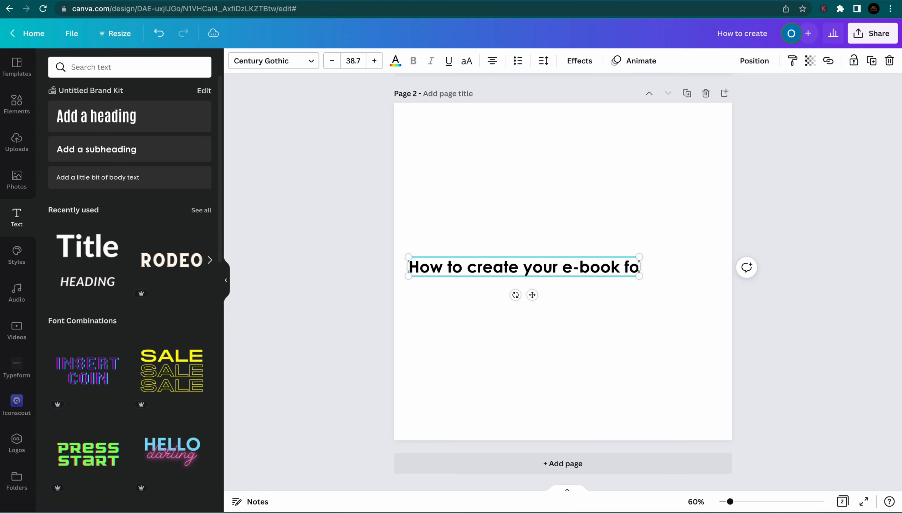
{"action": "type", "text": "r free"}
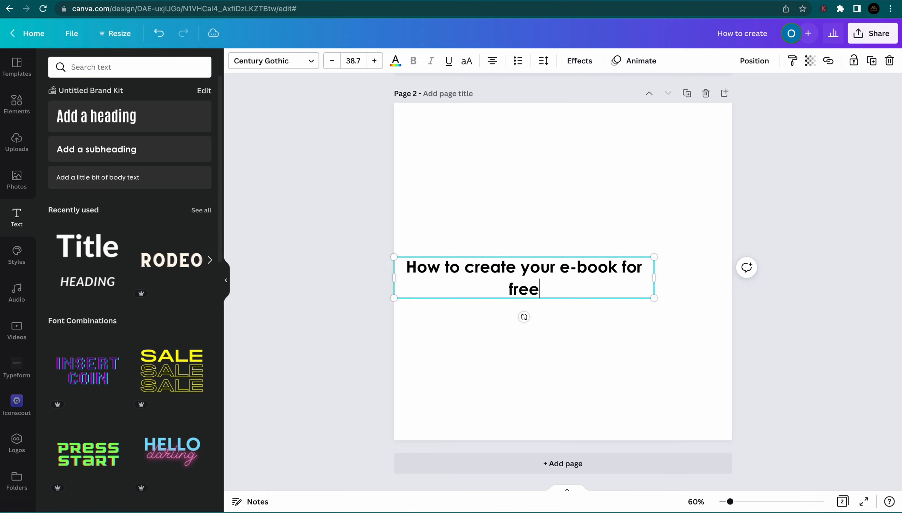
{"action": "left_click_drag", "start_coordinate": [653, 256], "coordinate": [653, 275]}
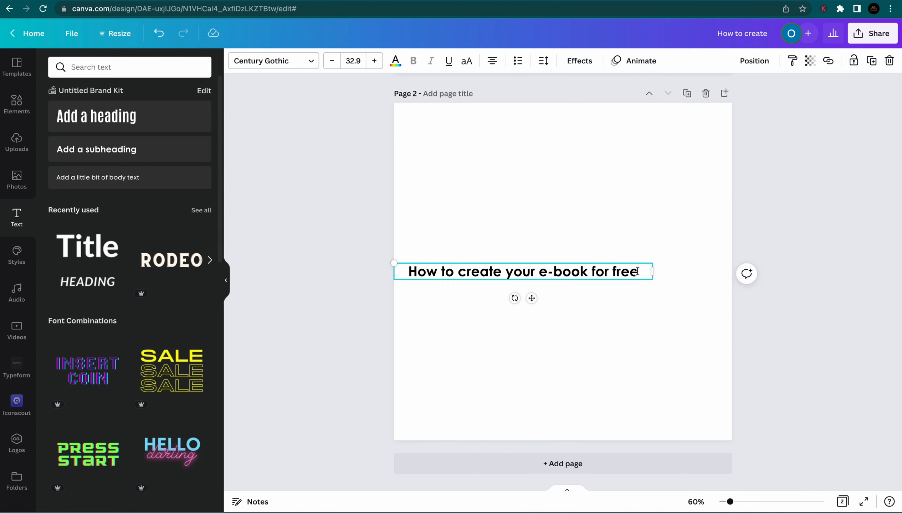
Add topics 'How to design aesthetics E-book cover with ease' and 'to create an E-book mockup that attracts'
{"action": "key", "text": "Return"}
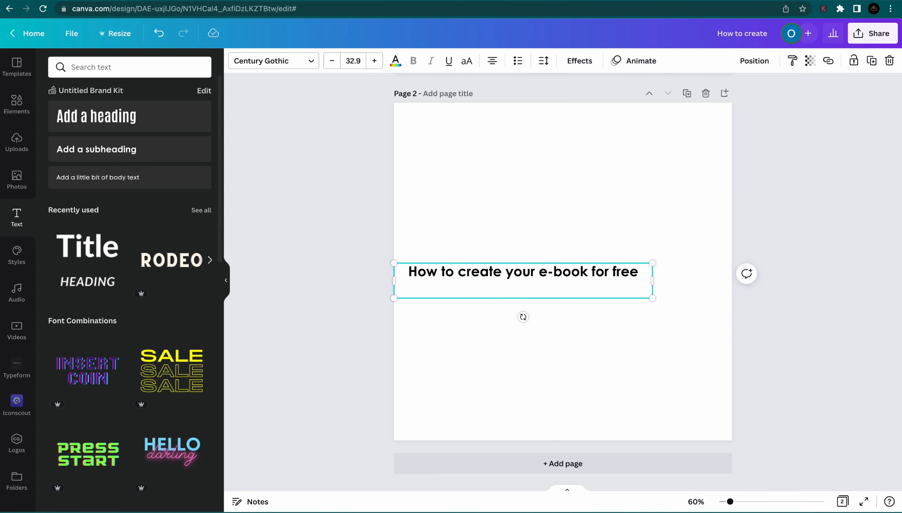
{"action": "type", "text": "How to des"}
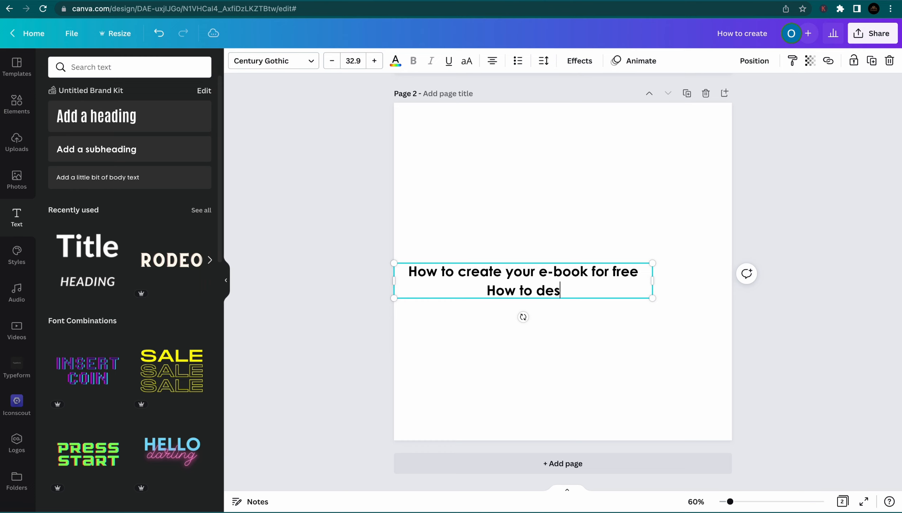
{"action": "type", "text": "ign"}
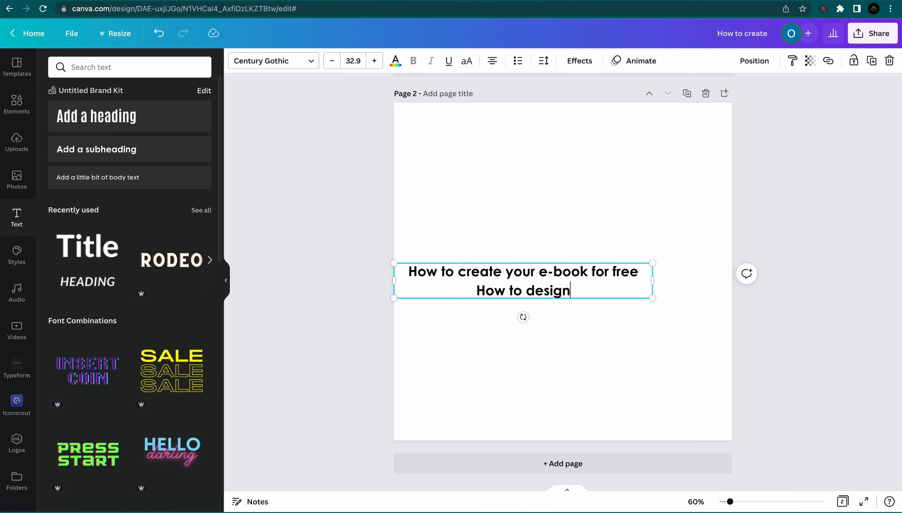
{"action": "type", "text": " aesth"}
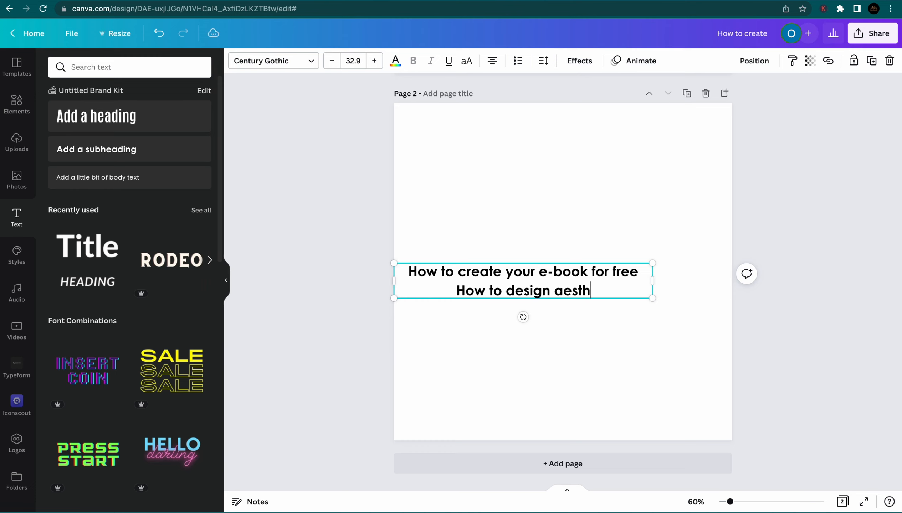
{"action": "type", "text": "etics"}
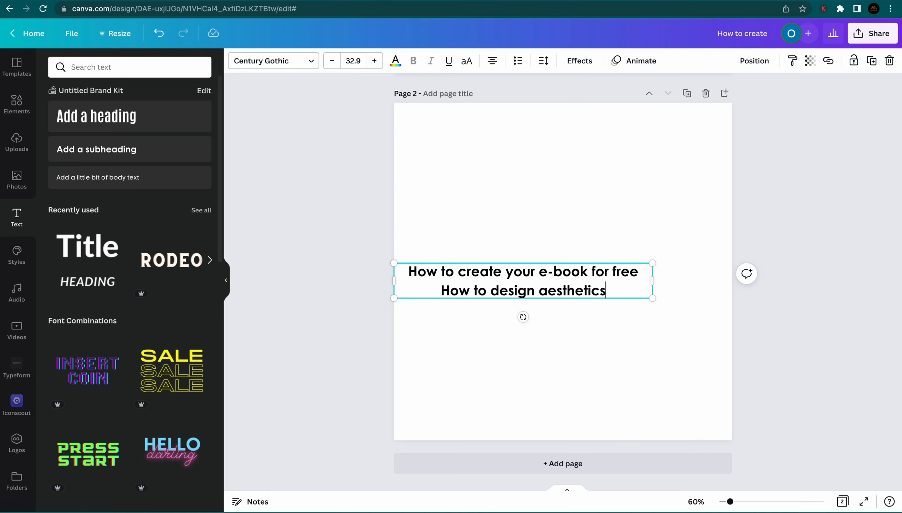
{"action": "type", "text": " E"}
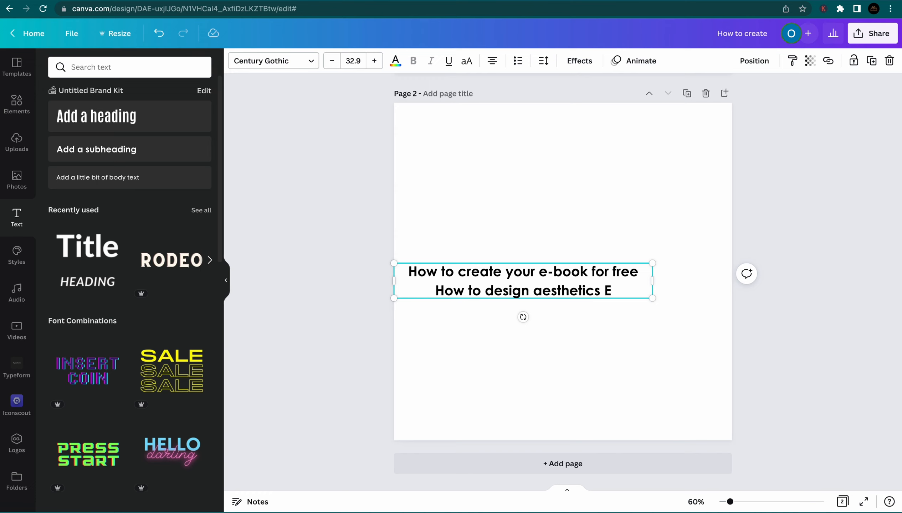
{"action": "type", "text": "-"}
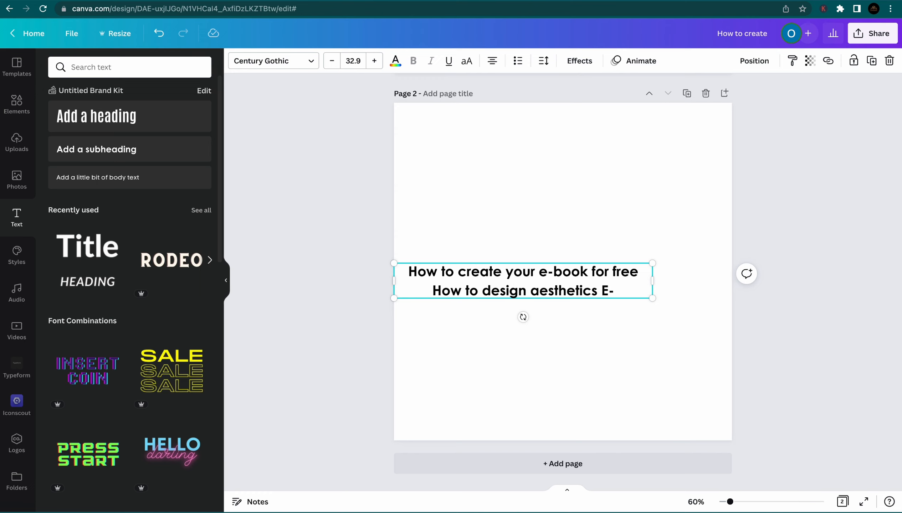
{"action": "type", "text": "b"}
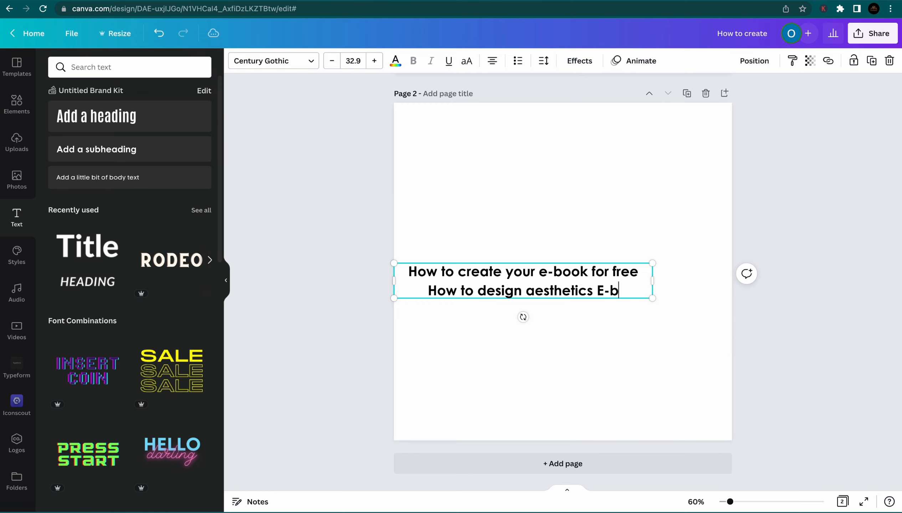
{"action": "type", "text": "ook c"}
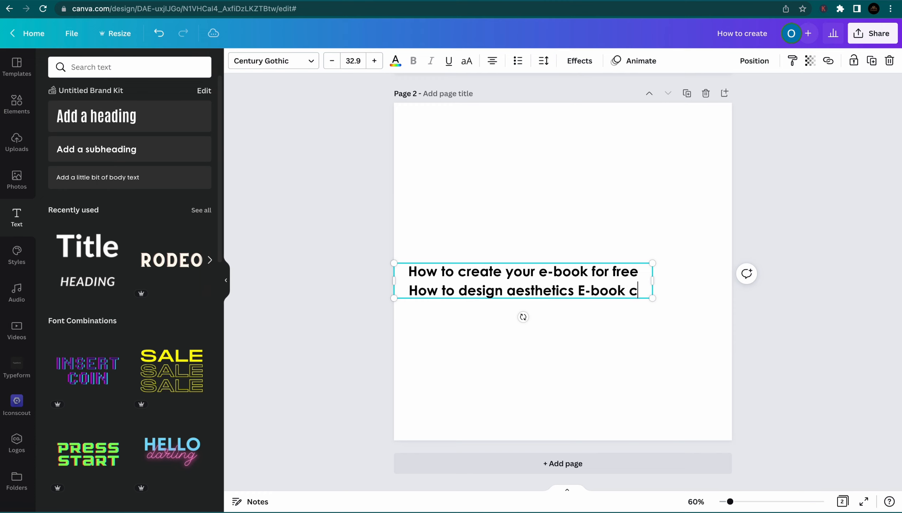
{"action": "type", "text": "over "}
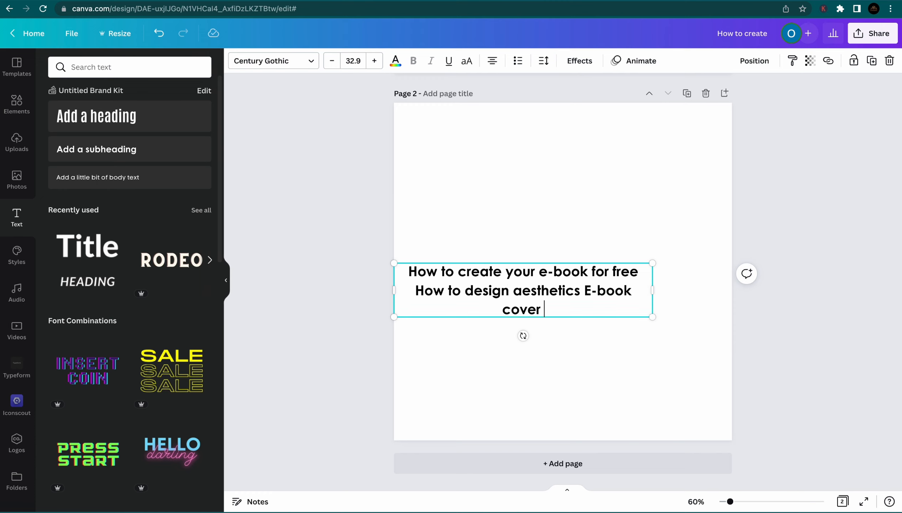
{"action": "type", "text": "with "}
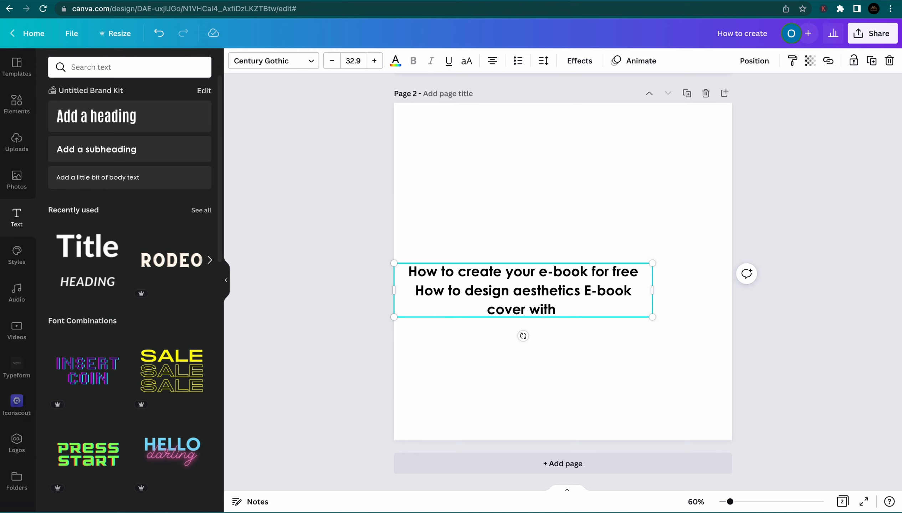
{"action": "type", "text": "ease"}
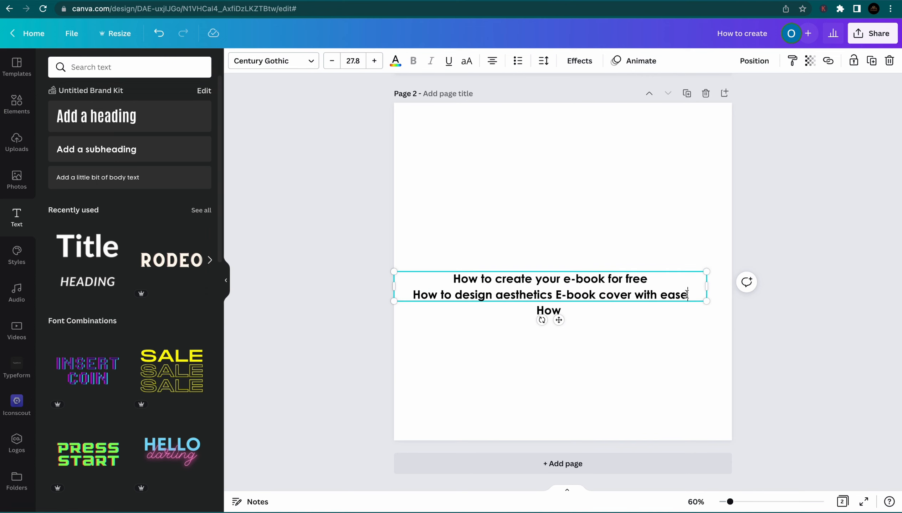
{"action": "key", "text": "Return"}
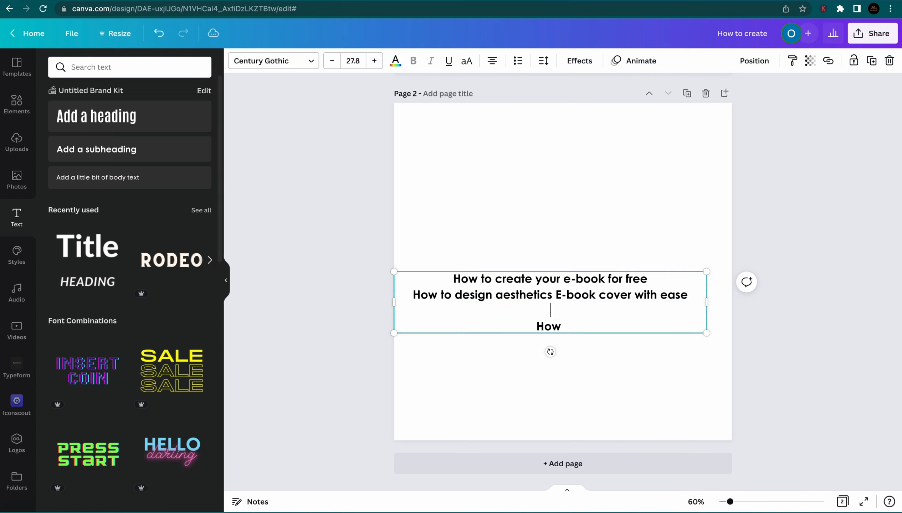
{"action": "key", "text": "BackSpace"}
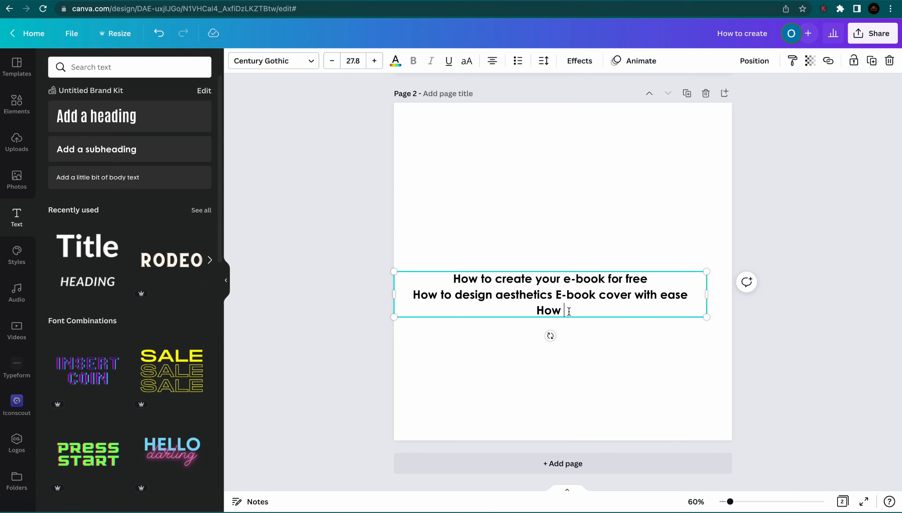
{"action": "type", "text": "to create an "}
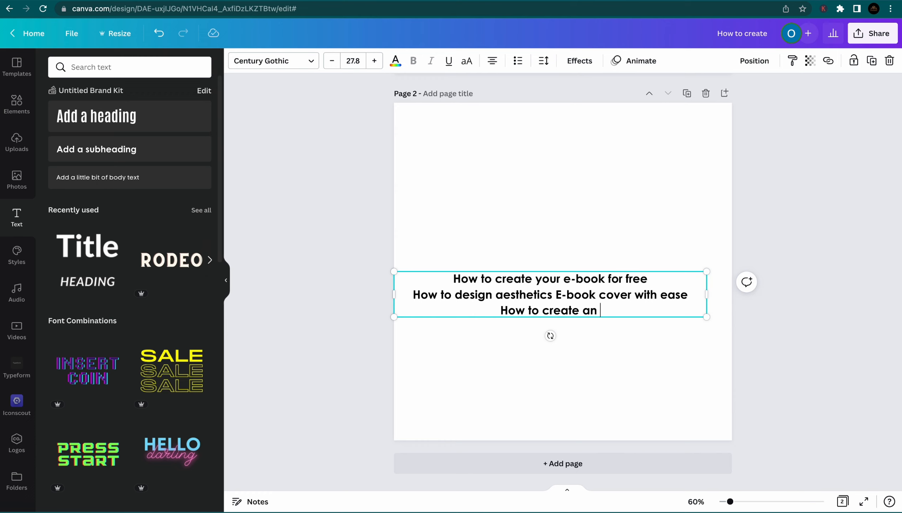
{"action": "type", "text": "E-"}
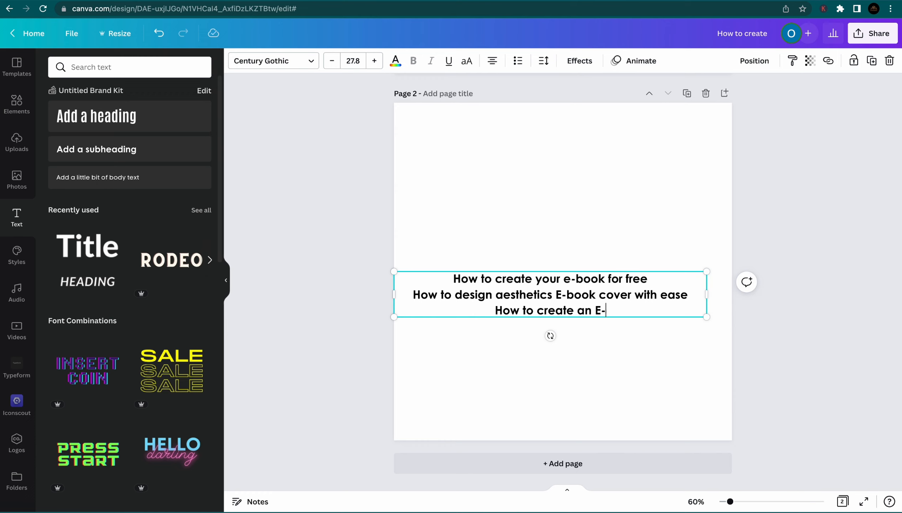
{"action": "type", "text": "book "}
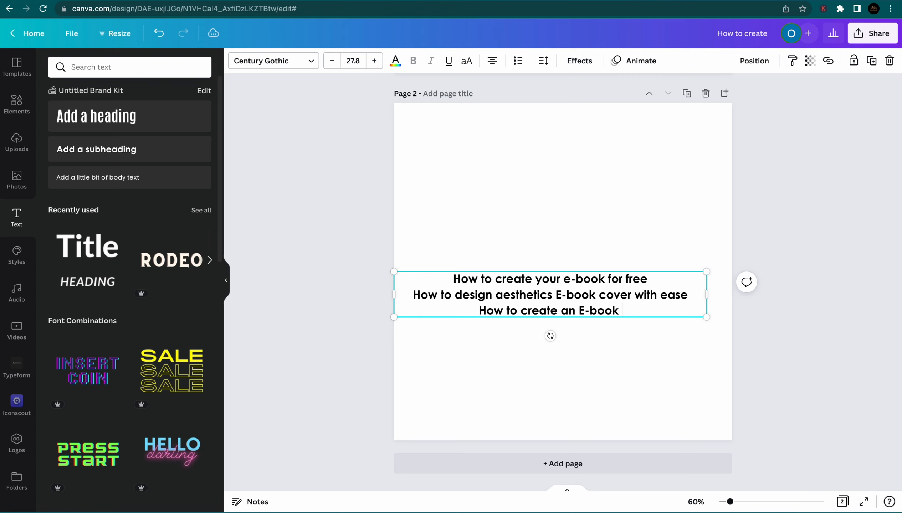
{"action": "type", "text": "moc"}
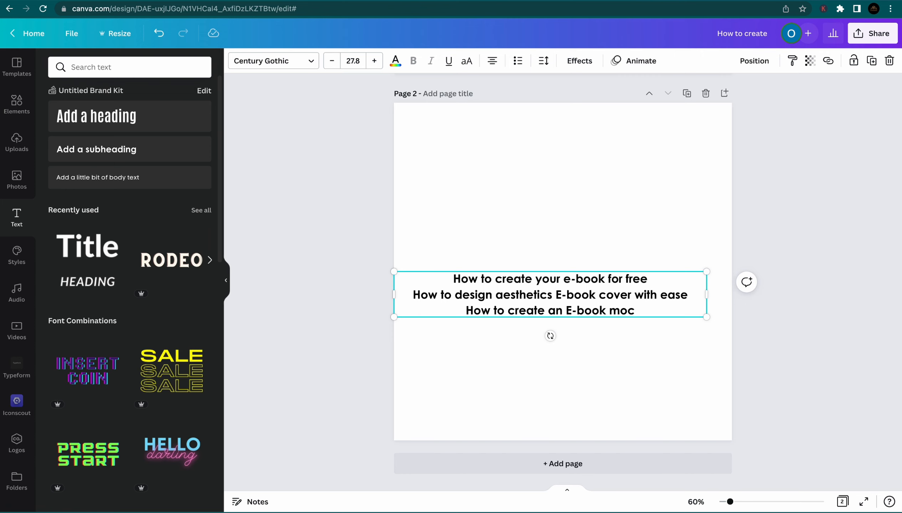
{"action": "type", "text": "kup"}
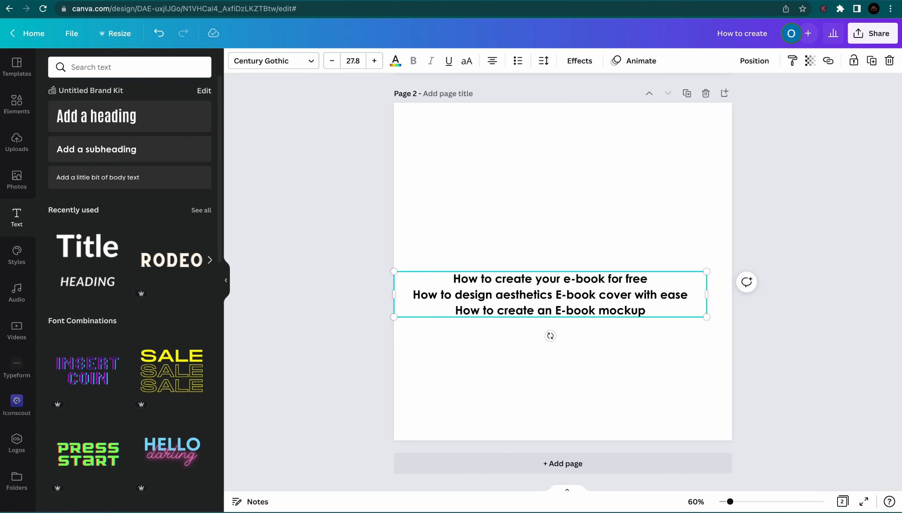
{"action": "type", "text": " that "}
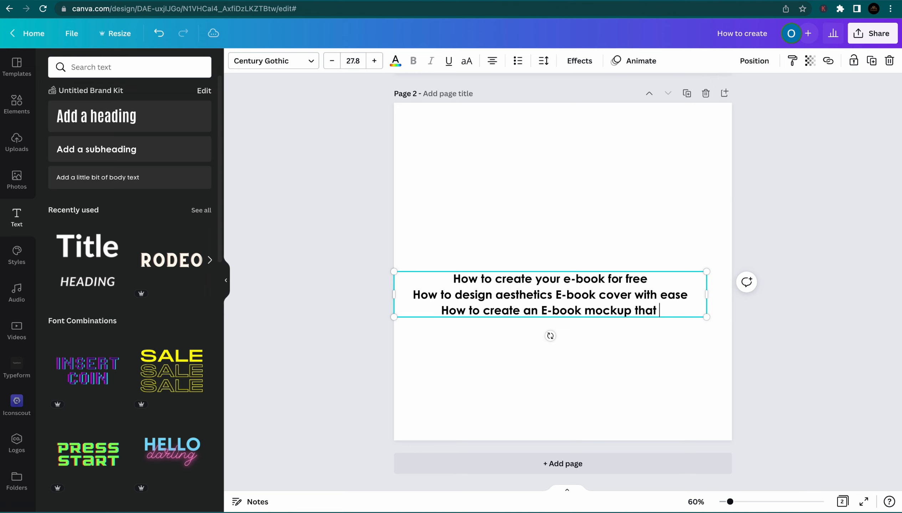
{"action": "type", "text": "attrac"}
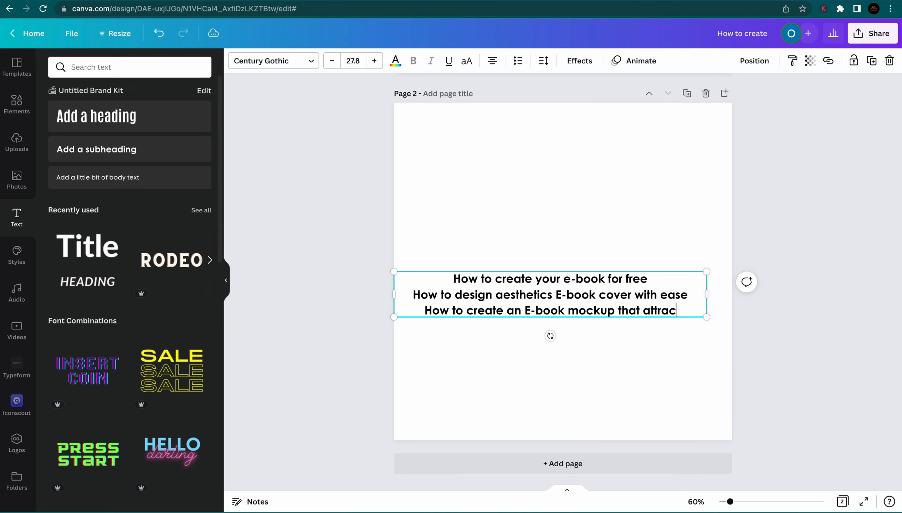
{"action": "type", "text": "ts"}
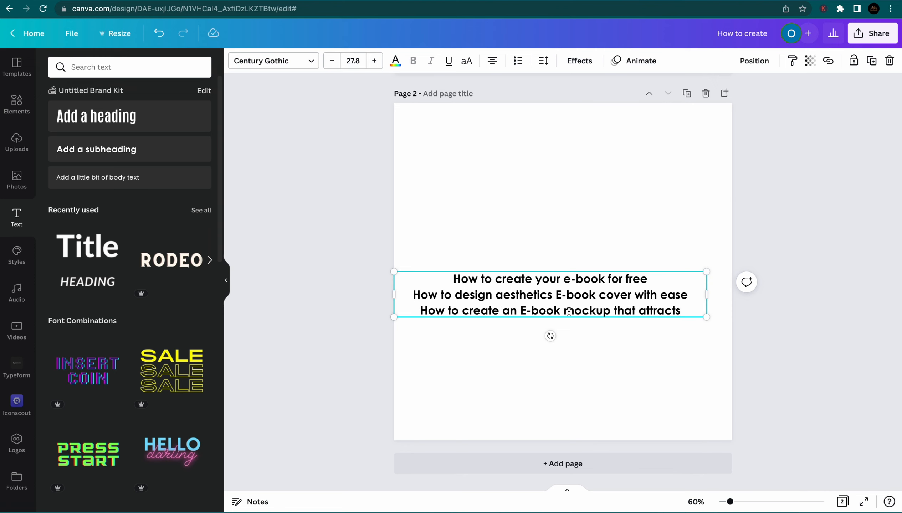
Add topics 'How to sell your E-book and accept payment' and 'How to create a landin'
{"action": "key", "text": "Return"}
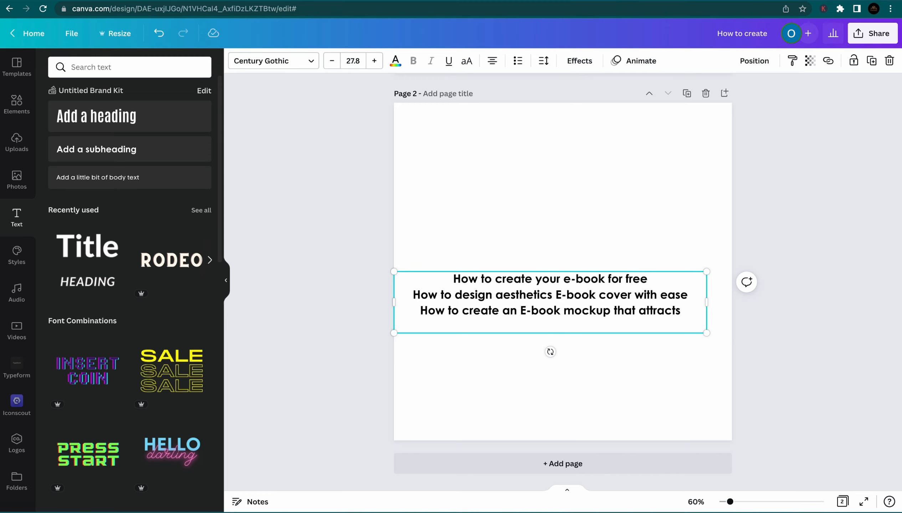
{"action": "type", "text": "How to sell your "}
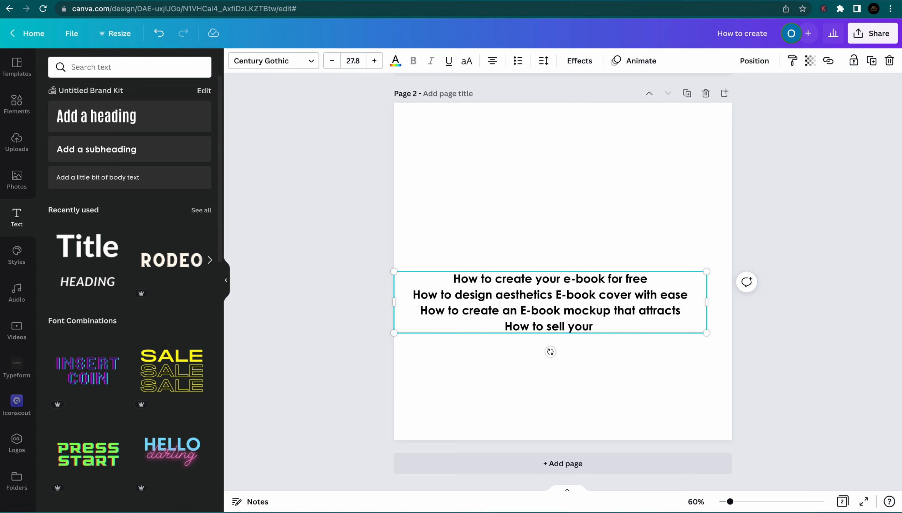
{"action": "type", "text": "E-"}
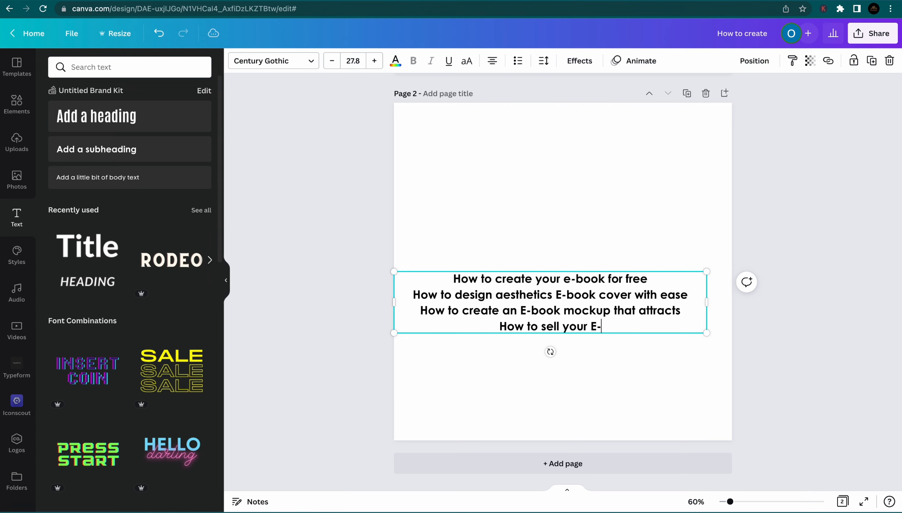
{"action": "type", "text": "book a"}
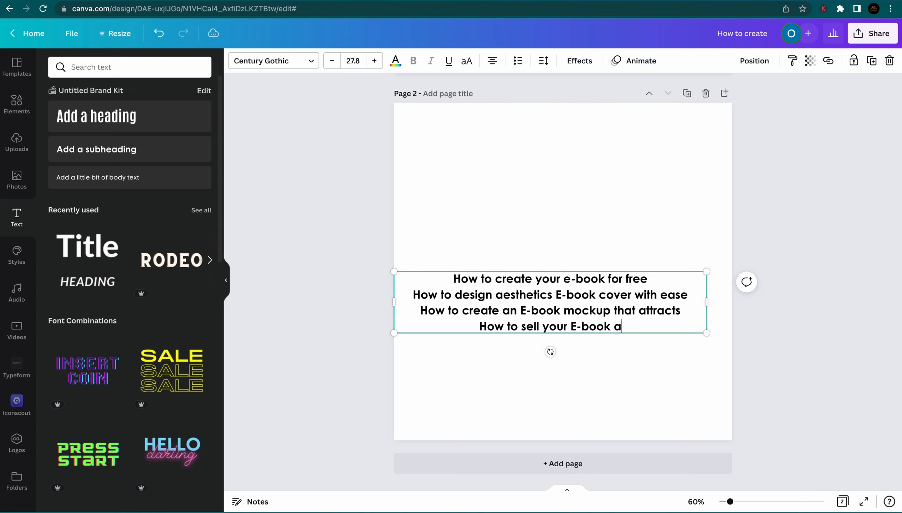
{"action": "type", "text": "nd accept "}
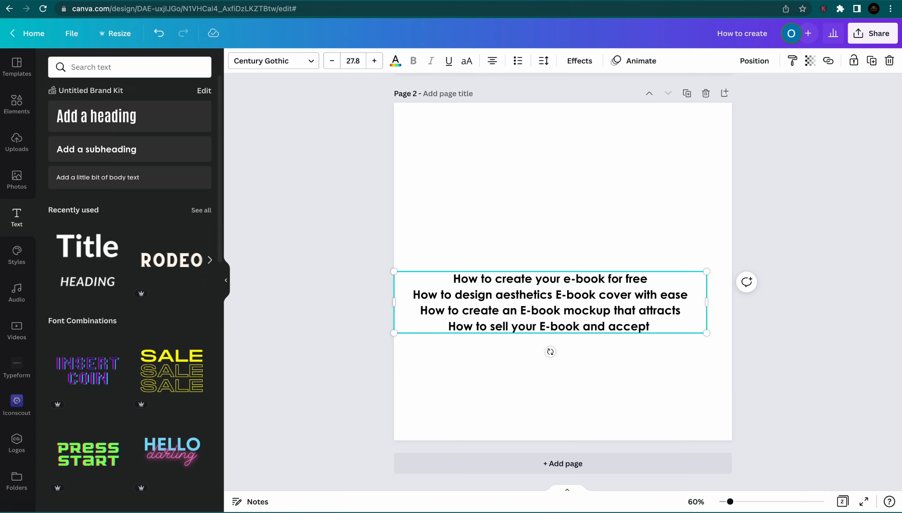
{"action": "type", "text": "pay"}
{"action": "type", "text": "ment"}
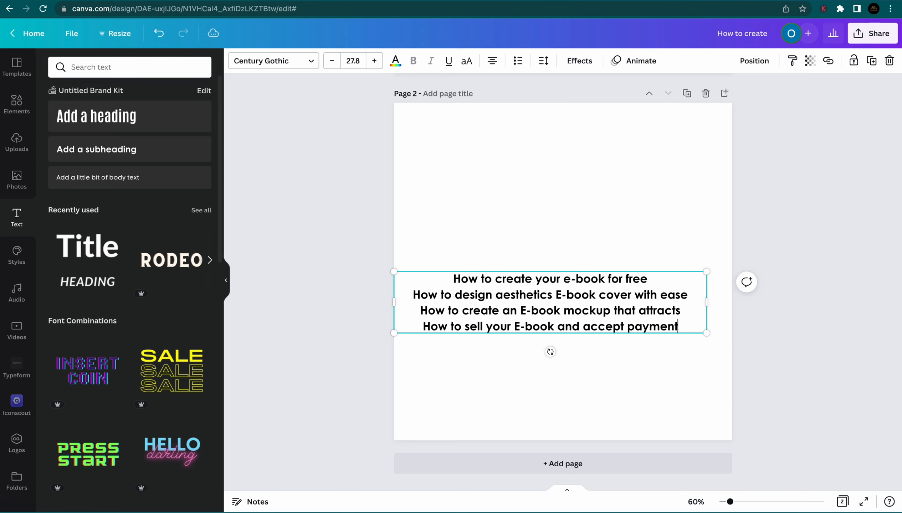
{"action": "key", "text": "Return"}
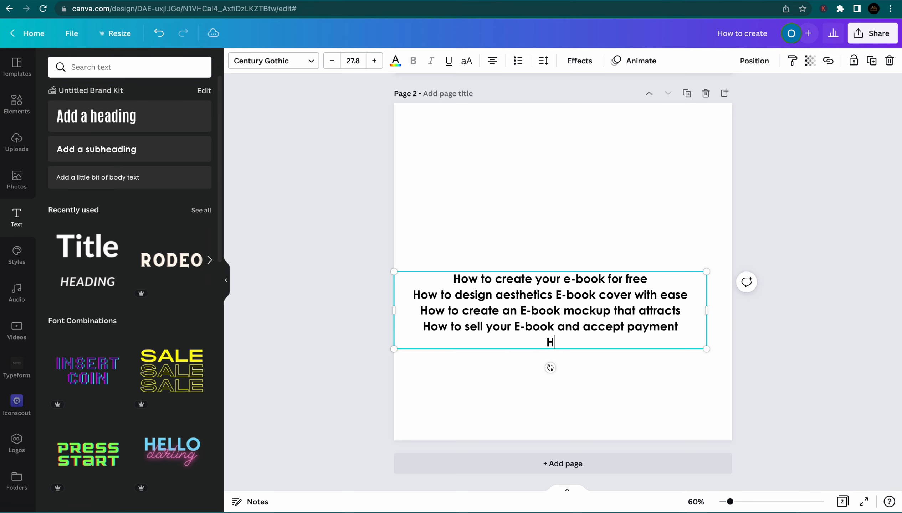
{"action": "type", "text": "How to create a l"}
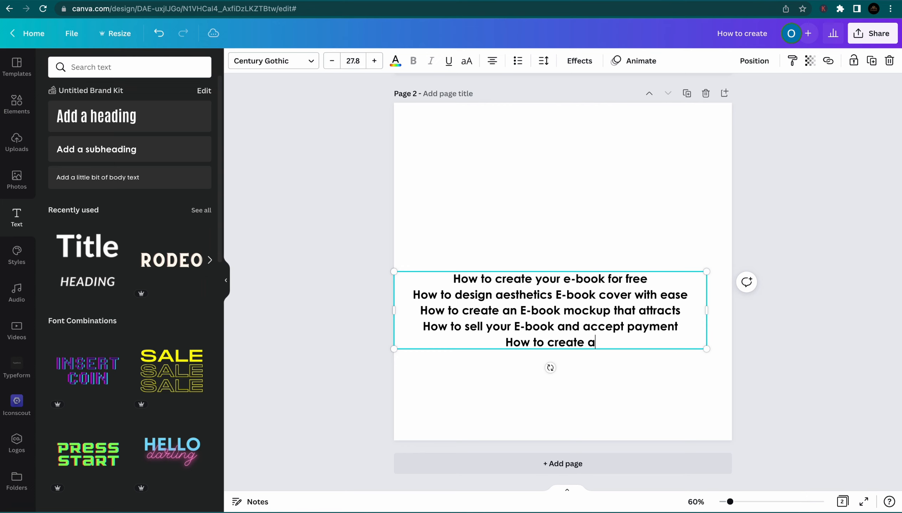
{"action": "type", "text": "anding page"}
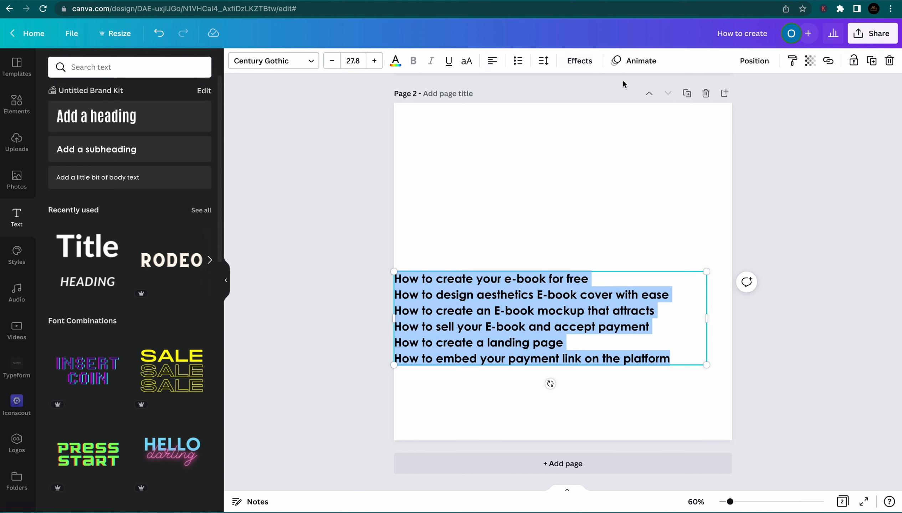
Shrink and reposition the topic list, then enlarge it to 22.1-point text left of centre
{"action": "left_click_drag", "start_coordinate": [705, 267], "coordinate": [563, 315]}
{"action": "left_click", "coordinate": [550, 247]}
{"action": "left_click_drag", "start_coordinate": [516, 343], "coordinate": [566, 270]}
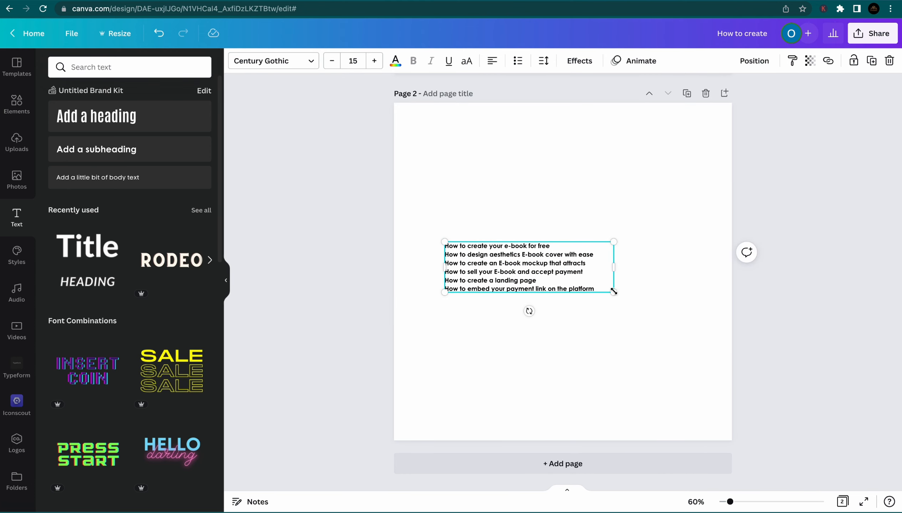
{"action": "left_click_drag", "start_coordinate": [614, 291], "coordinate": [694, 316]}
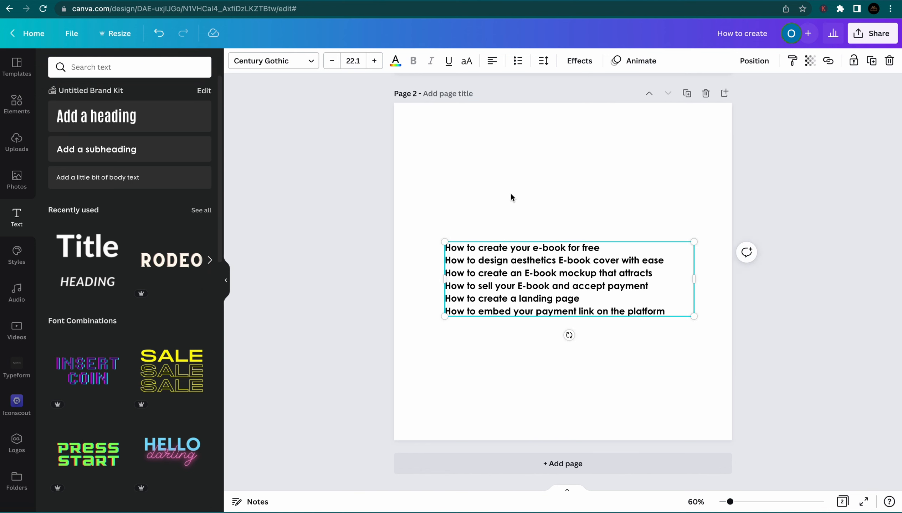
{"action": "left_click", "coordinate": [494, 223]}
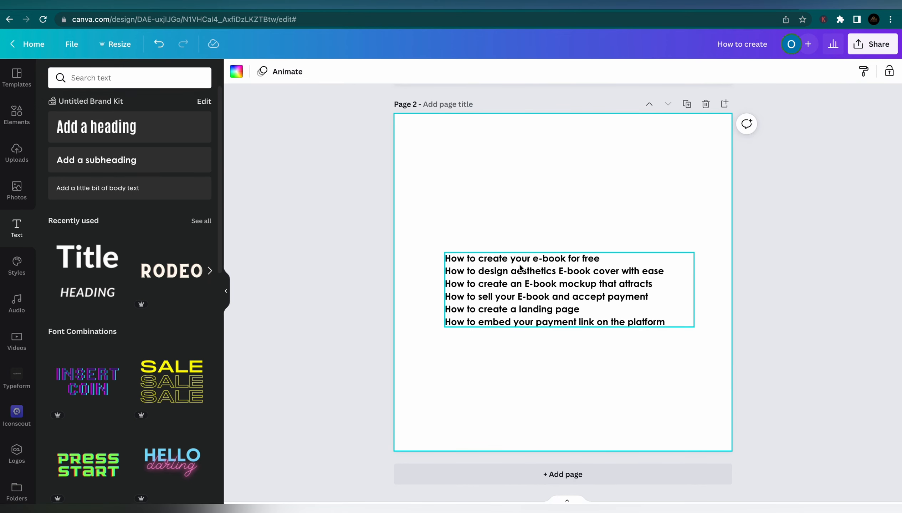
{"action": "scroll", "coordinate": [443, 225], "scroll_direction": "up", "scroll_amount": 3}
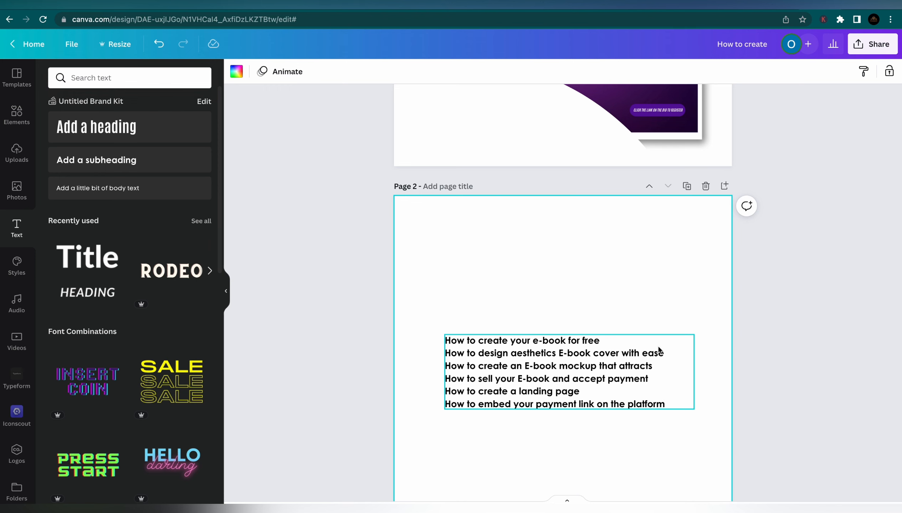
Move the topic list onto page 1's white curve below the woman, shrunk to 12 pt
{"action": "scroll", "coordinate": [658, 350], "scroll_direction": "up", "scroll_amount": 5}
{"action": "left_click_drag", "start_coordinate": [591, 488], "coordinate": [537, 231]}
{"action": "left_click_drag", "start_coordinate": [392, 226], "coordinate": [427, 228]}
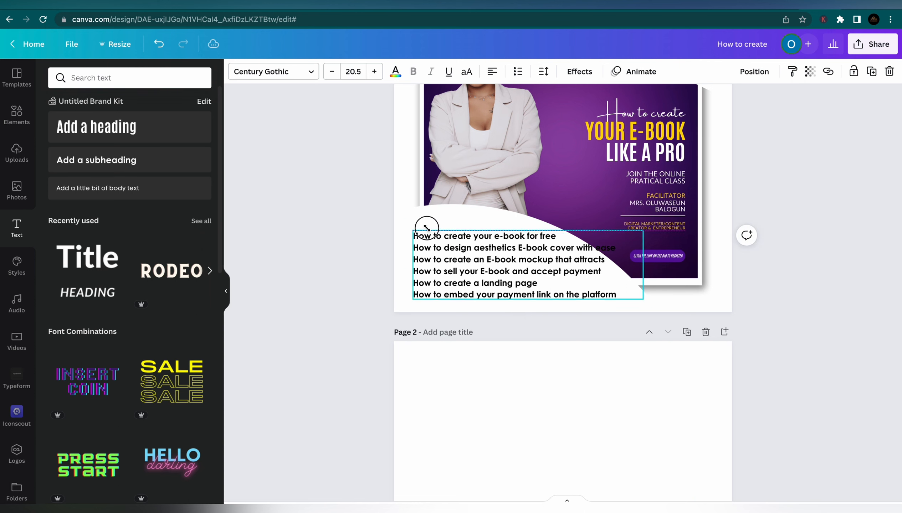
{"action": "left_click", "coordinate": [589, 226]}
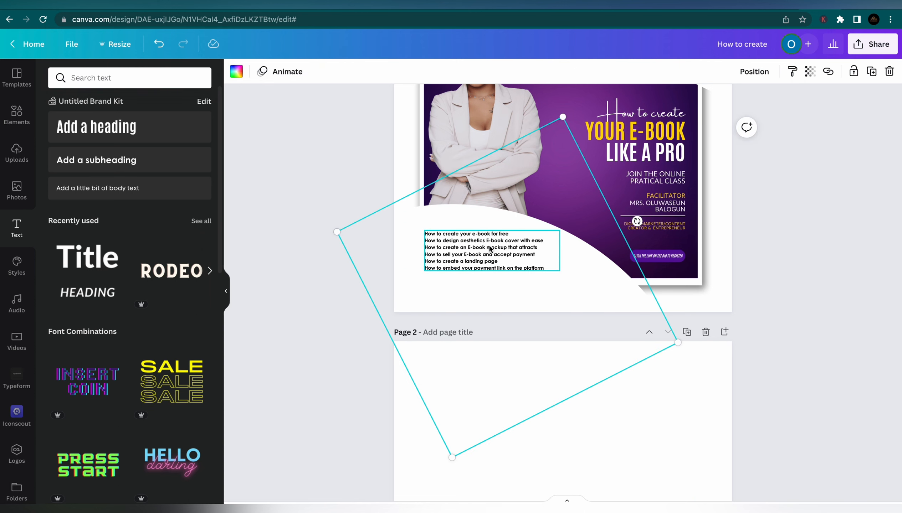
{"action": "left_click_drag", "start_coordinate": [489, 246], "coordinate": [491, 255]}
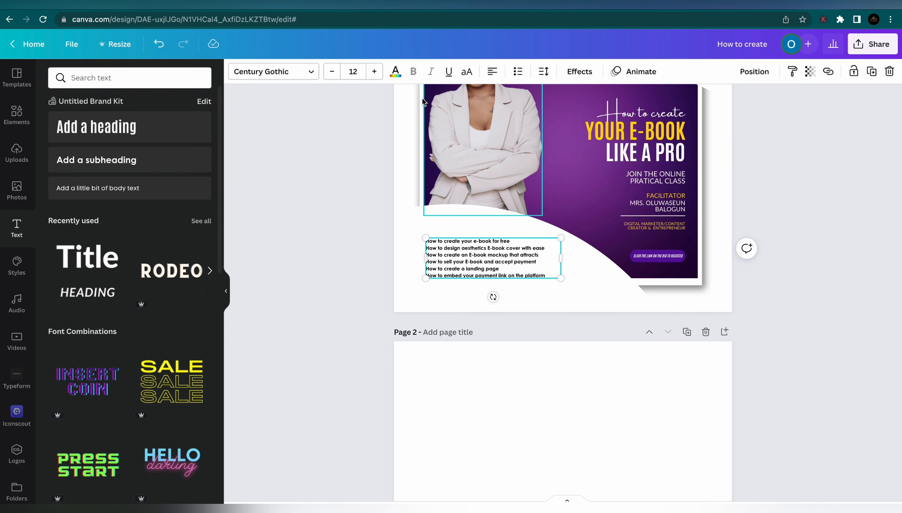
Style the topic list as bold Lato in purple
{"action": "left_click", "coordinate": [265, 72]}
{"action": "left_click", "coordinate": [113, 170]}
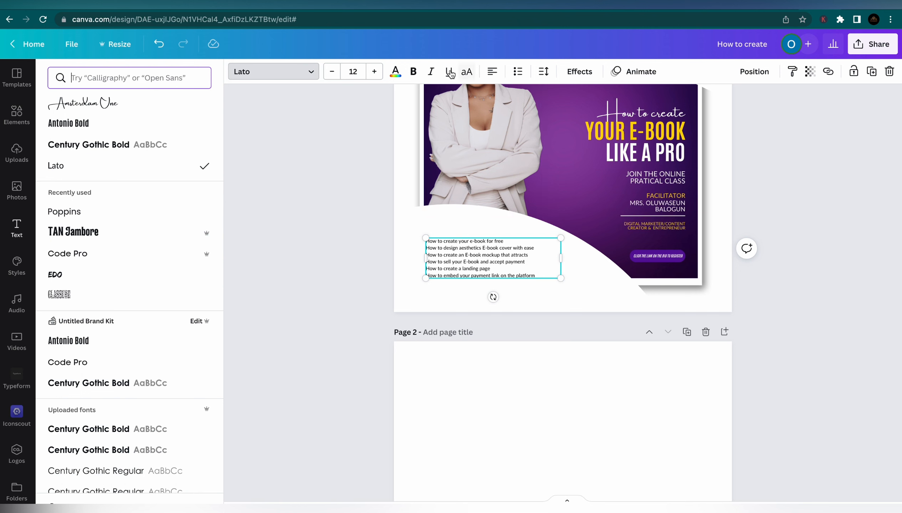
{"action": "left_click", "coordinate": [414, 73]}
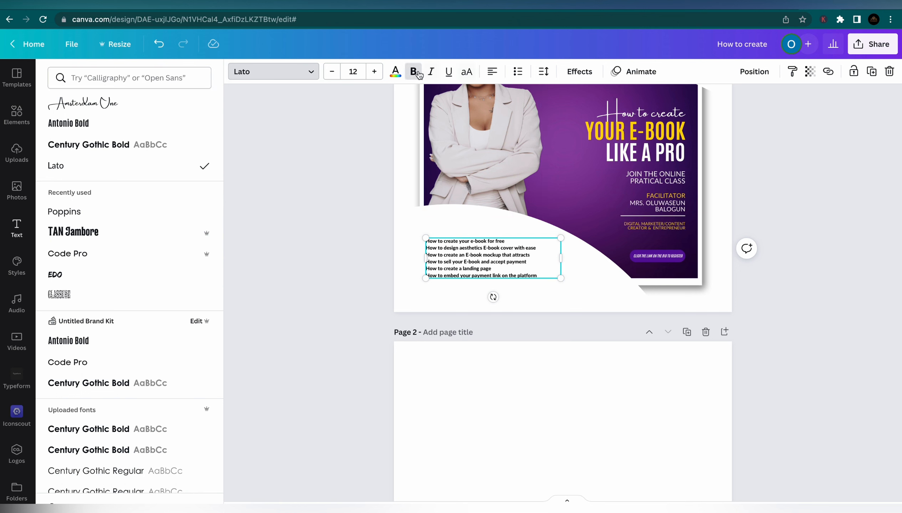
{"action": "left_click", "coordinate": [396, 71]}
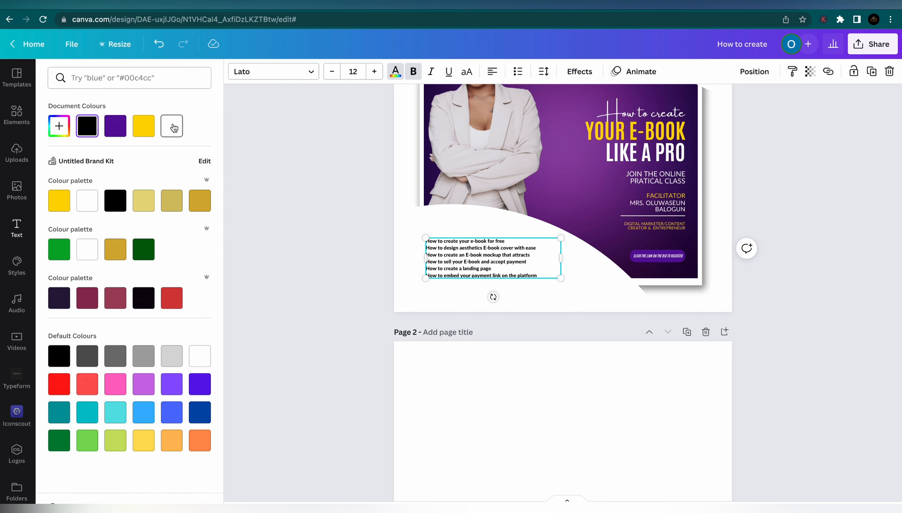
{"action": "left_click", "coordinate": [115, 125]}
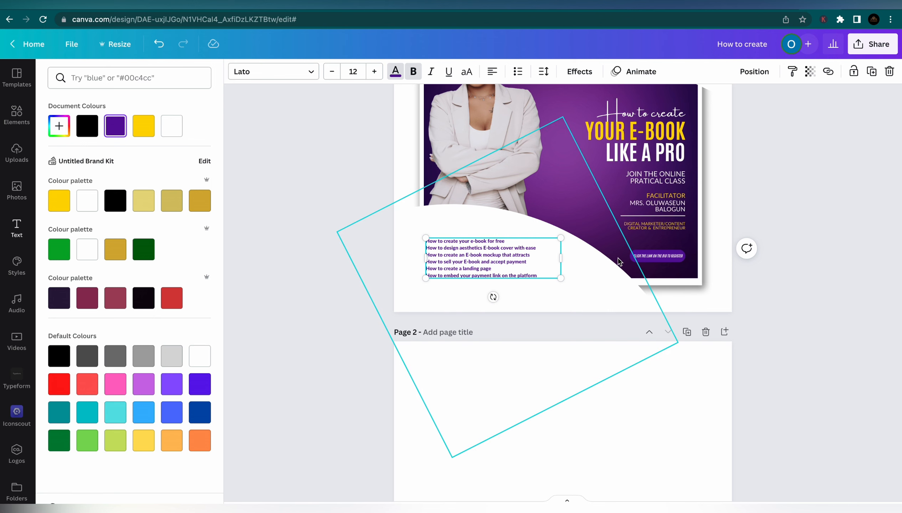
Duplicate the call-to-action text, enlarge it to about 23 pt, and place it above the list
{"action": "left_click", "coordinate": [665, 258]}
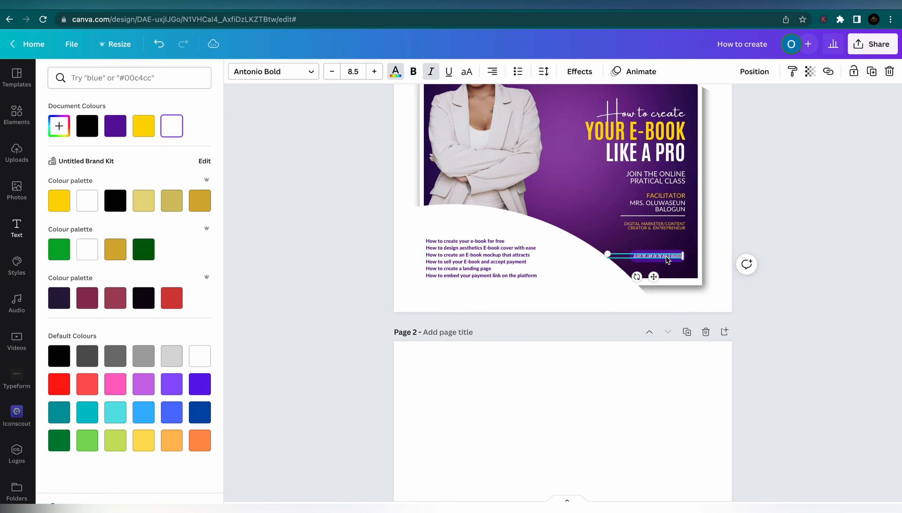
{"action": "key", "text": "super+d"}
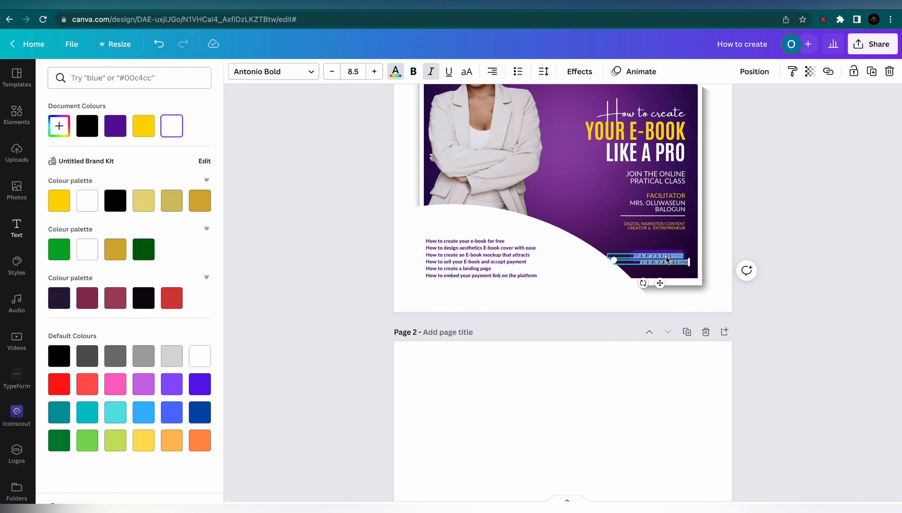
{"action": "left_click_drag", "start_coordinate": [612, 258], "coordinate": [483, 253]}
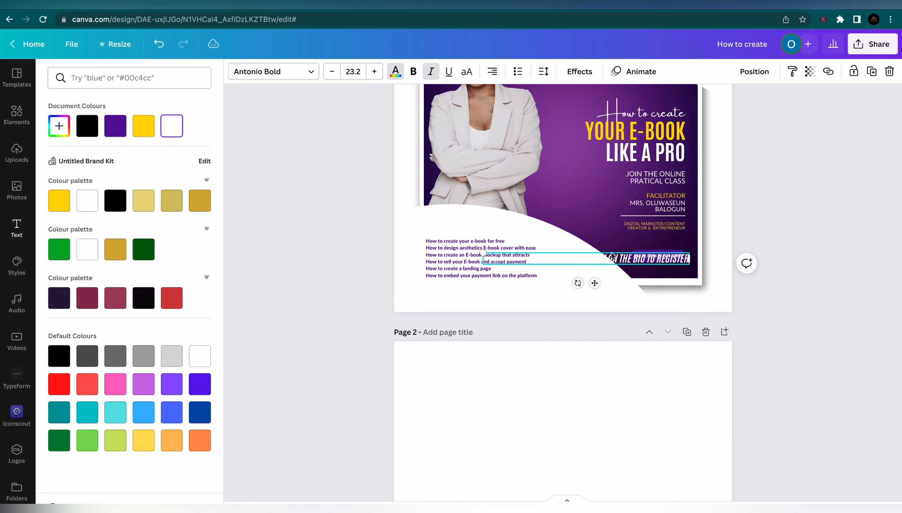
{"action": "left_click_drag", "start_coordinate": [637, 263], "coordinate": [510, 231]}
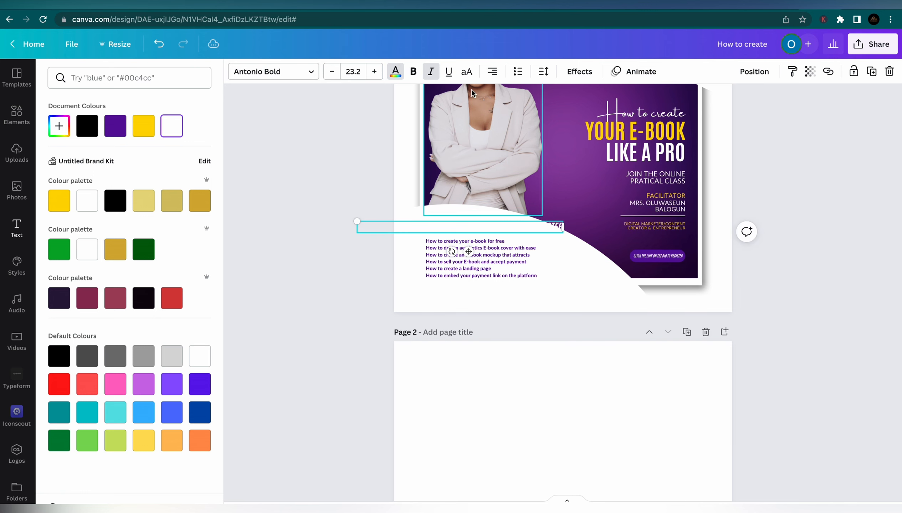
Colour the heading copy purple, left-align it, and line it up with the list's left edge
{"action": "left_click", "coordinate": [395, 71]}
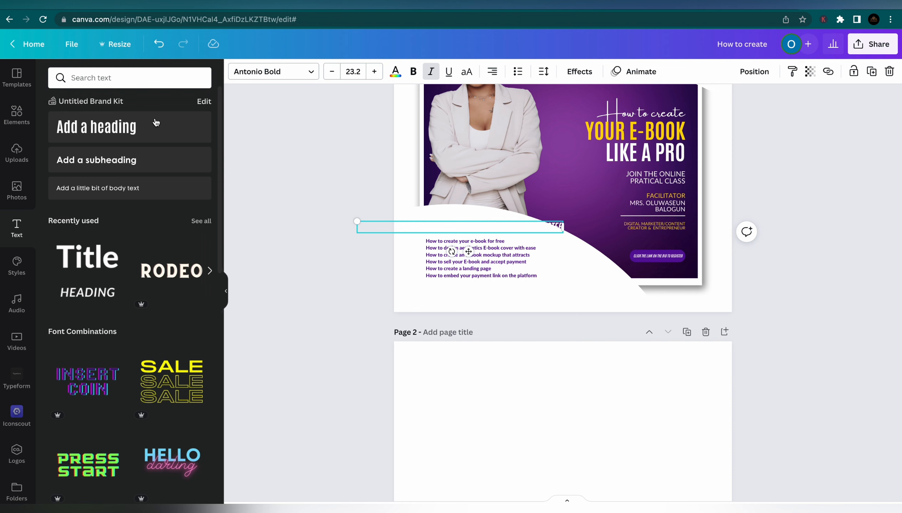
{"action": "left_click", "coordinate": [395, 72]}
{"action": "left_click", "coordinate": [87, 126]}
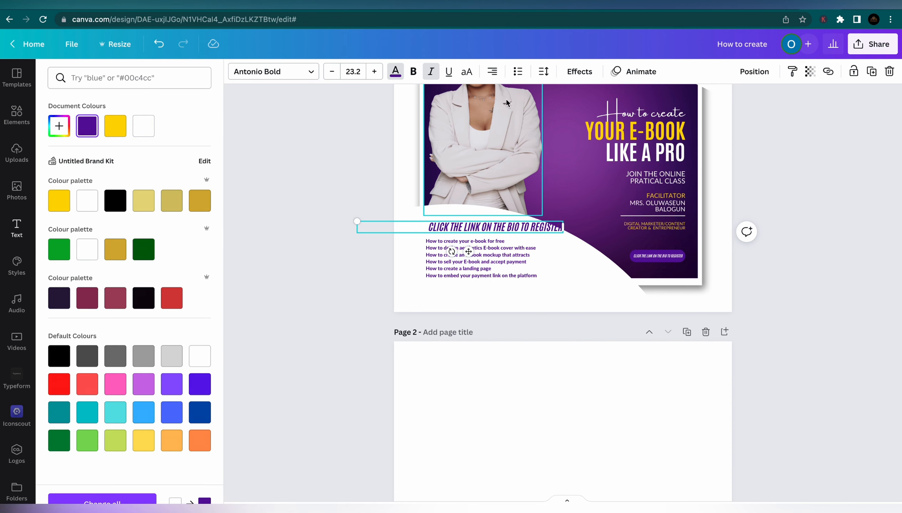
{"action": "left_click", "coordinate": [492, 72]}
{"action": "left_click", "coordinate": [254, 199]}
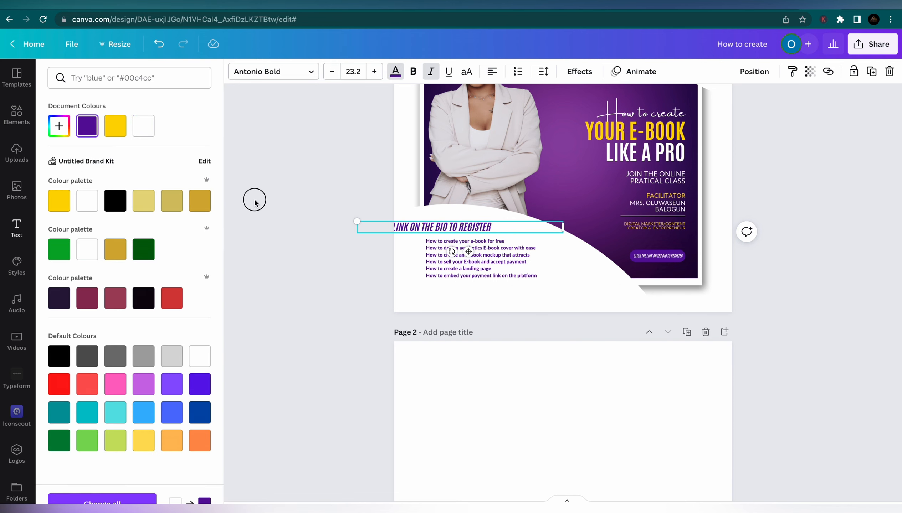
{"action": "left_click_drag", "start_coordinate": [402, 229], "coordinate": [470, 229]}
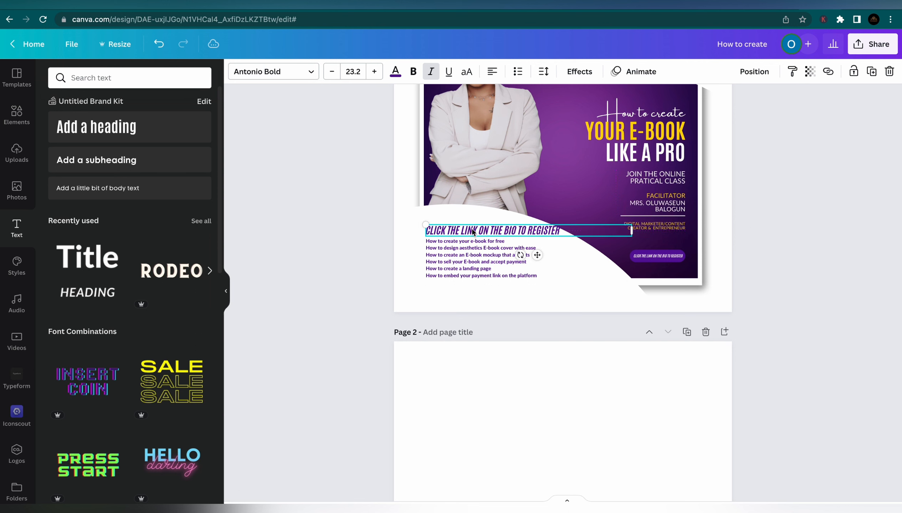
Select the heading text and begin retyping it as 'WHAT YOU WILL'
{"action": "double_click", "coordinate": [471, 229]}
{"action": "triple_click", "coordinate": [472, 229]}
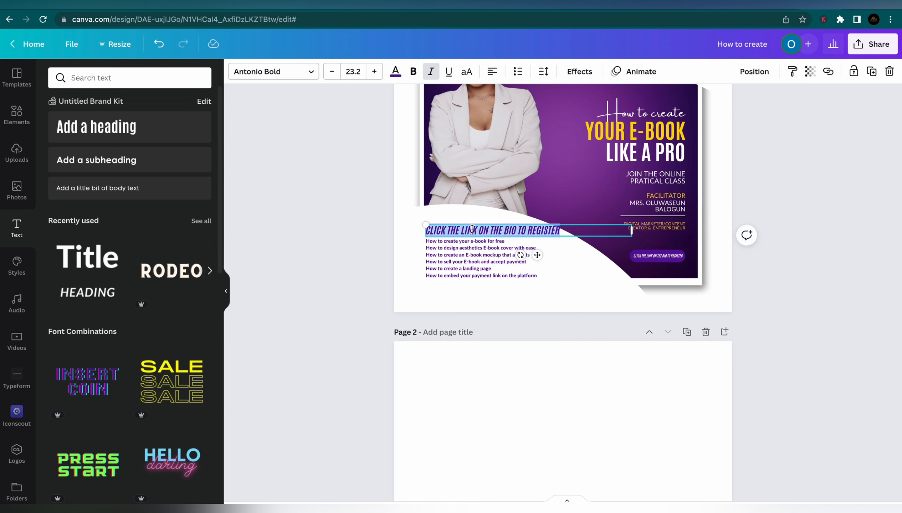
{"action": "type", "text": "WHAT YOU WILL BE LEARNING:"}
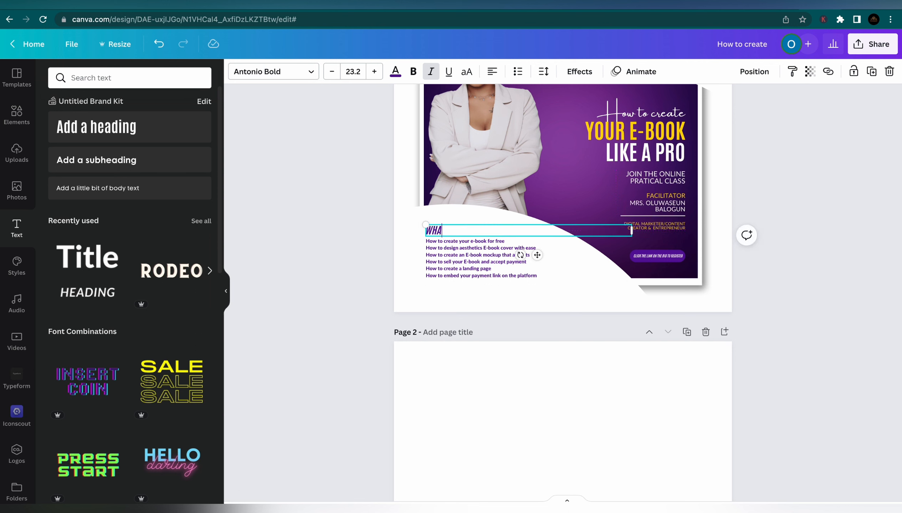
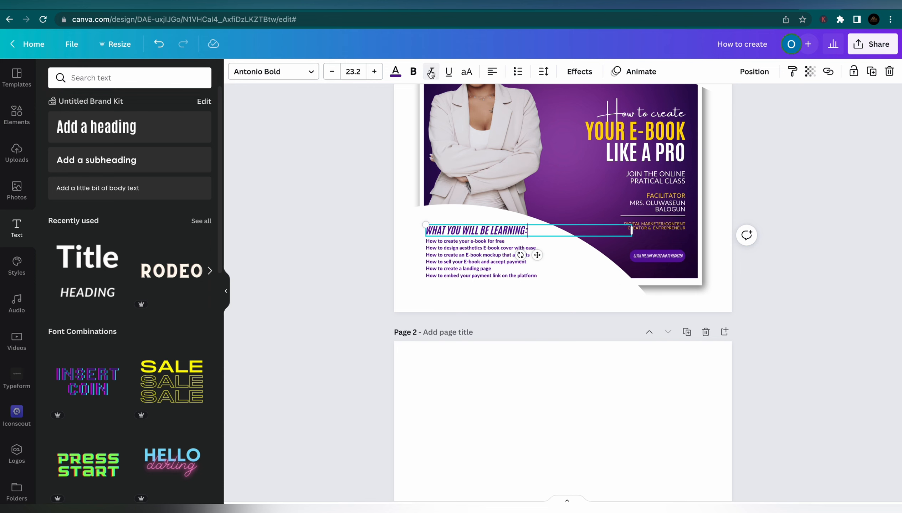
Make the 'WHAT YOU WILL BE LEARNING:' heading upright, trim its box to fit, and nudge it up
{"action": "left_click_drag", "start_coordinate": [528, 230], "coordinate": [421, 230]}
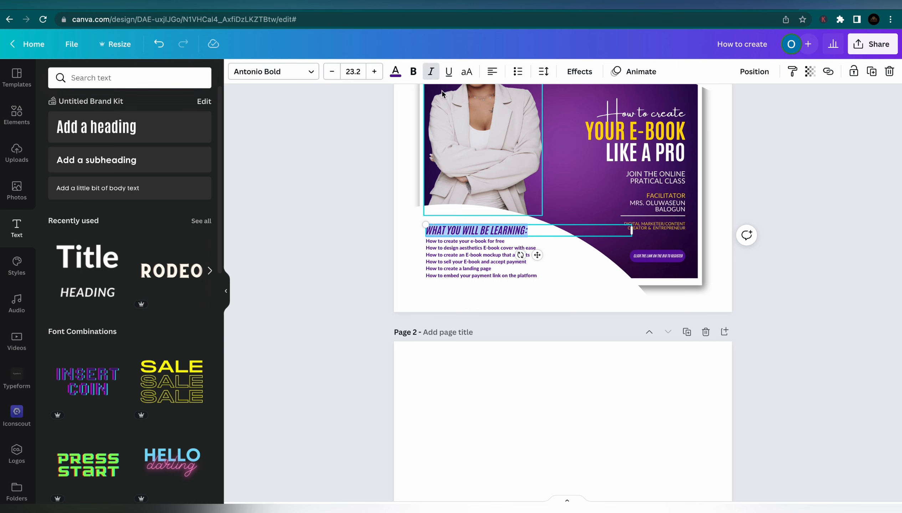
{"action": "key", "text": "ctrl+i"}
{"action": "left_click", "coordinate": [336, 171]}
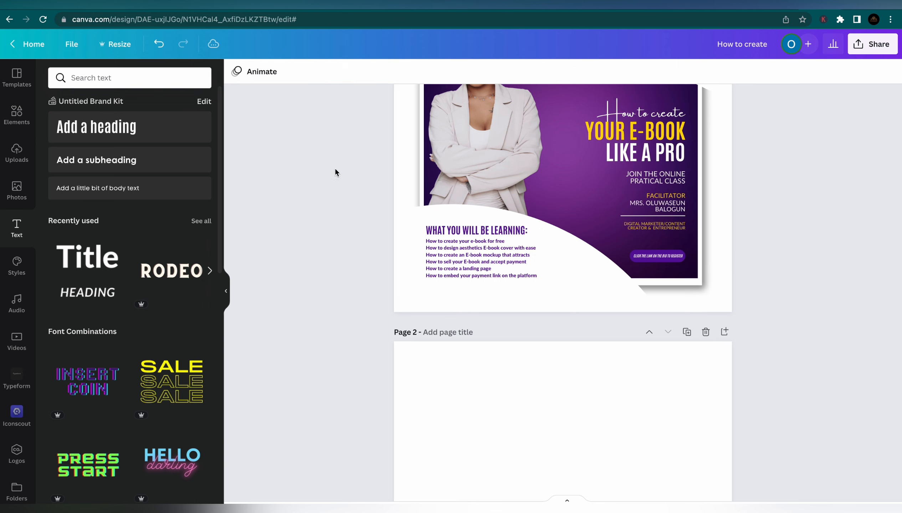
{"action": "left_click", "coordinate": [534, 235]}
{"action": "left_click_drag", "start_coordinate": [635, 231], "coordinate": [530, 231]}
{"action": "left_click", "coordinate": [323, 204]}
{"action": "left_click_drag", "start_coordinate": [445, 232], "coordinate": [446, 233]}
Duplicate the divider line and move the copy below the course list
{"action": "left_click", "coordinate": [648, 217]}
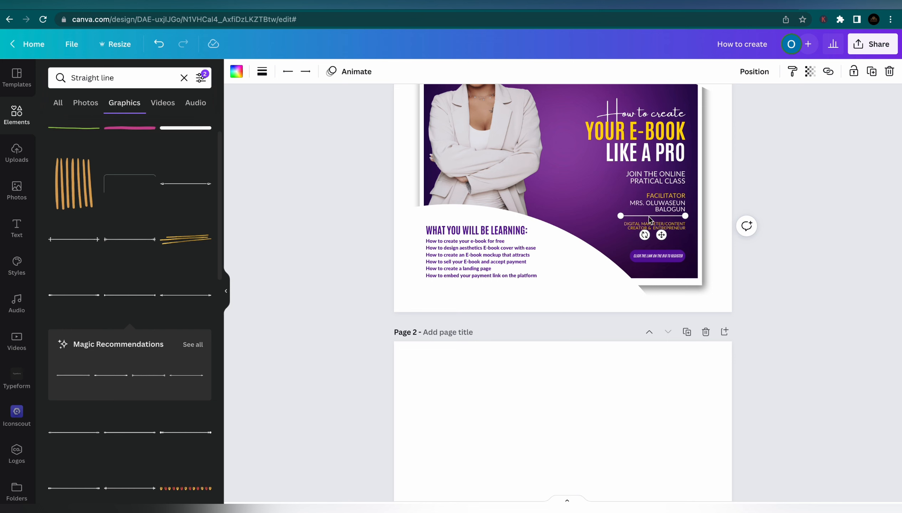
{"action": "key", "text": "ctrl+d"}
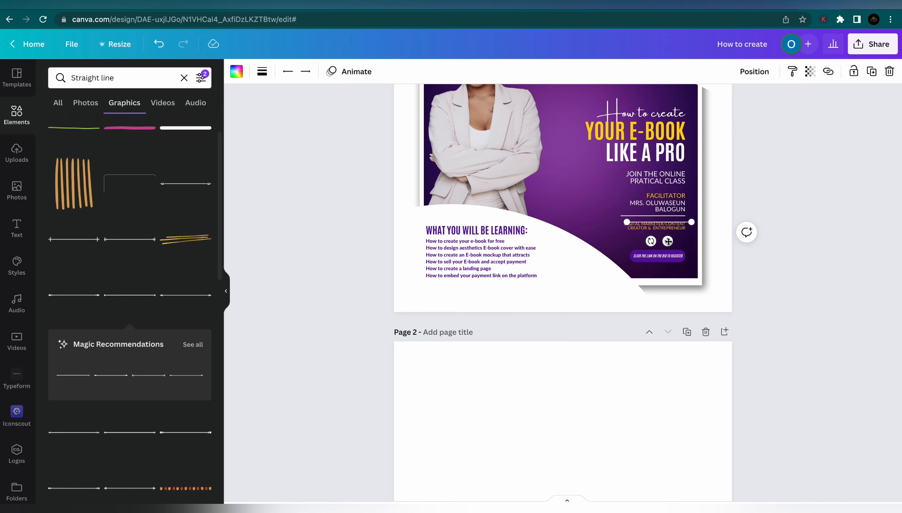
{"action": "left_click_drag", "start_coordinate": [667, 241], "coordinate": [613, 304]}
Colour the copied line purple, set its weight to 3, and align it under the list
{"action": "left_click", "coordinate": [237, 71]}
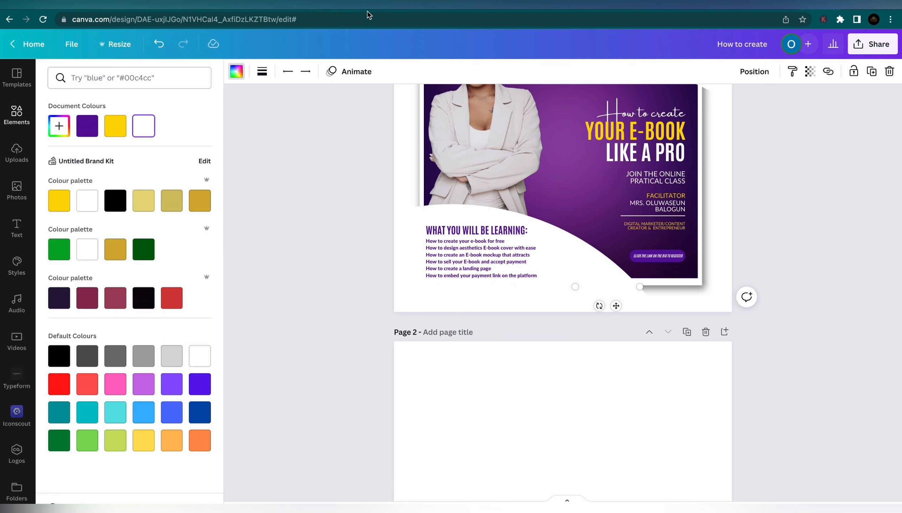
{"action": "left_click", "coordinate": [87, 125]}
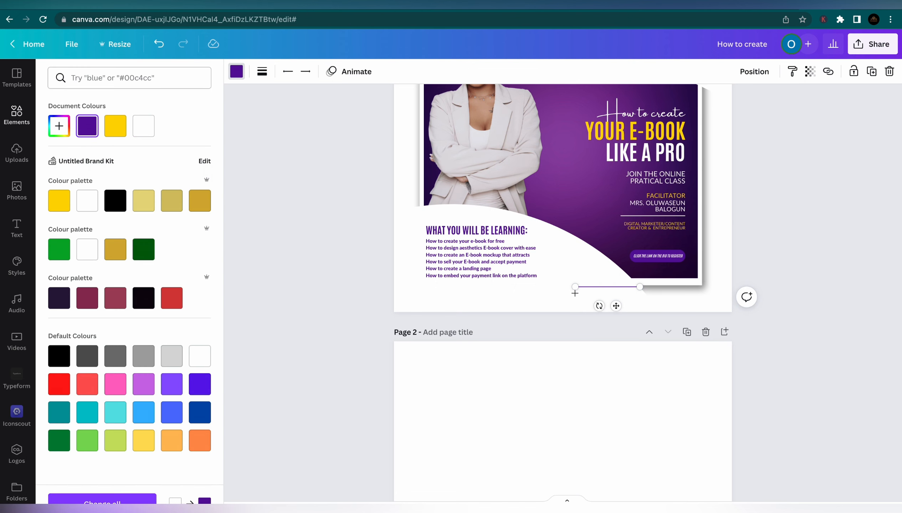
{"action": "left_click", "coordinate": [262, 71]}
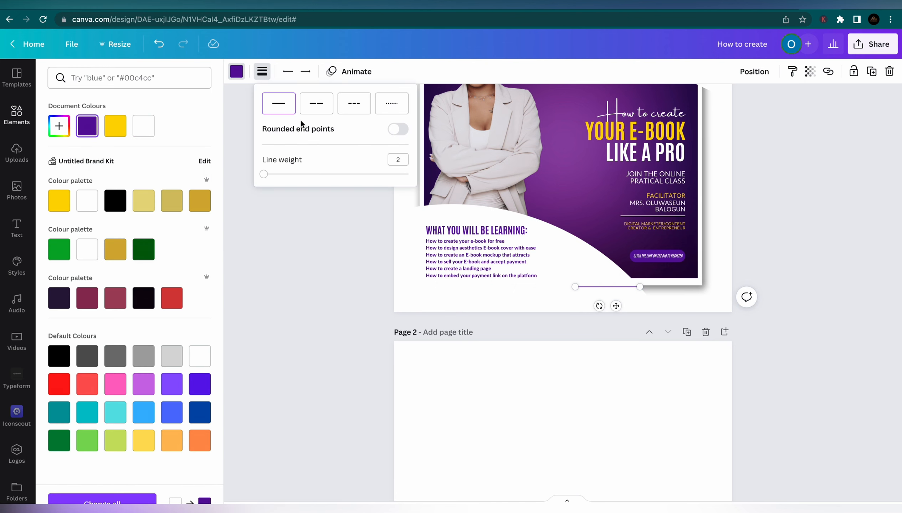
{"action": "left_click_drag", "start_coordinate": [264, 175], "coordinate": [265, 175]}
{"action": "left_click_drag", "start_coordinate": [587, 289], "coordinate": [419, 286]}
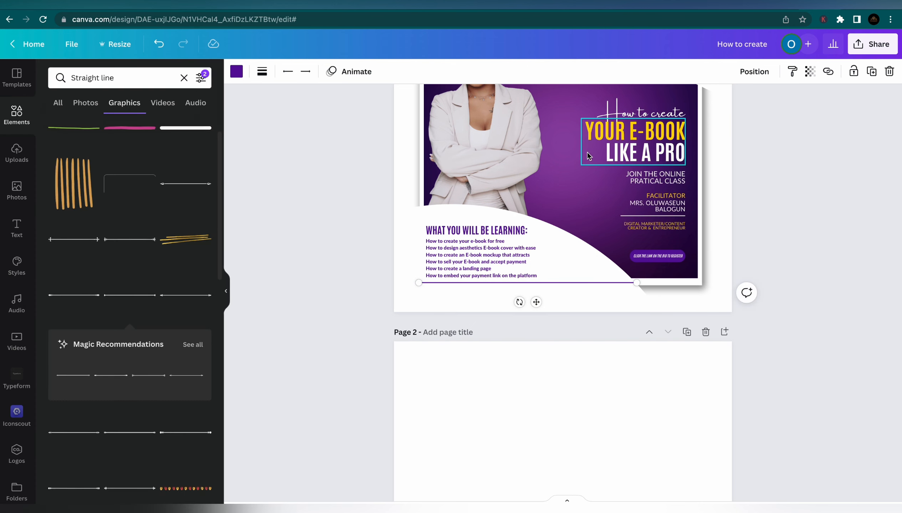
Extend the purple background image down to meet the line
{"action": "left_click", "coordinate": [570, 125]}
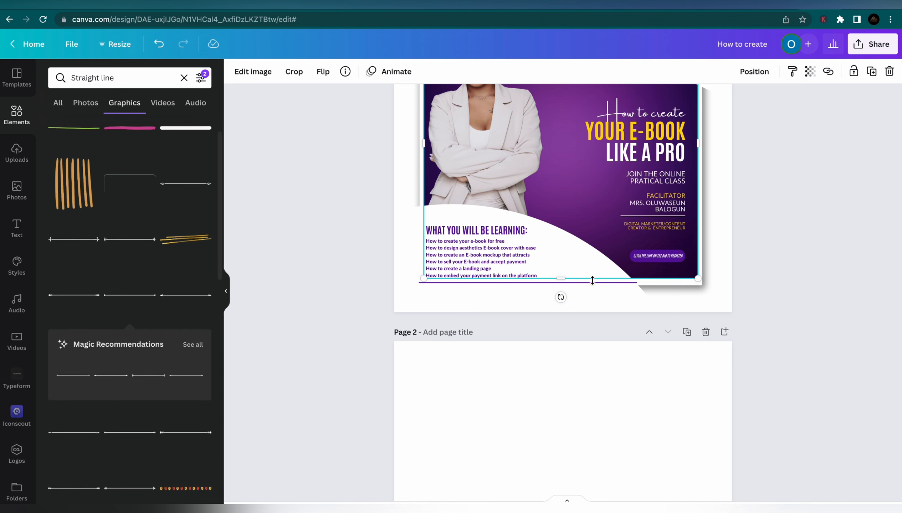
{"action": "left_click_drag", "start_coordinate": [563, 278], "coordinate": [563, 284]}
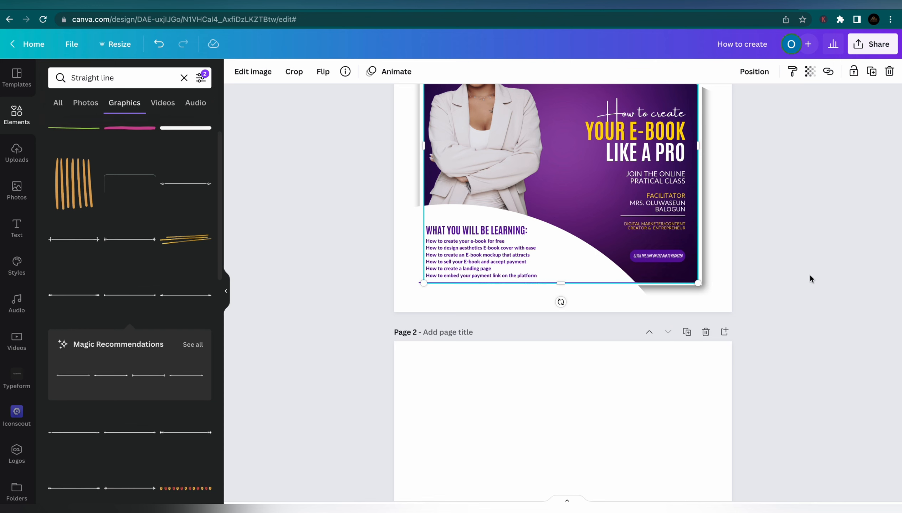
{"action": "left_click", "coordinate": [810, 279]}
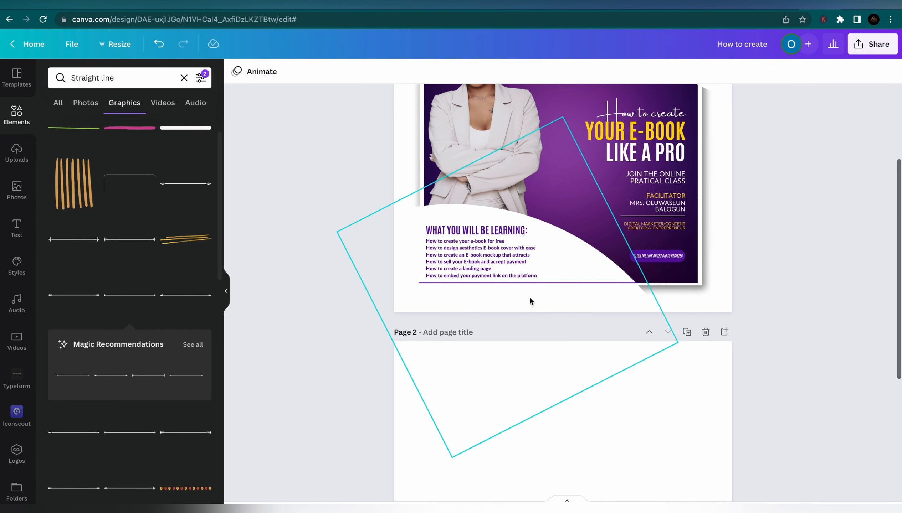
Duplicate the purple line, shorten it, and rotate it vertical at the list's left edge
{"action": "left_click", "coordinate": [531, 284]}
{"action": "key", "text": "ctrl+d"}
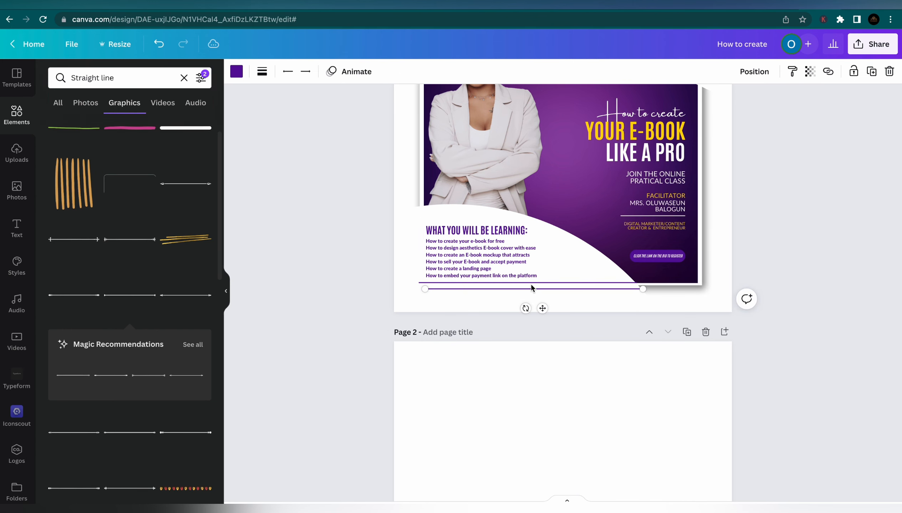
{"action": "left_click_drag", "start_coordinate": [642, 289], "coordinate": [524, 288]}
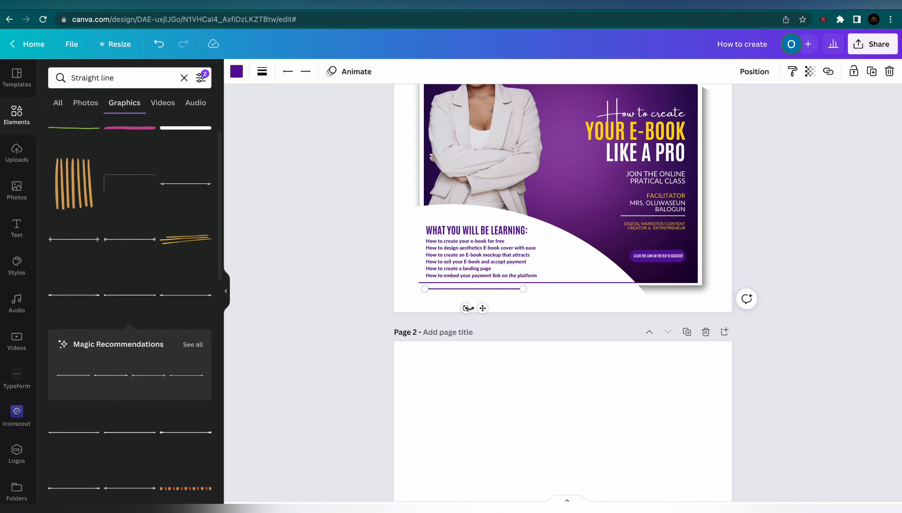
{"action": "left_click_drag", "start_coordinate": [466, 308], "coordinate": [422, 239]}
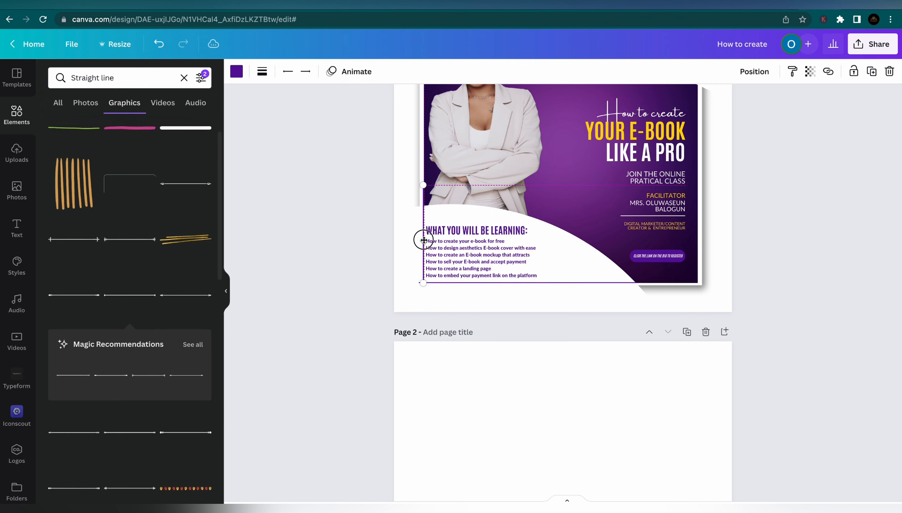
Lengthen the bottom purple line leftward so it meets the vertical line's corner
{"action": "left_click", "coordinate": [369, 234]}
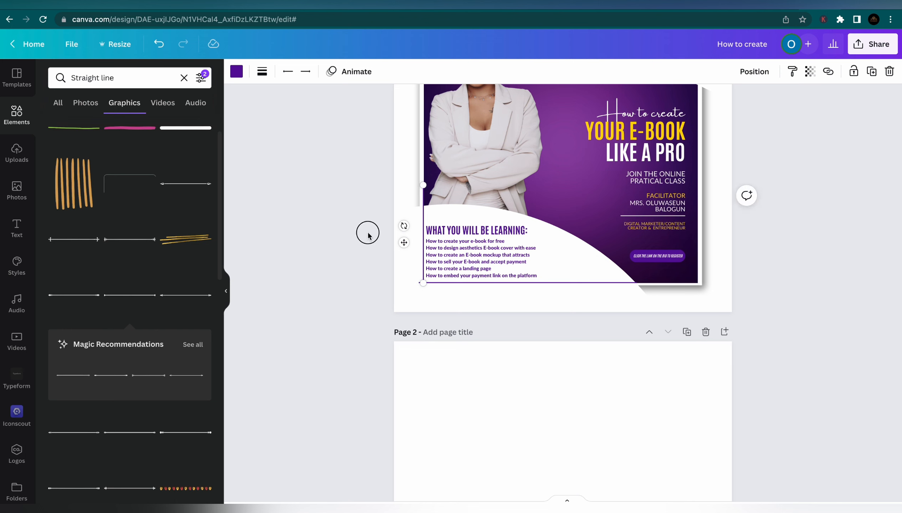
{"action": "left_click", "coordinate": [425, 225]}
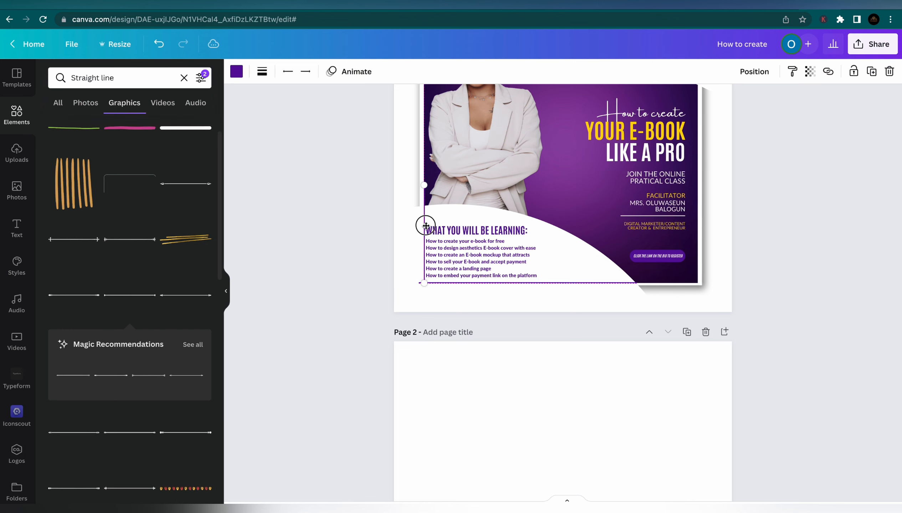
{"action": "left_click", "coordinate": [381, 222]}
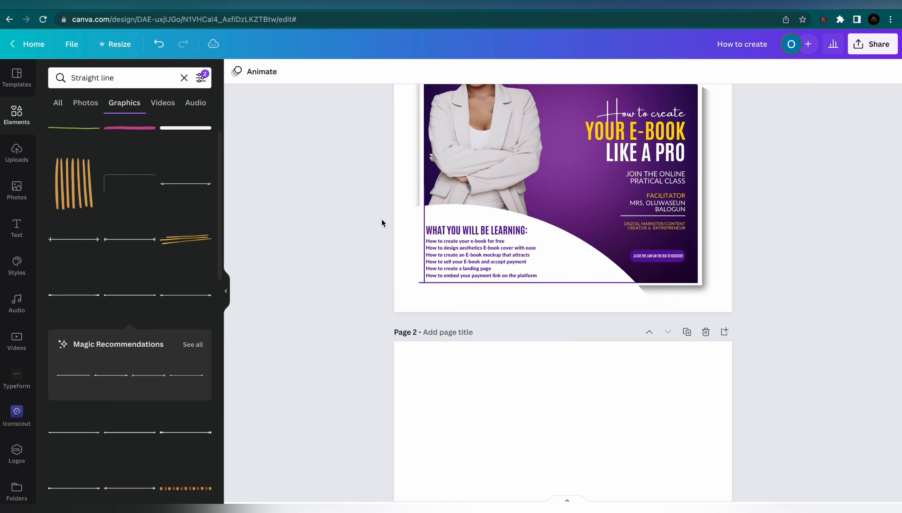
{"action": "left_click", "coordinate": [422, 281]}
{"action": "left_click", "coordinate": [450, 283]}
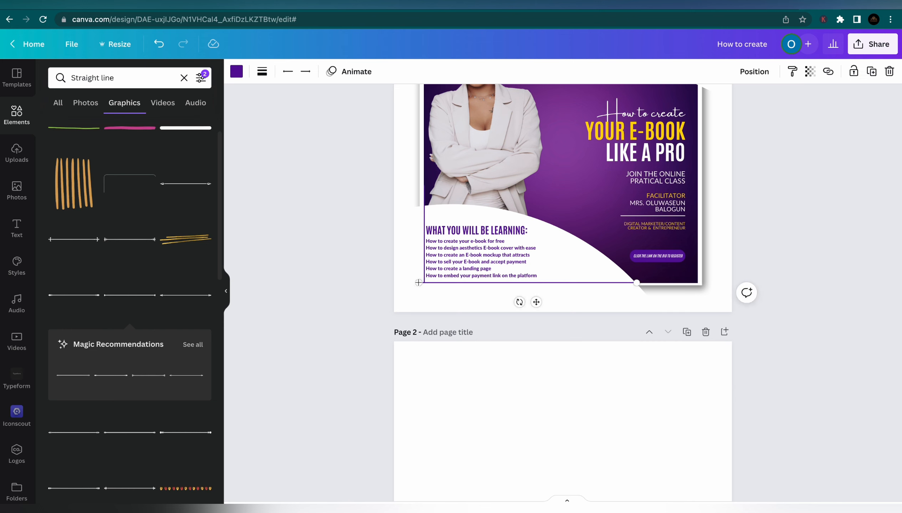
{"action": "left_click_drag", "start_coordinate": [423, 283], "coordinate": [424, 282]}
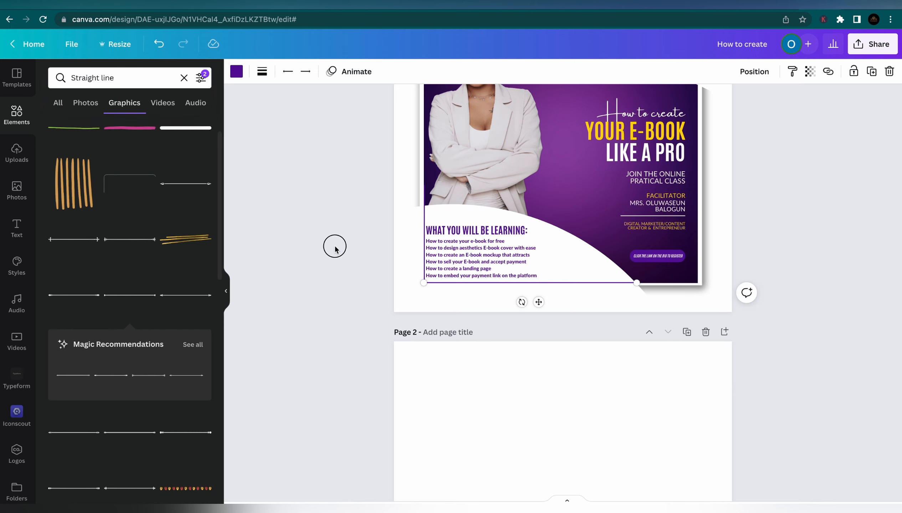
{"action": "left_click", "coordinate": [335, 246]}
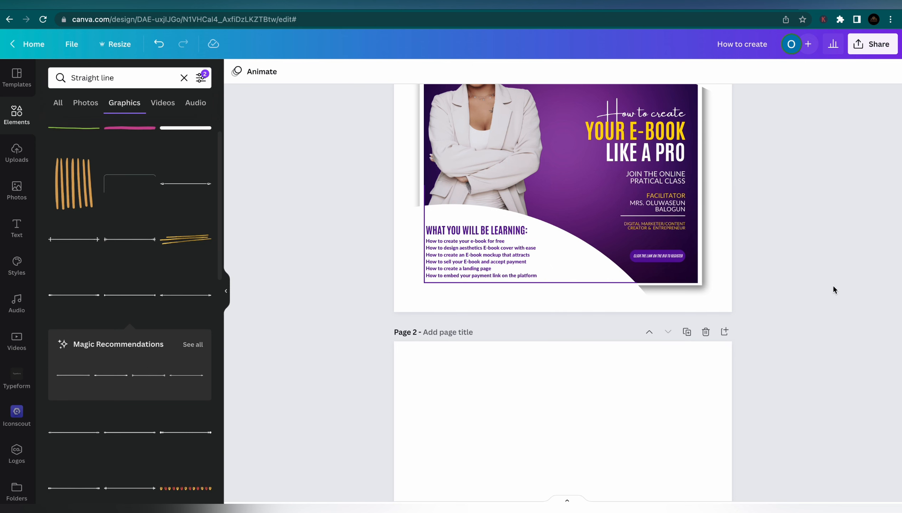
Shift the learning heading and course list slightly right, clear of the vertical line
{"action": "scroll", "coordinate": [833, 287], "scroll_direction": "up", "scroll_amount": 1}
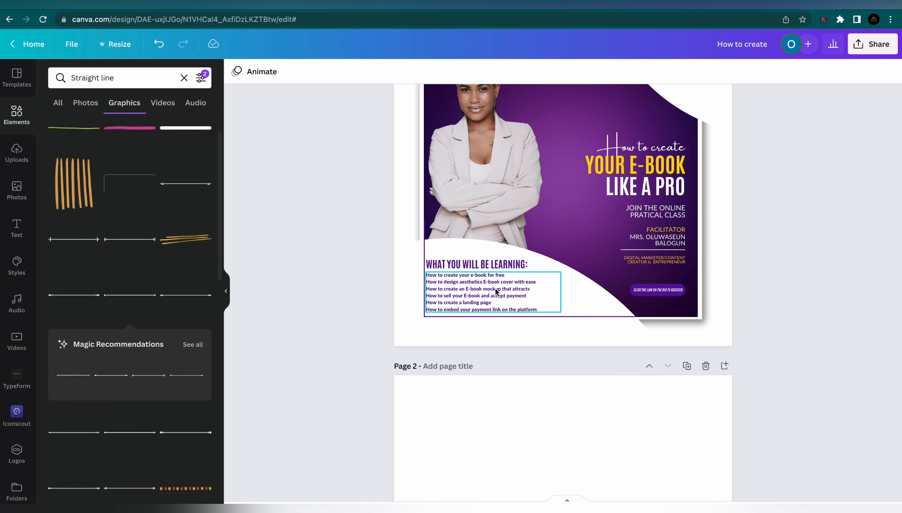
{"action": "left_click_drag", "start_coordinate": [495, 289], "coordinate": [488, 266]}
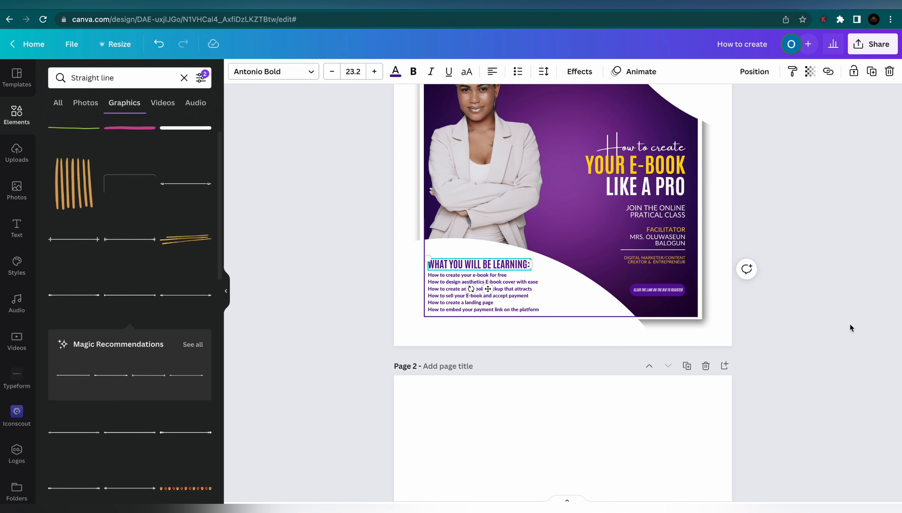
{"action": "left_click", "coordinate": [814, 322]}
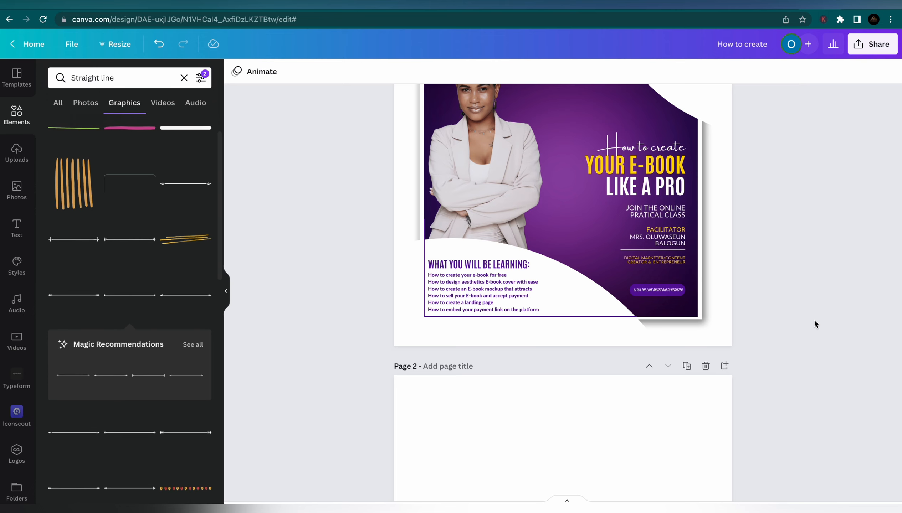
{"action": "scroll", "coordinate": [709, 260], "scroll_direction": "up", "scroll_amount": 2}
{"action": "scroll", "coordinate": [710, 263], "scroll_direction": "up", "scroll_amount": 1}
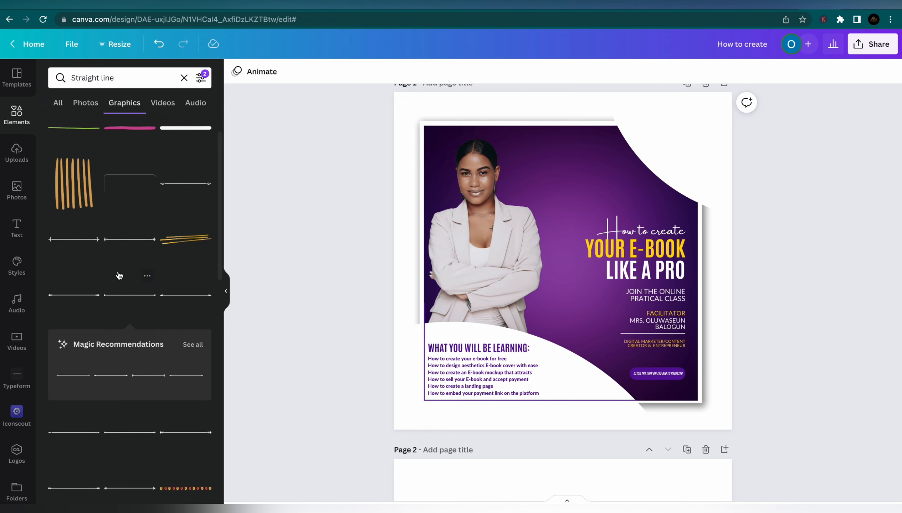
Add a heading text box reading 'LOGO' and 'HERE' on two lines
{"action": "scroll", "coordinate": [104, 177], "scroll_direction": "up", "scroll_amount": 2}
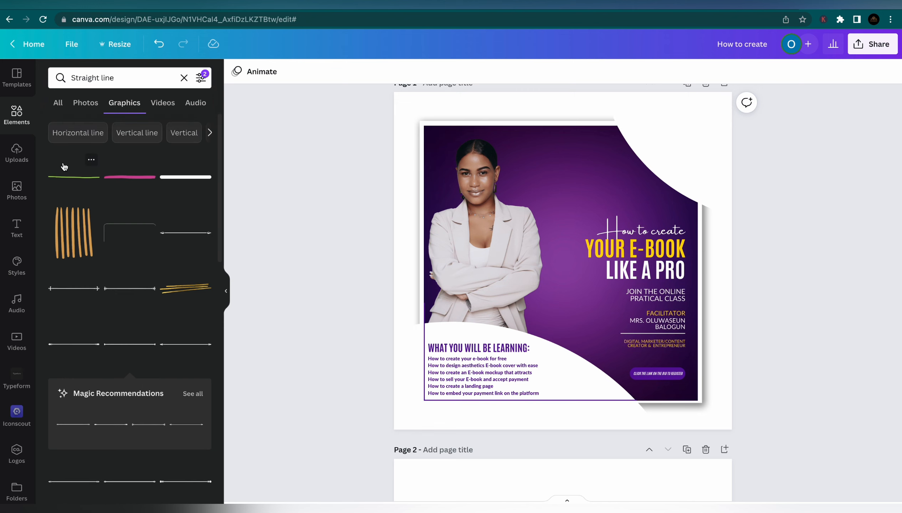
{"action": "left_click", "coordinate": [14, 226]}
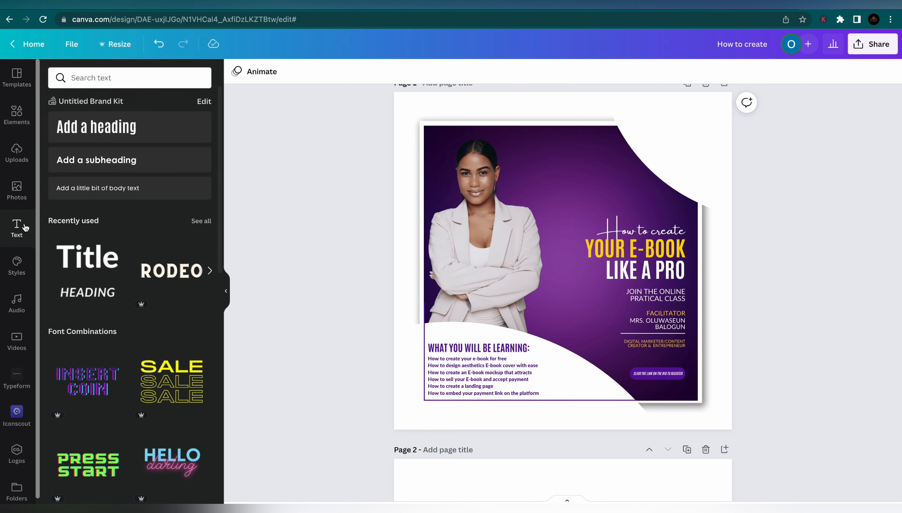
{"action": "left_click", "coordinate": [106, 139]}
{"action": "type", "text": "LOGO"}
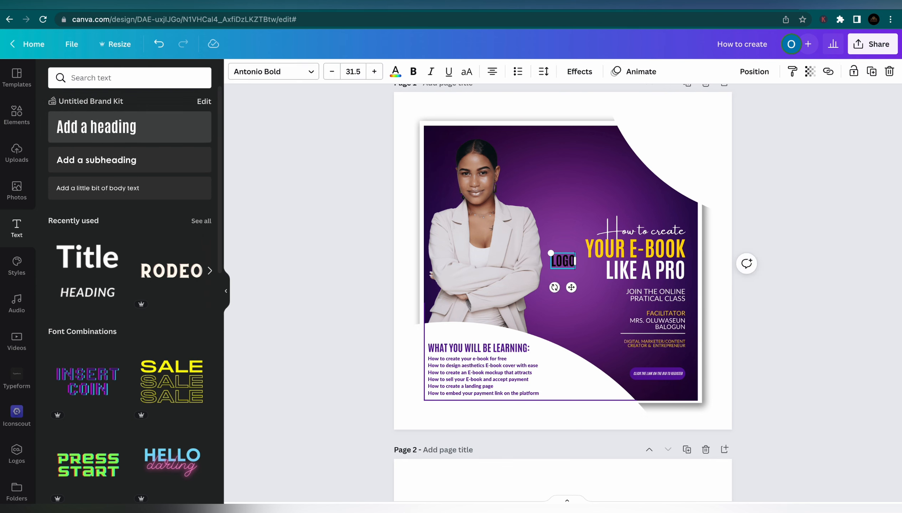
{"action": "key", "text": "Return"}
{"action": "type", "text": "HE"}
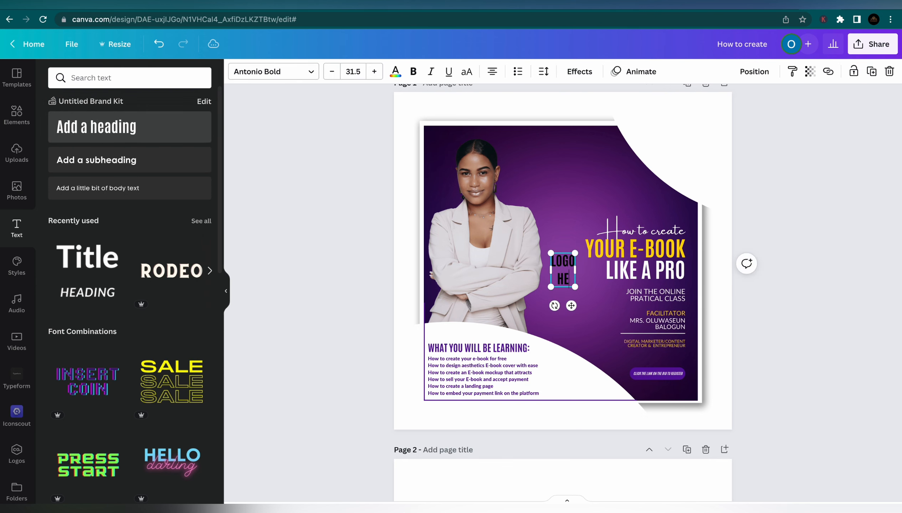
{"action": "type", "text": "RE"}
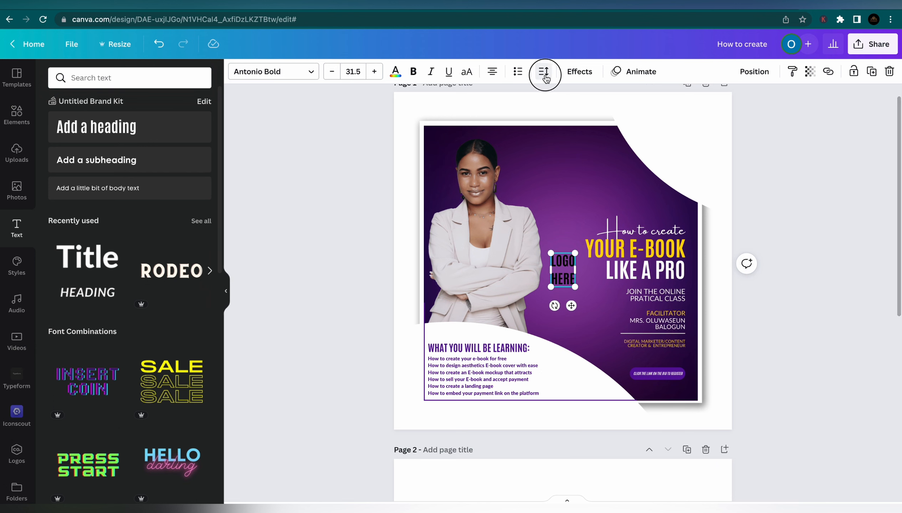
Set LOGO HERE line spacing to 0.7, shrink it, and place it top-right
{"action": "left_click", "coordinate": [543, 72]}
{"action": "left_click_drag", "start_coordinate": [604, 147], "coordinate": [564, 147]}
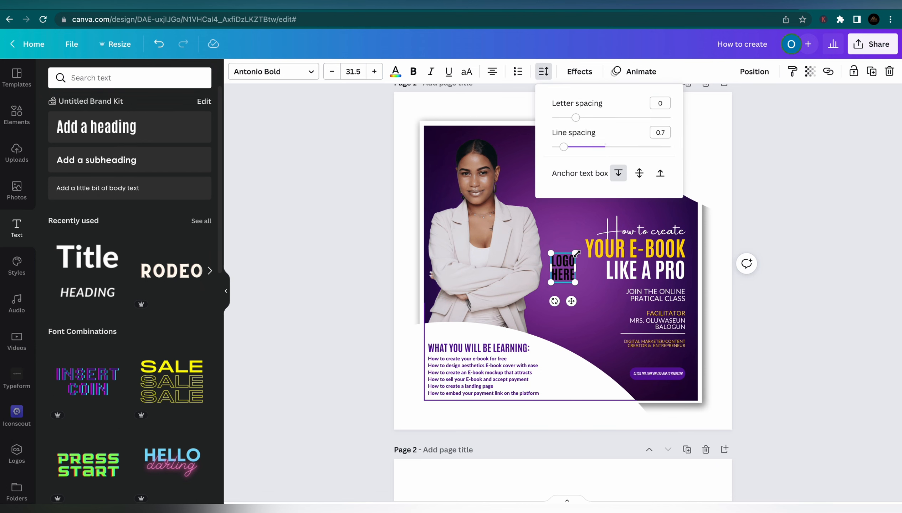
{"action": "left_click_drag", "start_coordinate": [576, 253], "coordinate": [681, 178]}
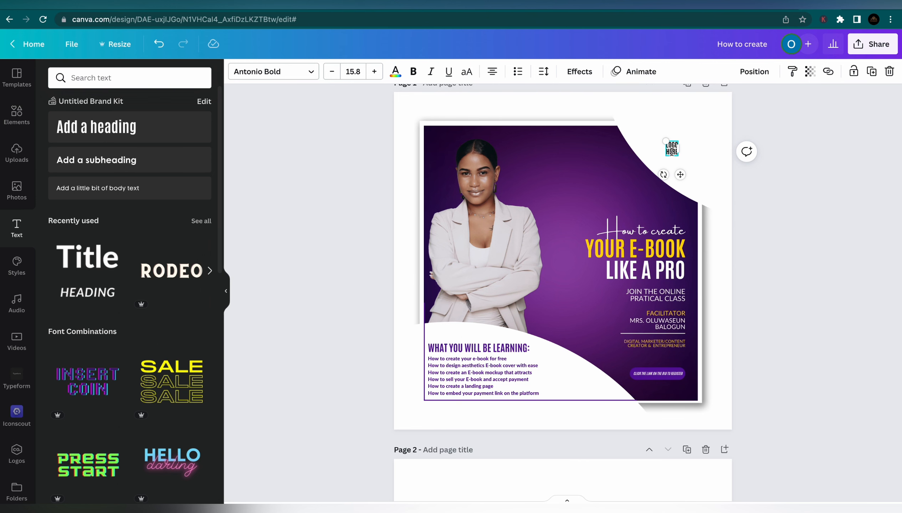
{"action": "left_click", "coordinate": [809, 248]}
{"action": "left_click_drag", "start_coordinate": [671, 150], "coordinate": [667, 144]}
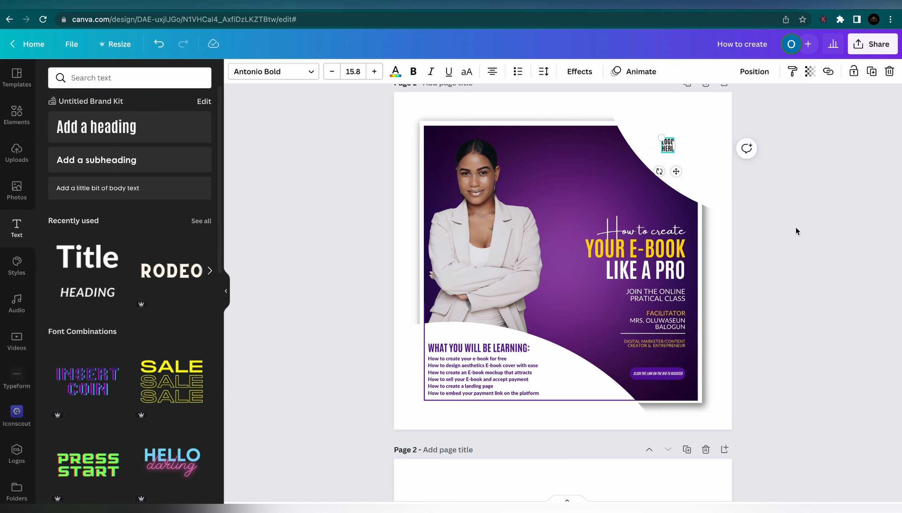
{"action": "left_click", "coordinate": [796, 228]}
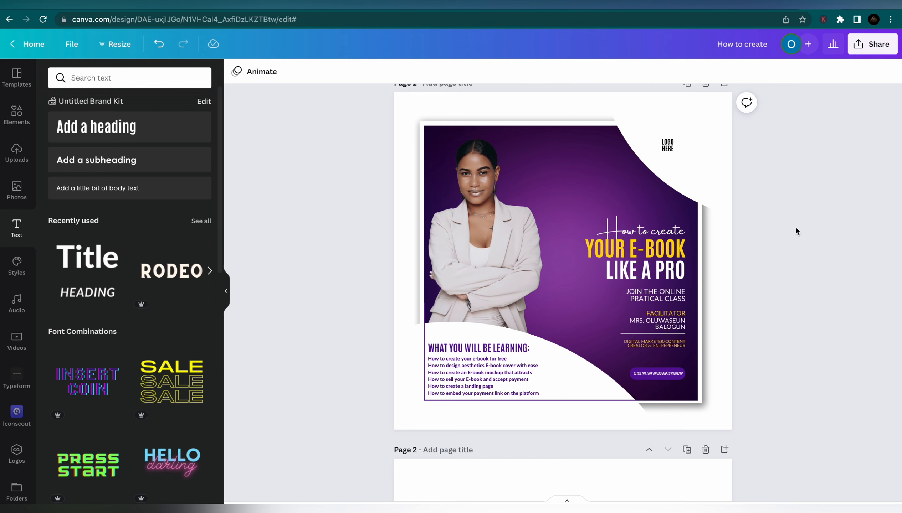
{"action": "scroll", "coordinate": [796, 228], "scroll_direction": "up", "scroll_amount": 1}
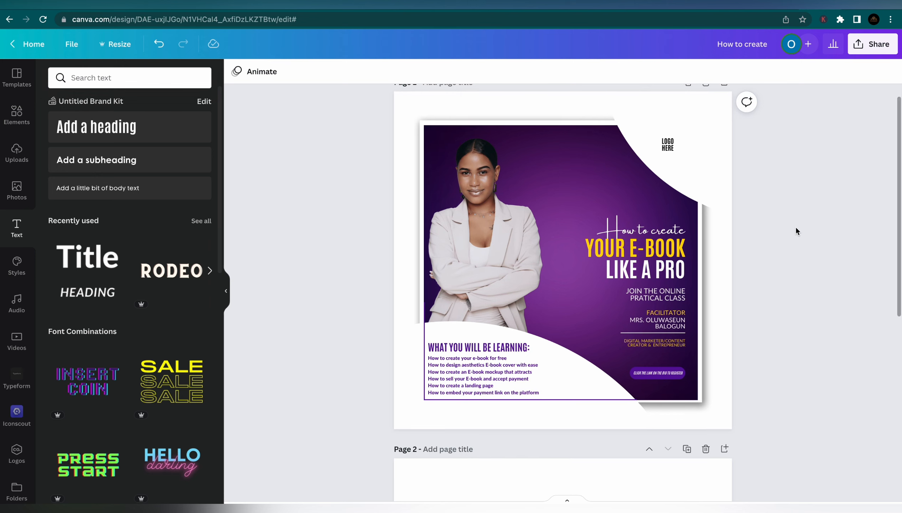